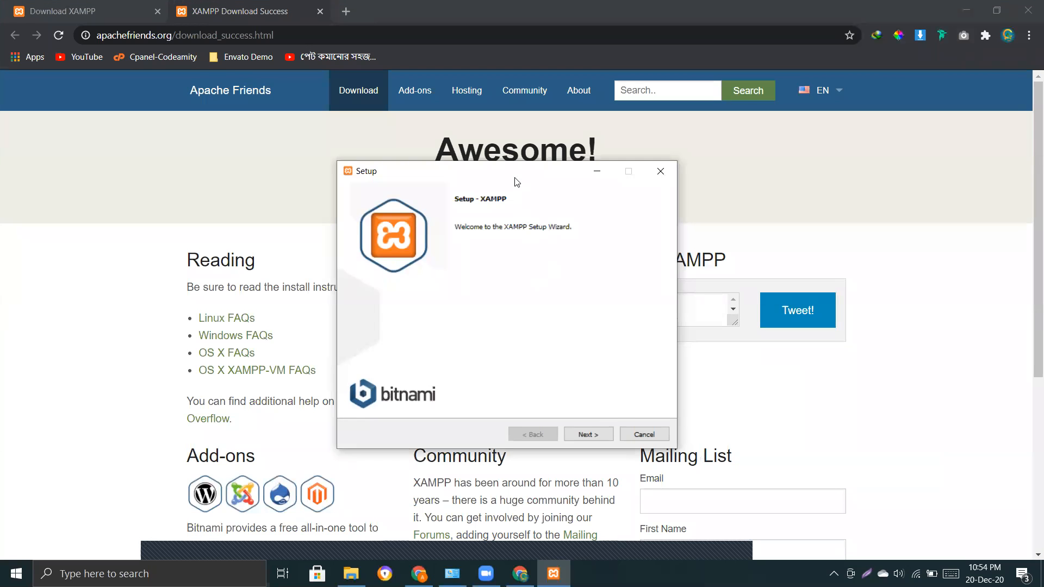
Advance XAMPP Setup past the Welcome and Select Components pages.
left_click_drag(518, 182, 520, 188)
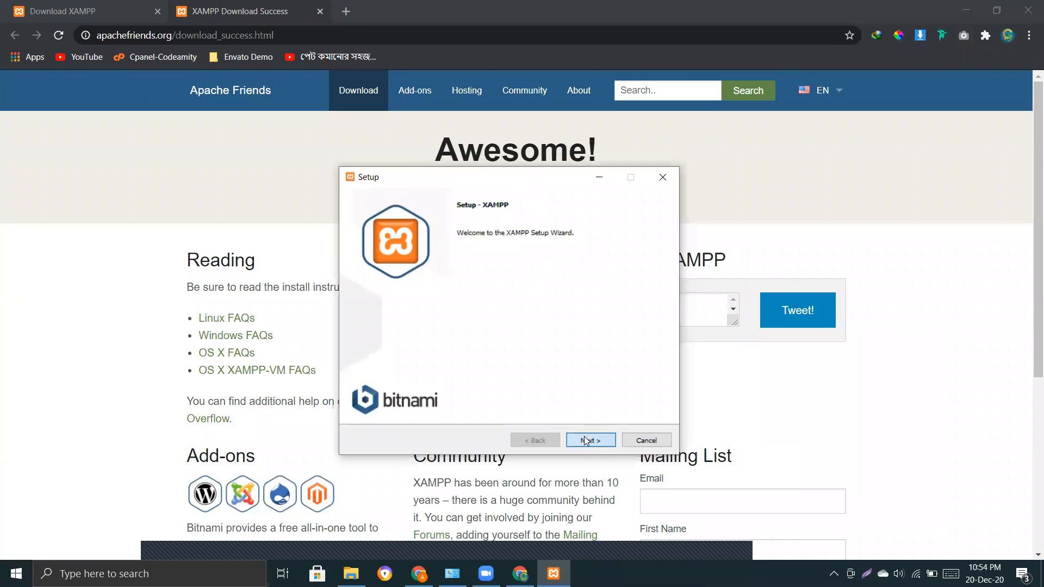
left_click(584, 437)
left_click(590, 438)
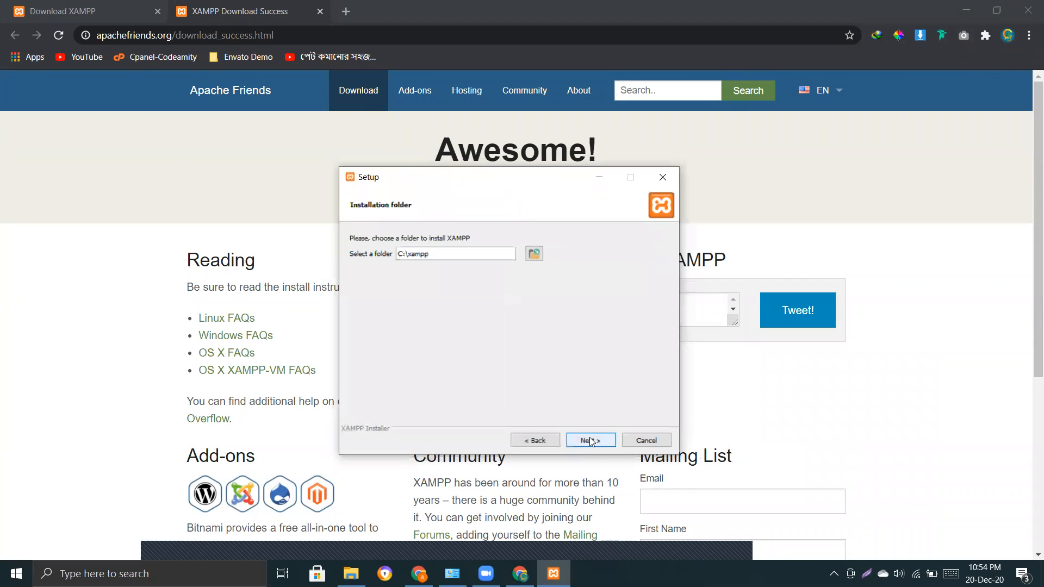
Inspect the proposed installation folder path C:\xampp.
left_click_drag(401, 254, 397, 254)
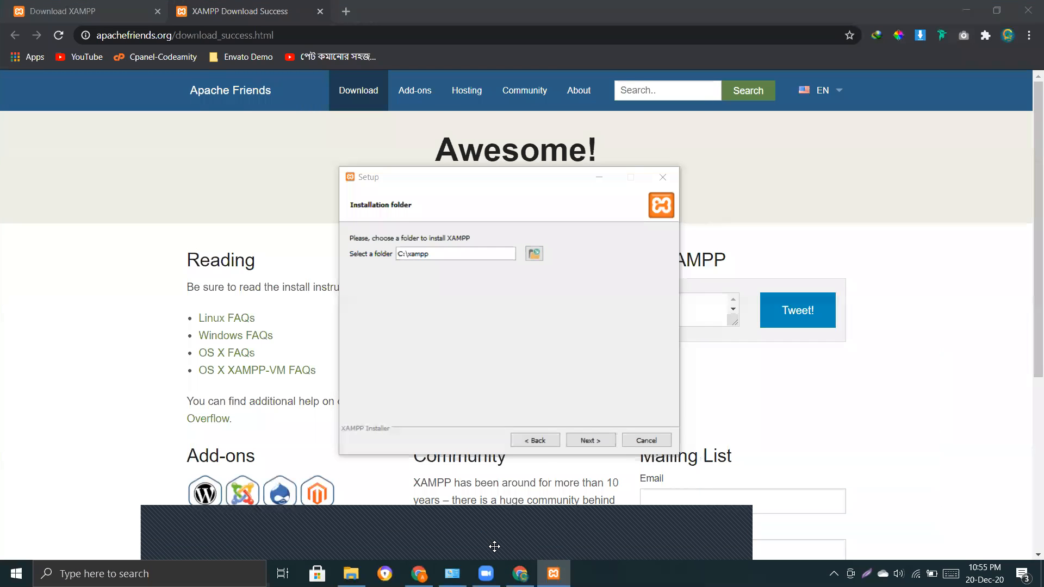
left_click(579, 276)
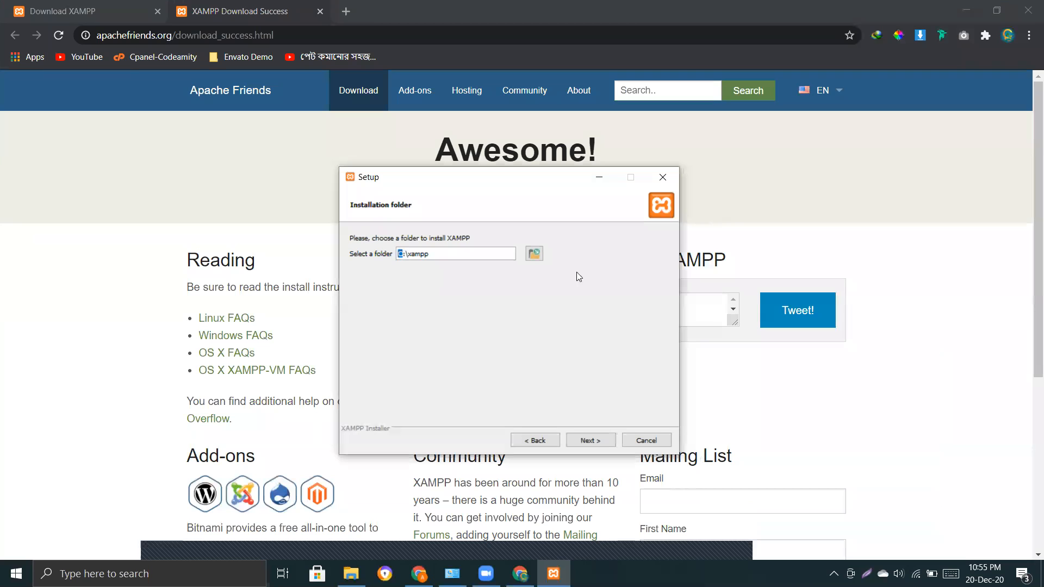
left_click(412, 254)
left_click_drag(404, 254, 414, 253)
left_click(441, 257)
left_click_drag(439, 255, 396, 254)
left_click(404, 253)
Rename the existing F:\xampp folder to xampp1, try F:\ as the install folder, and dismiss the folder-not-empty warning.
left_click(533, 253)
scroll(462, 414, "down", 1)
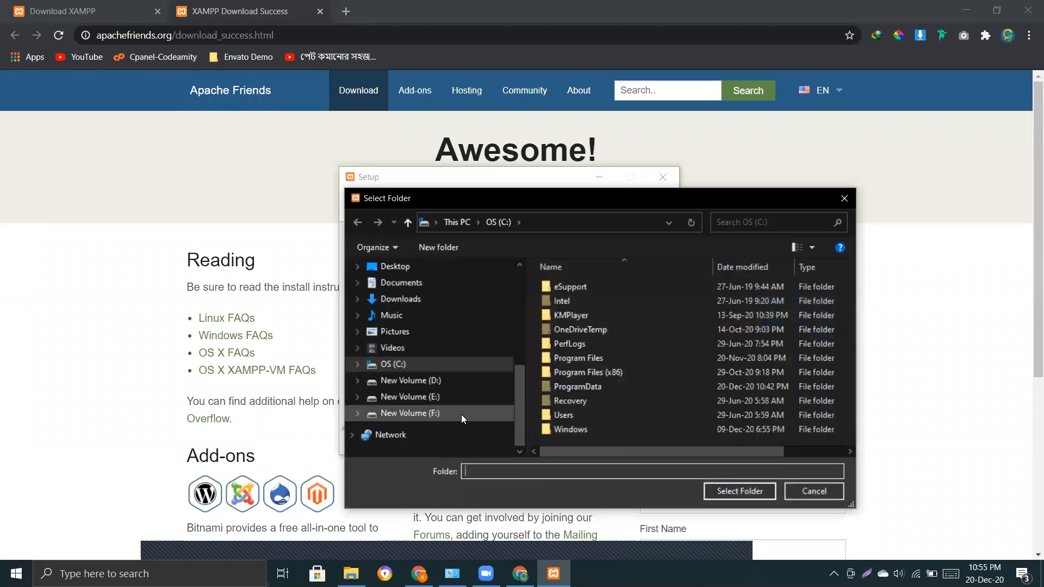
left_click(461, 414)
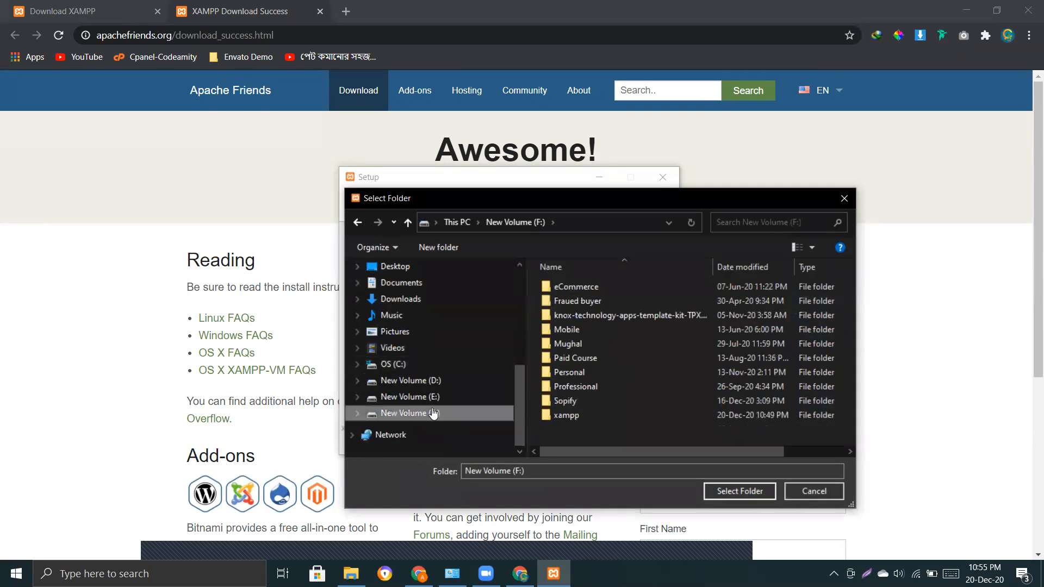
left_click(573, 416)
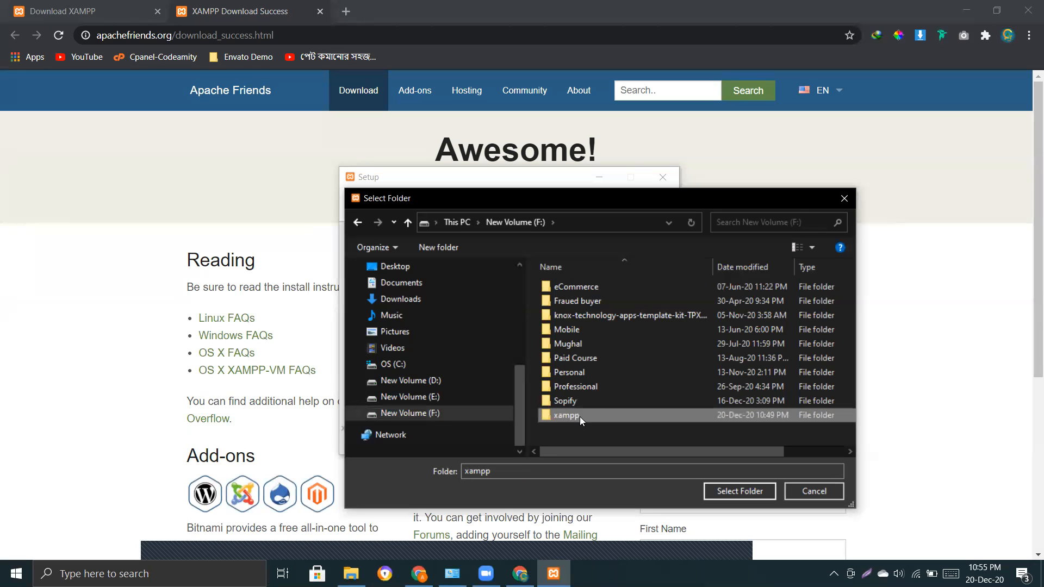
left_click(579, 416)
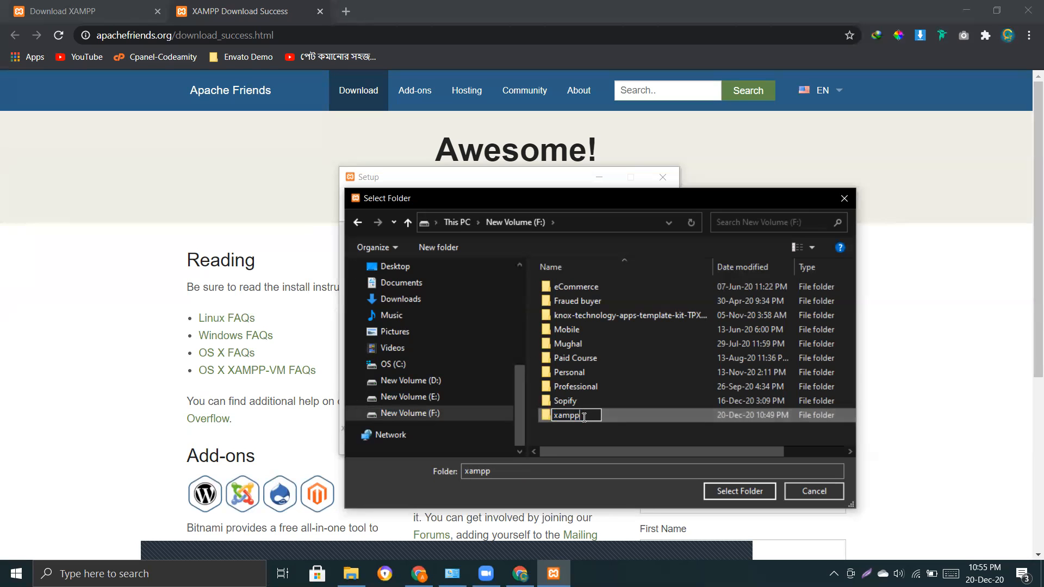
left_click(646, 434)
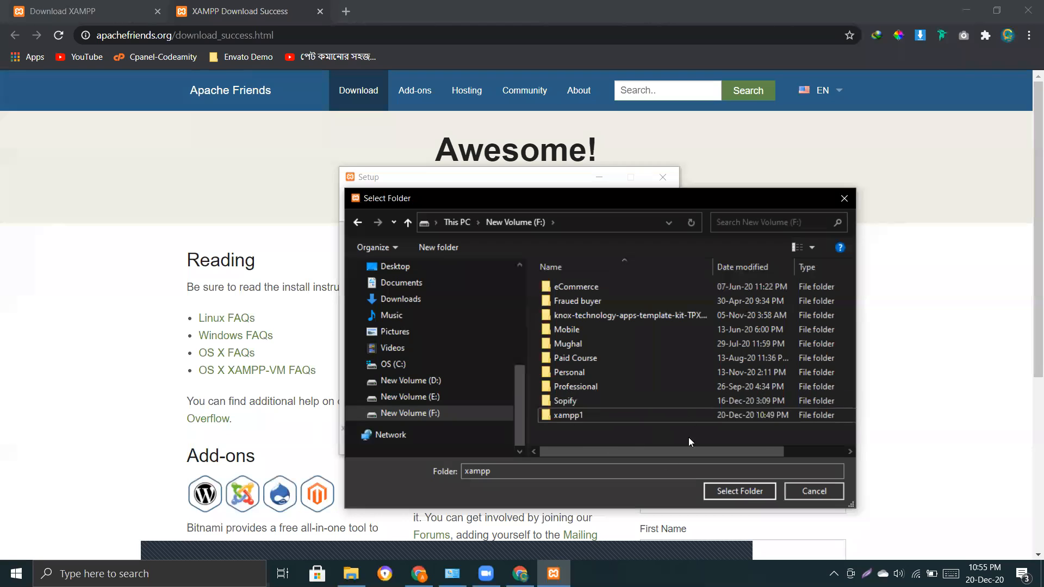
left_click(423, 414)
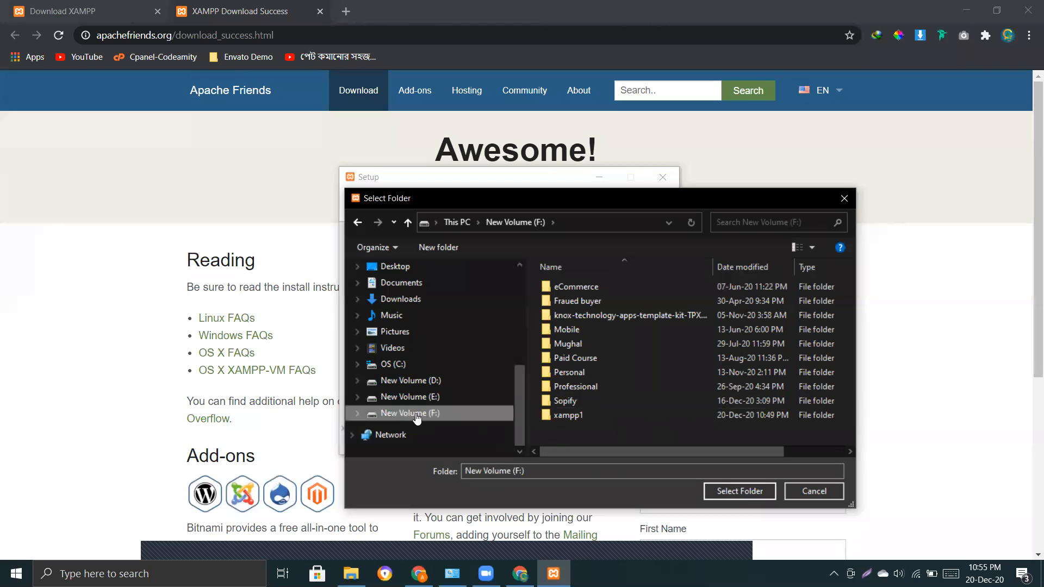
left_click(732, 491)
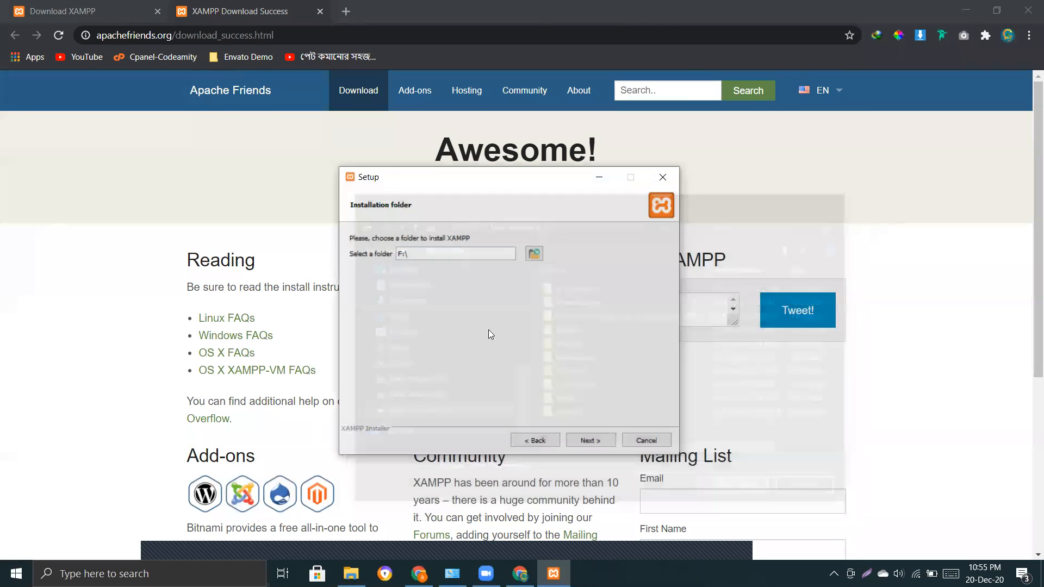
left_click(592, 439)
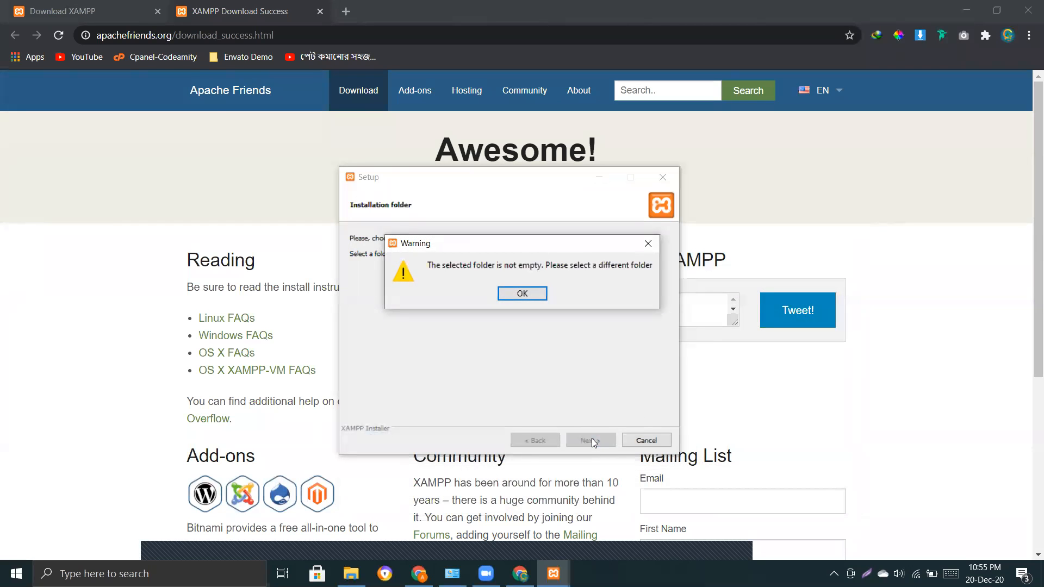
left_click(523, 294)
Create a new Xamp folder on drive F and choose it as the installation folder.
left_click(534, 253)
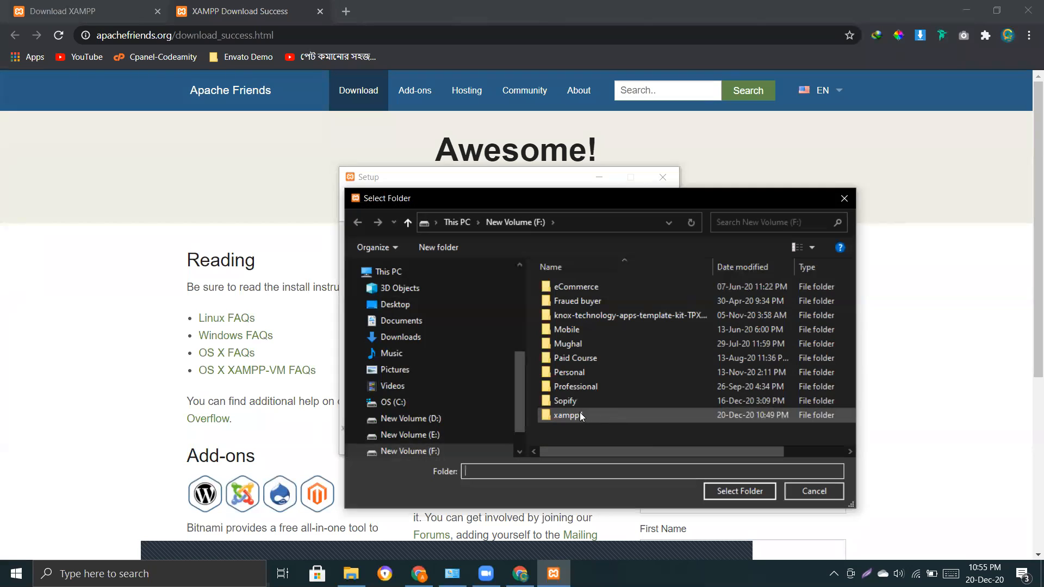
left_click(439, 247)
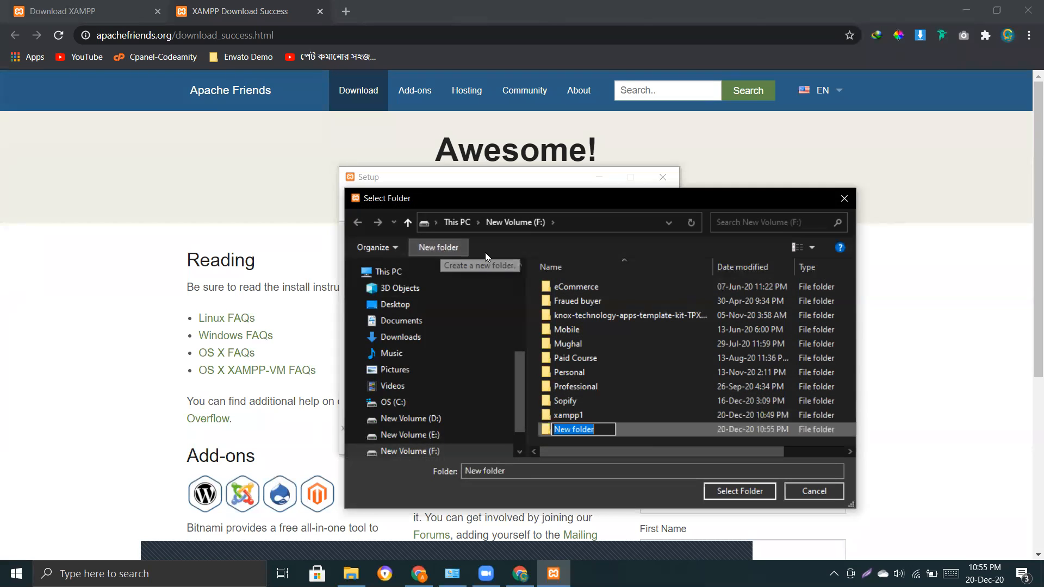
type("Xamp")
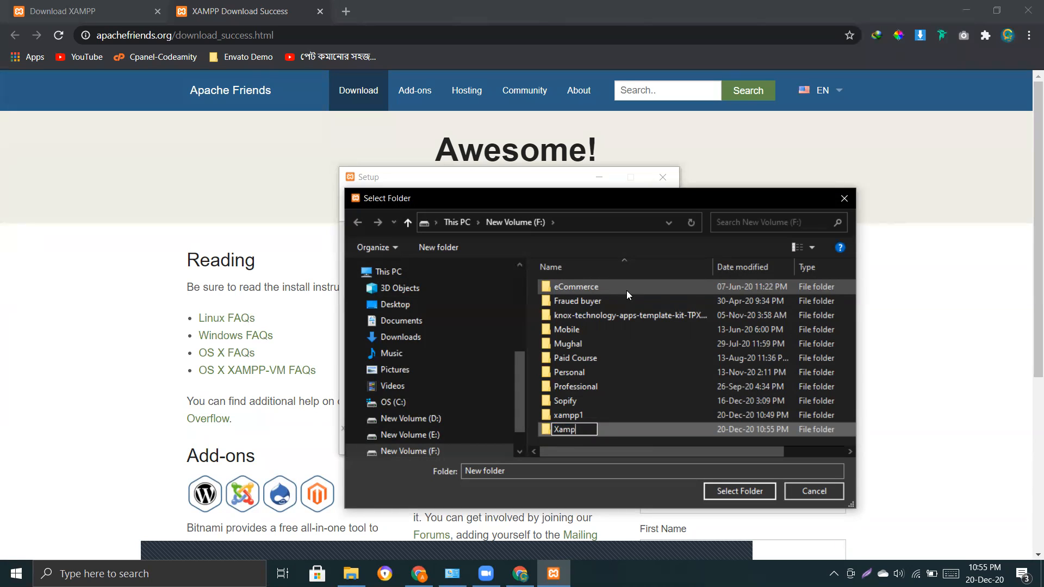
key("Return")
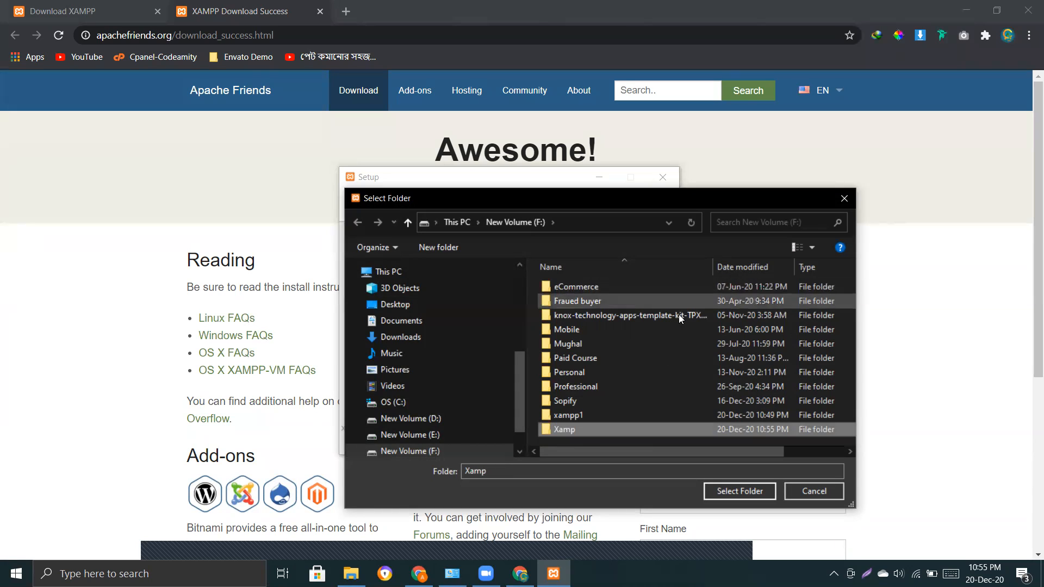
double_click(596, 431)
left_click(741, 491)
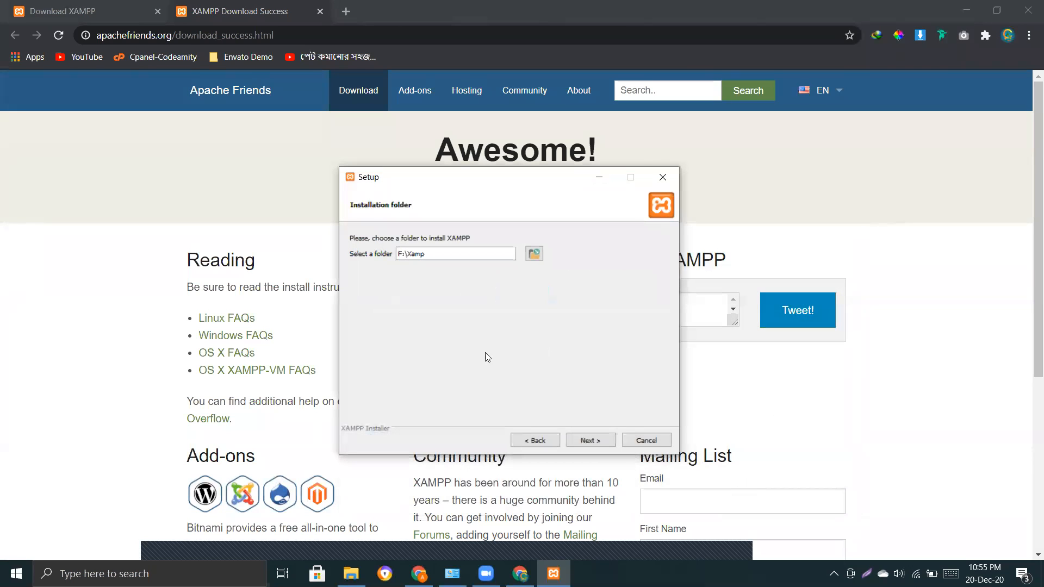
Keep English as the language, skip the Bitnami page, and start installing into F:\Xamp.
left_click(603, 442)
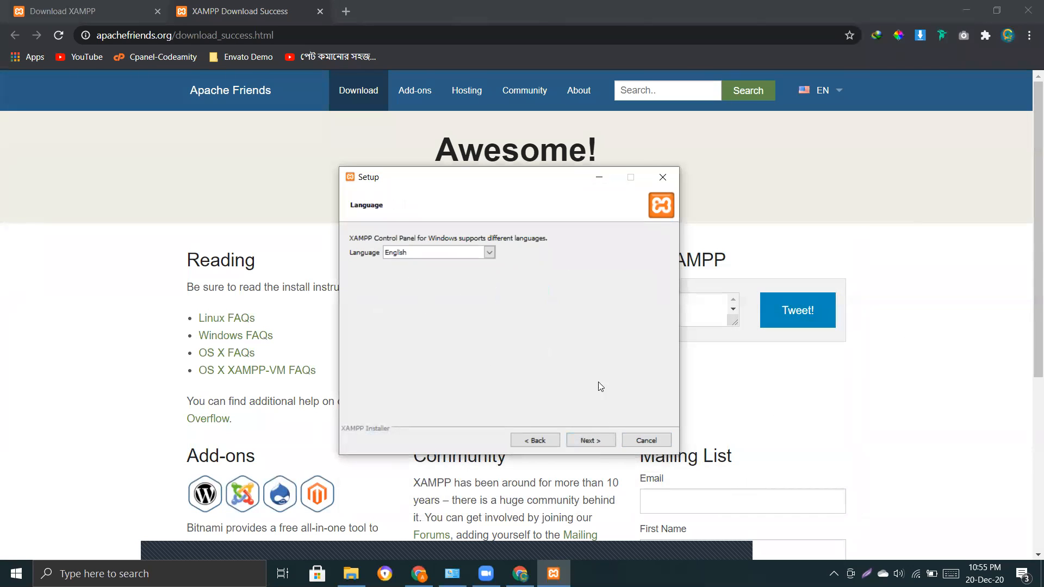
left_click(591, 440)
left_click(598, 439)
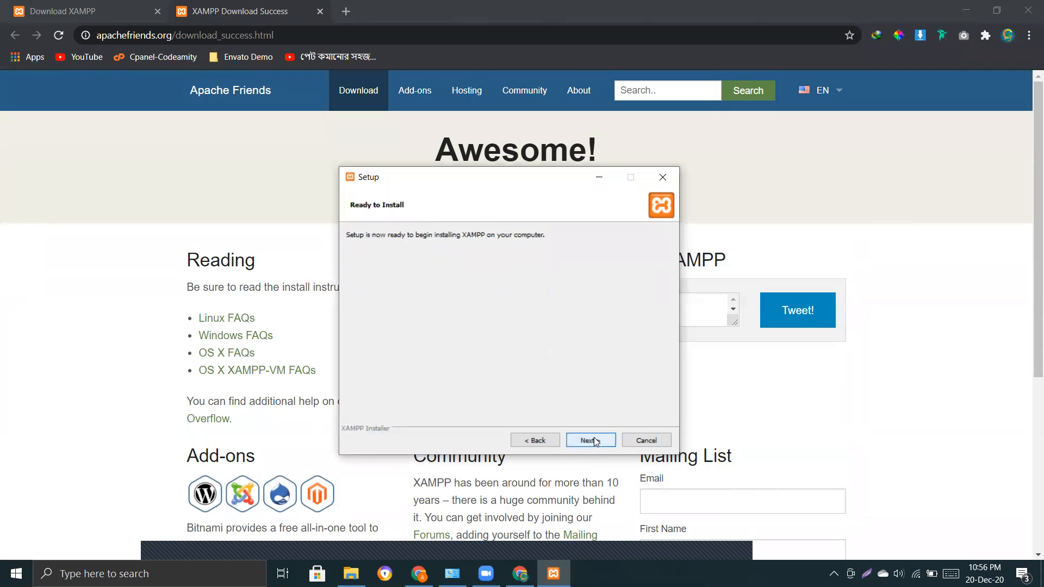
left_click(594, 437)
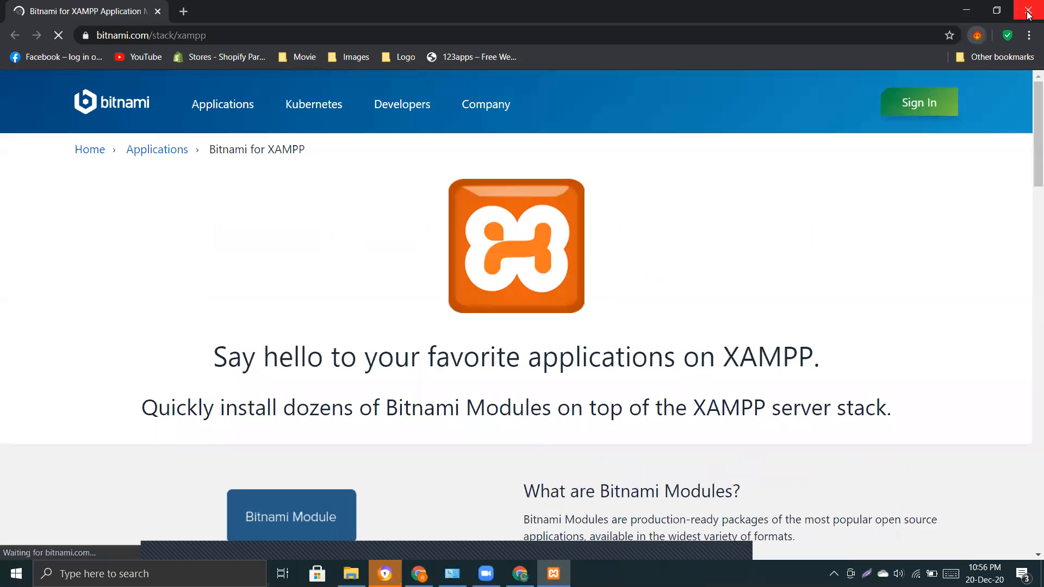
Close the Bitnami web page and wait for the XAMPP installation to complete.
left_click(1028, 10)
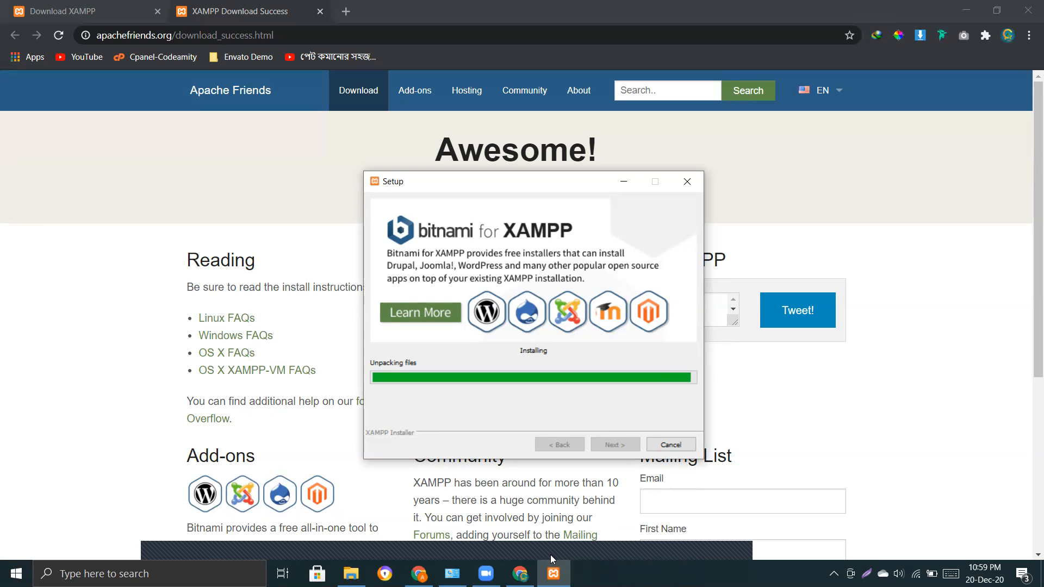
left_click(166, 540)
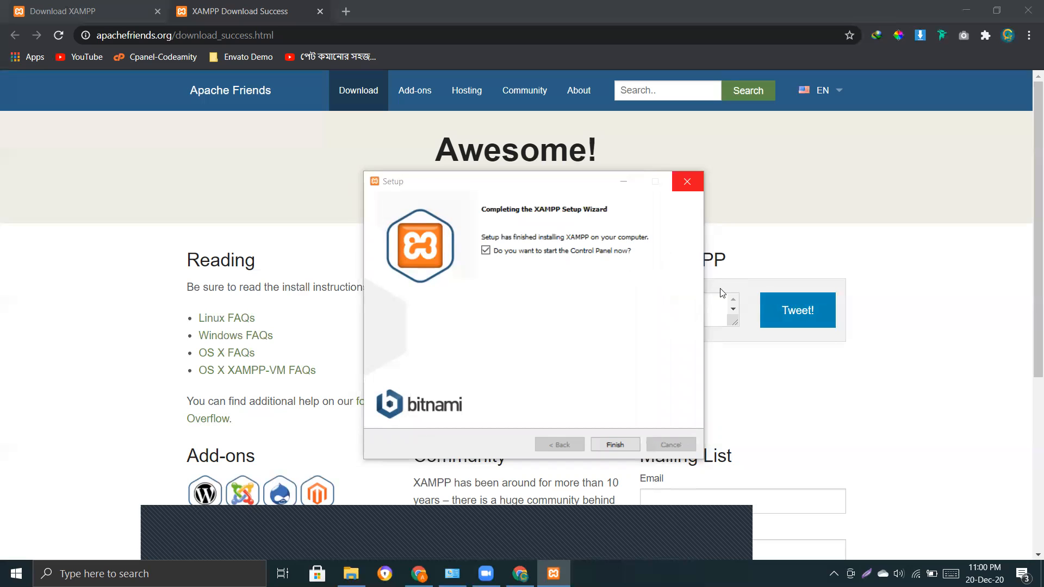
Finish the wizard to launch XAMPP Control Panel v3.2.4 and move its window into place.
left_click(614, 445)
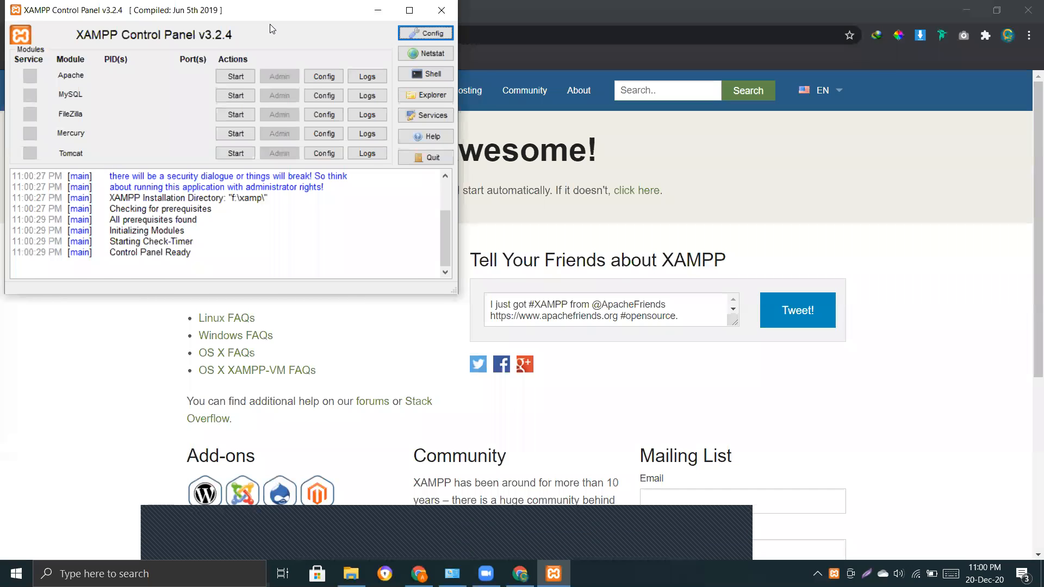
left_click_drag(270, 24, 289, 58)
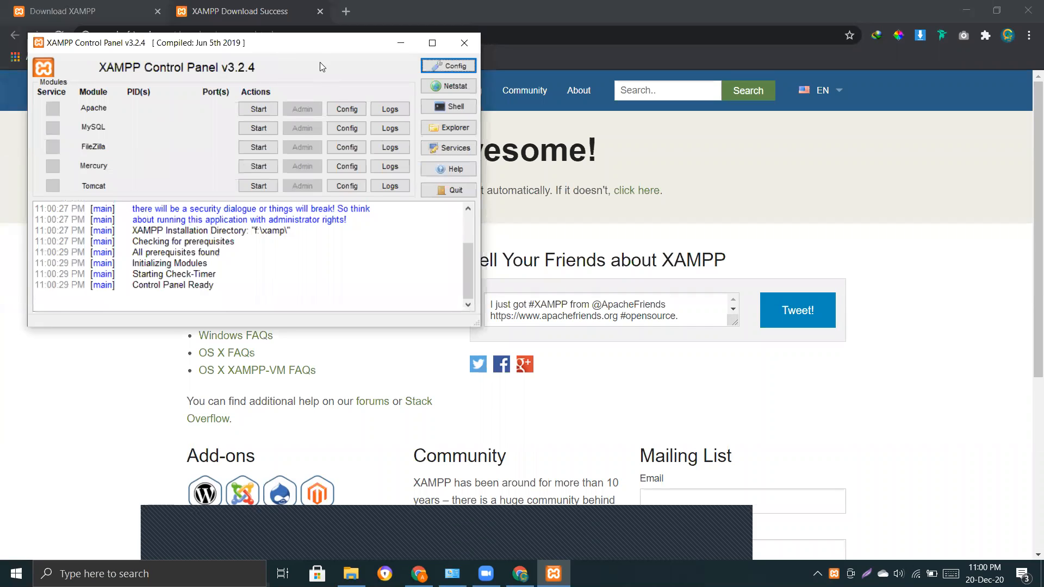
left_click_drag(320, 43, 302, 57)
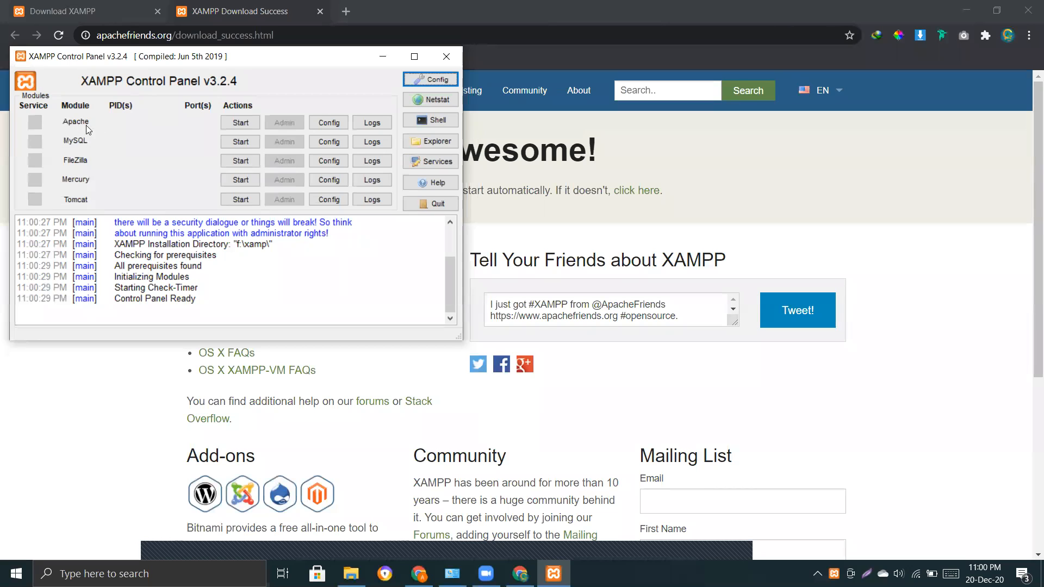
Start the Apache and MySQL modules and wait until both turn green.
left_click(241, 122)
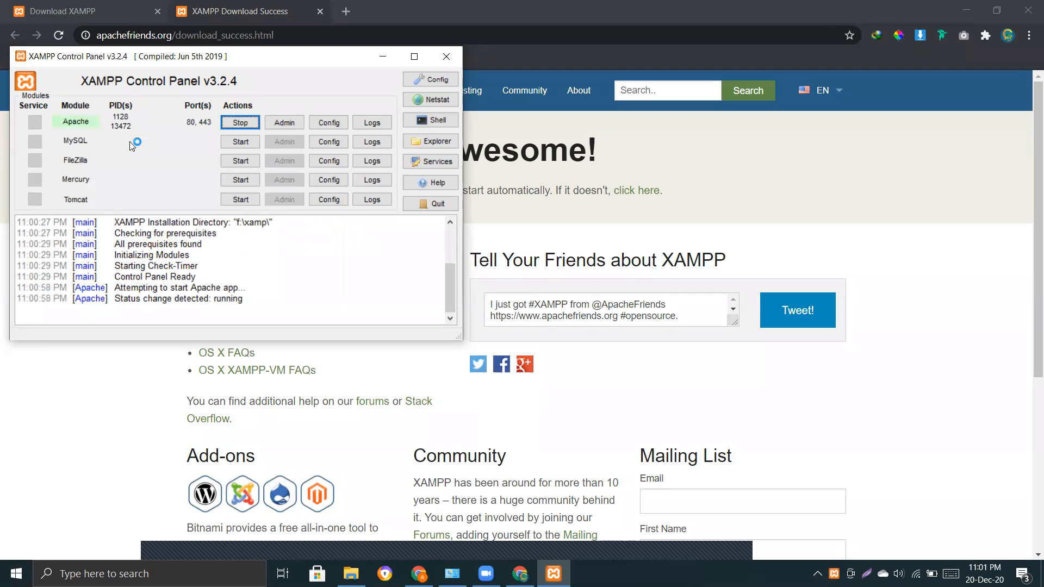
left_click(242, 142)
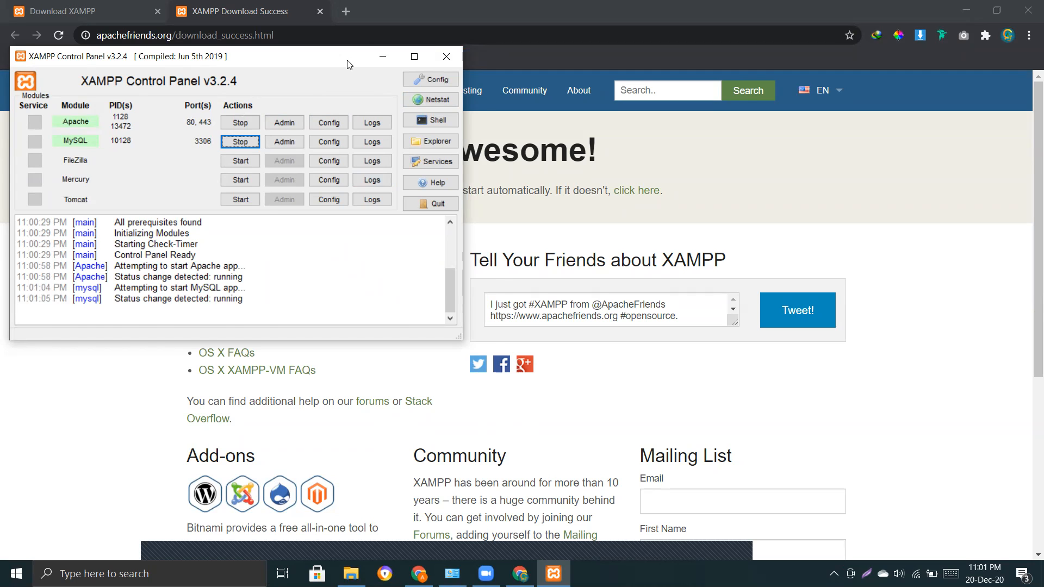
left_click_drag(350, 64, 370, 128)
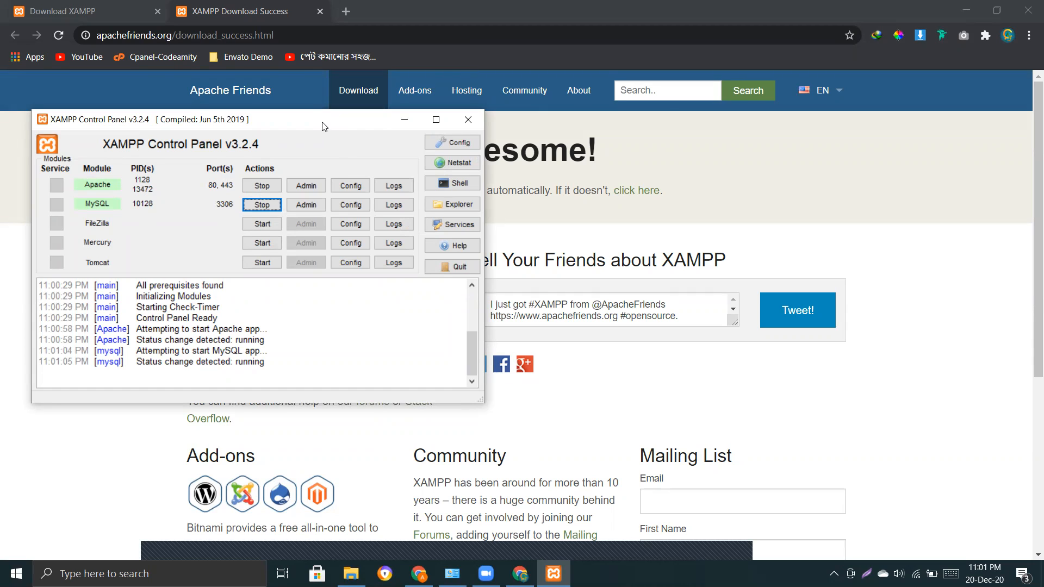
left_click_drag(328, 126, 363, 116)
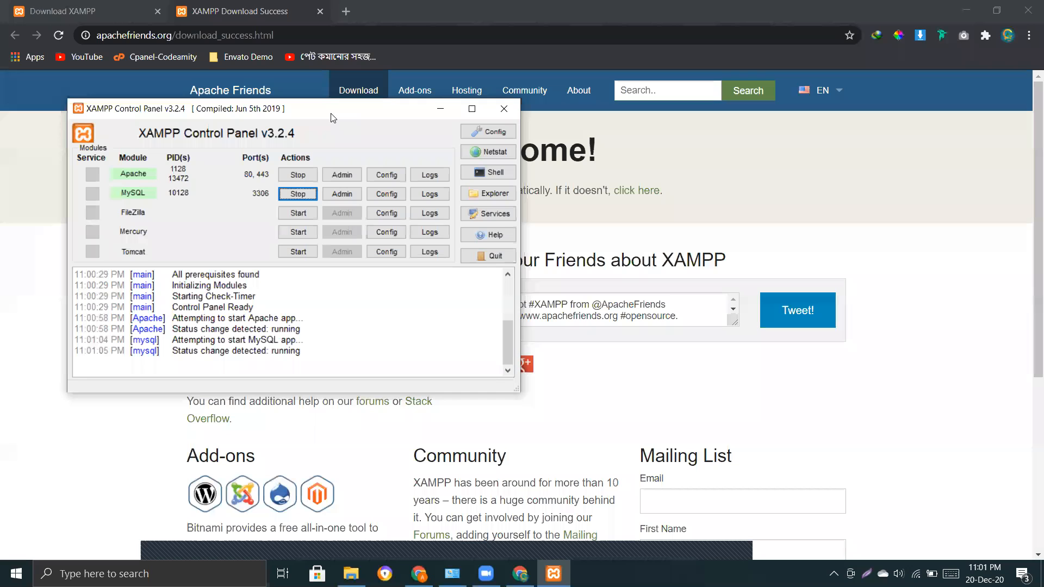
left_click_drag(333, 117, 312, 120)
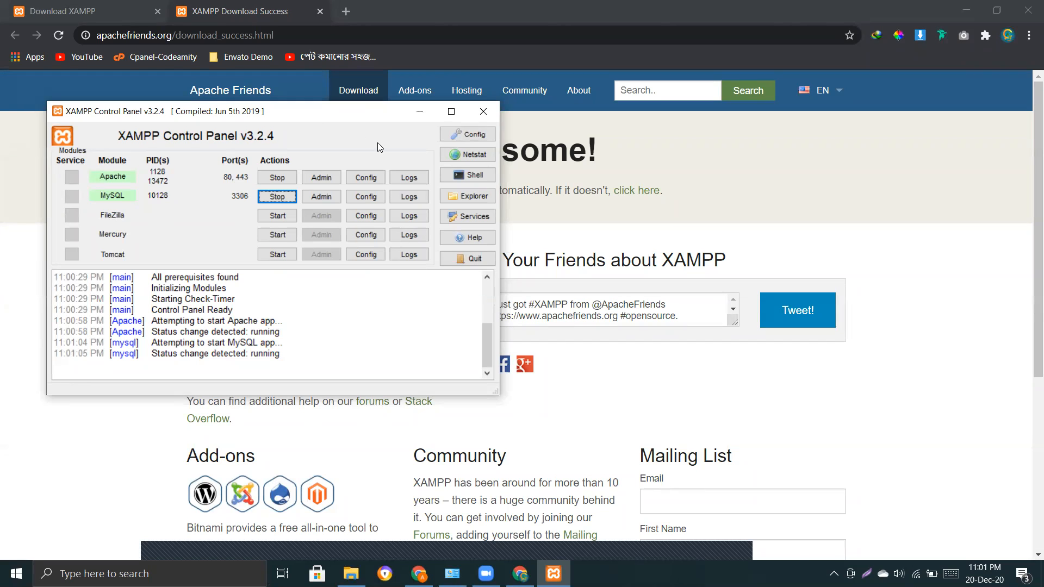
left_click_drag(364, 116, 358, 132)
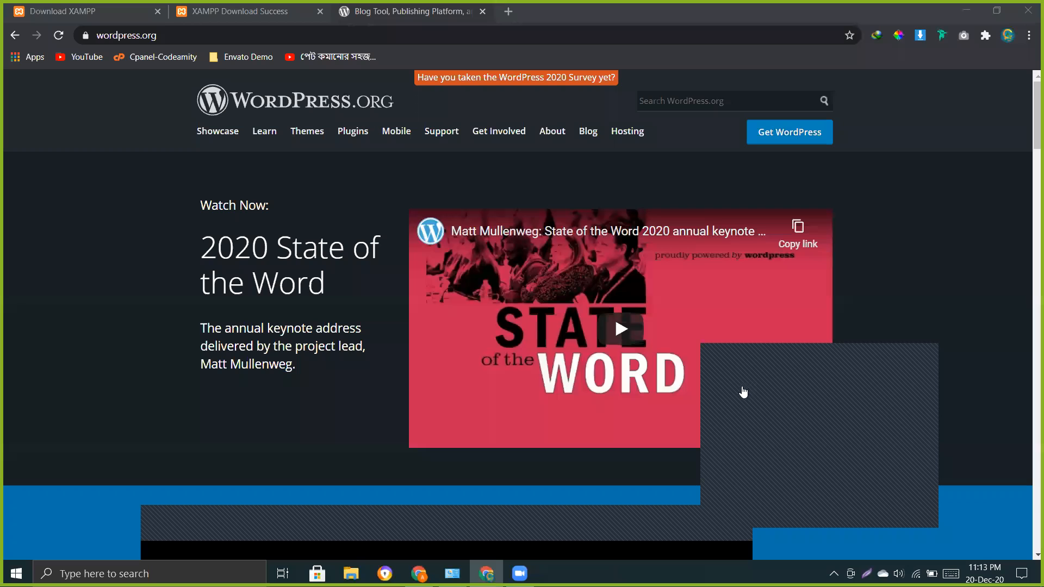
Open wordpress.org's Get WordPress page and scroll to the Download WordPress 5.6 button.
left_click(743, 388)
left_click(220, 5)
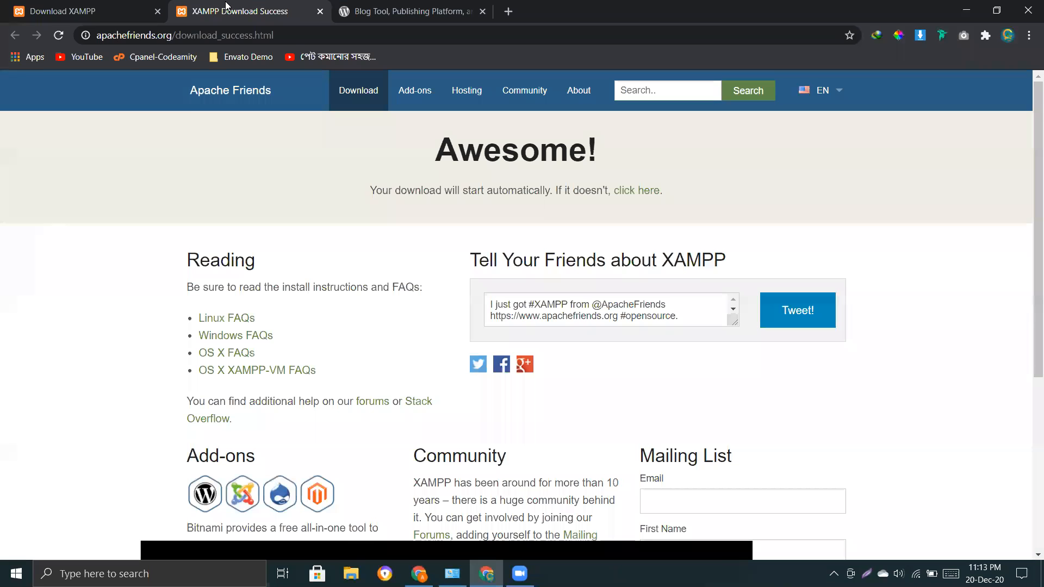
left_click(378, 6)
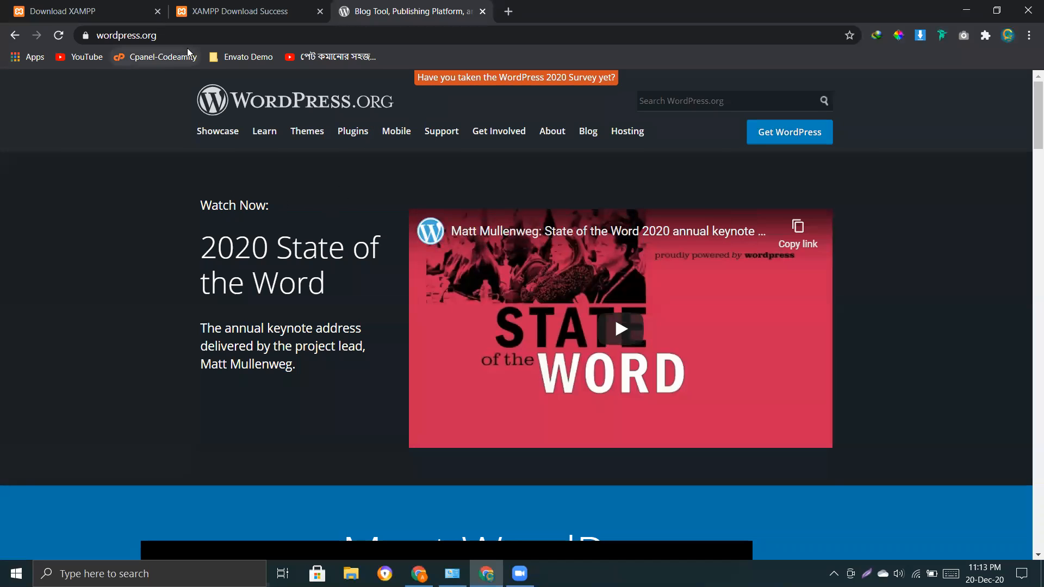
left_click_drag(188, 39, 96, 36)
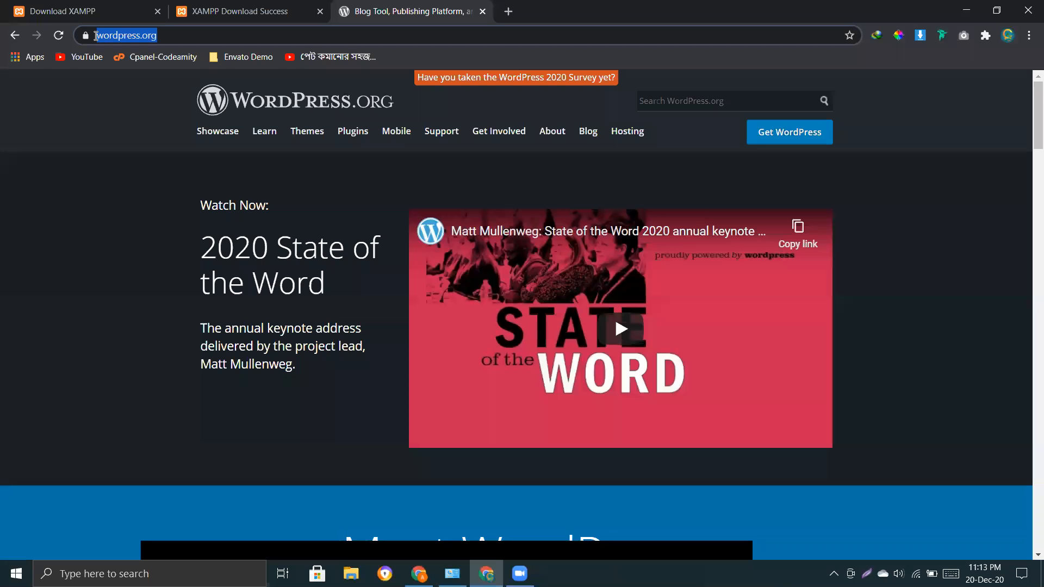
left_click(128, 152)
left_click(795, 135)
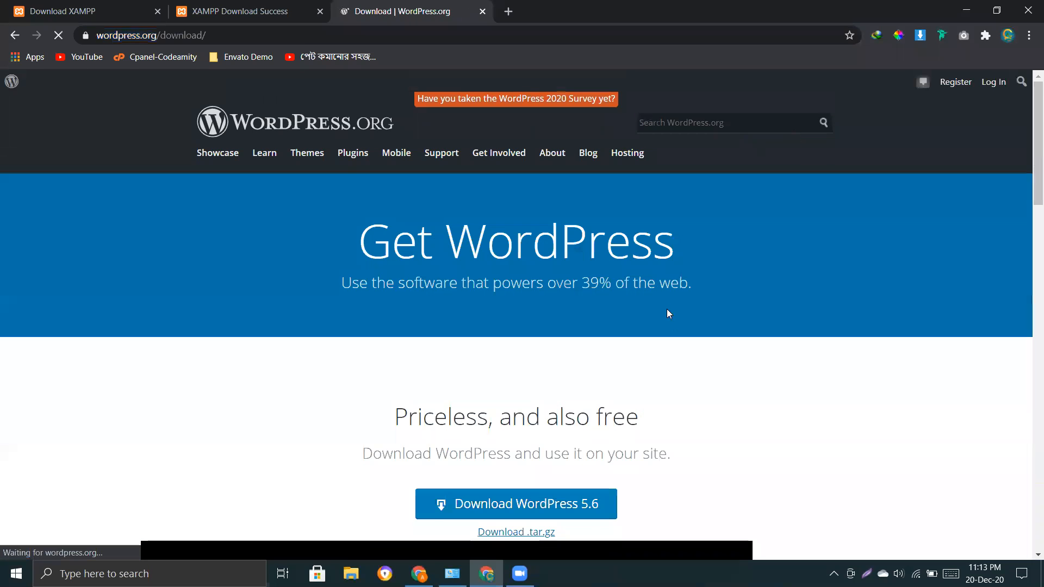
scroll(648, 326, "down", 2)
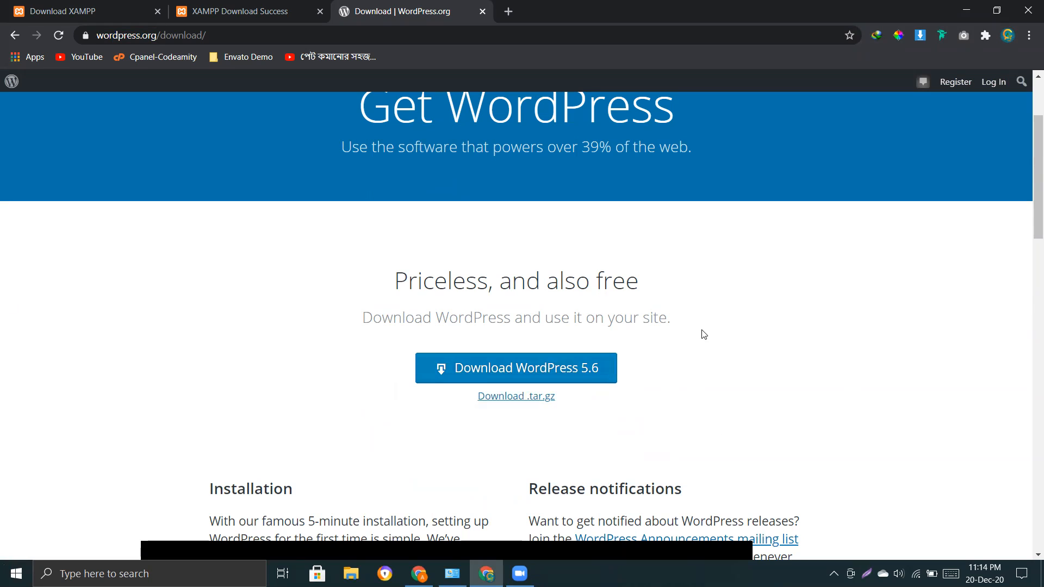
scroll(949, 342, "down", 3)
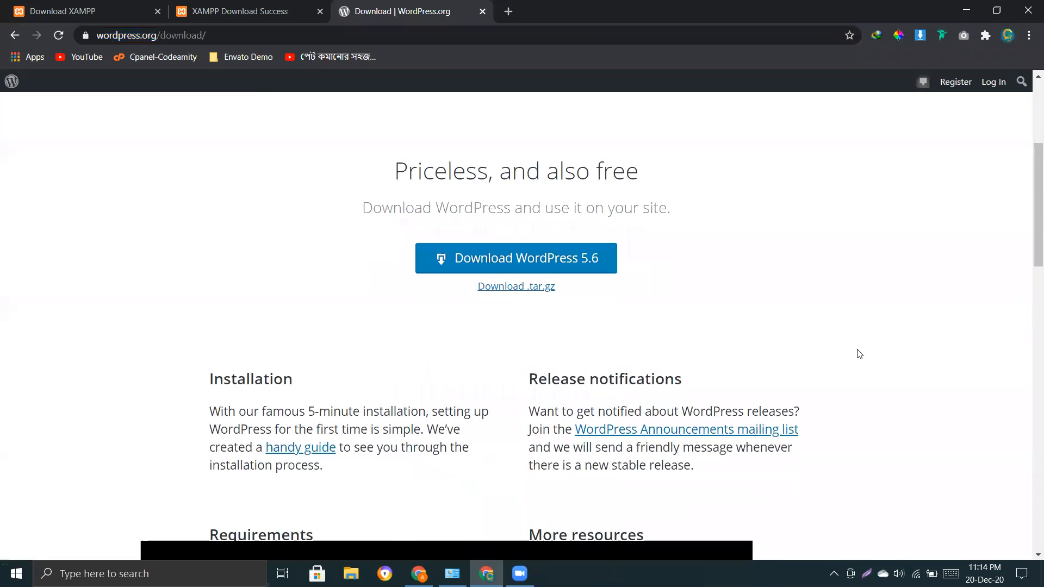
Download wordpress-5.6.zip, reuse the completed IDM download, and open its Compressed downloads folder.
left_click(537, 235)
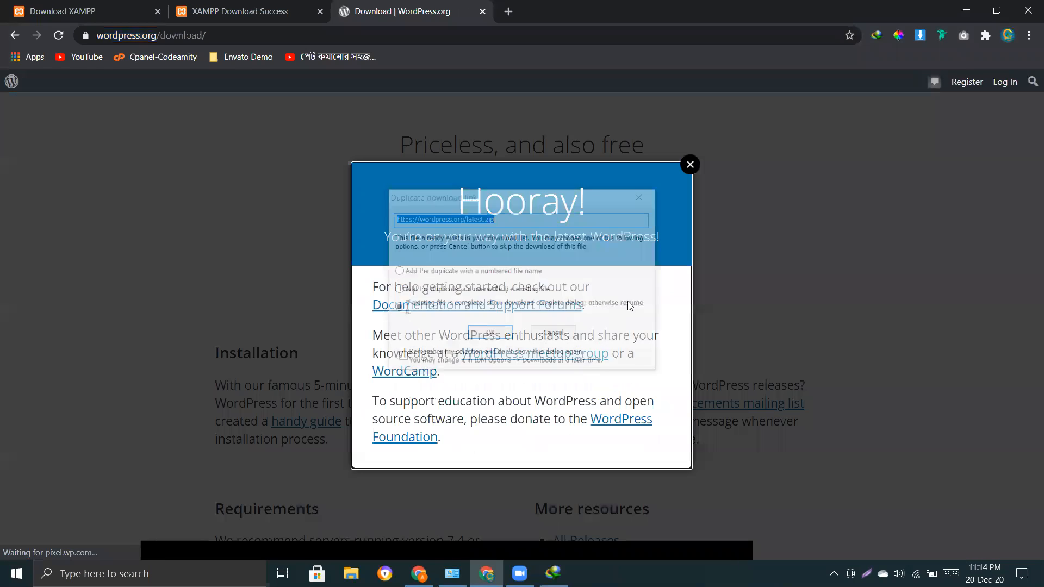
left_click(489, 334)
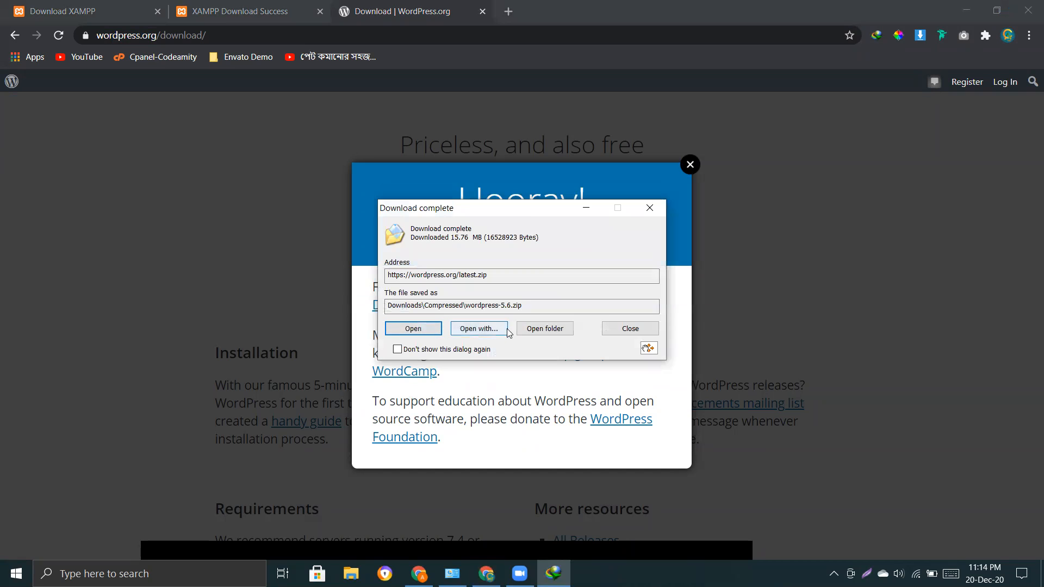
left_click(541, 330)
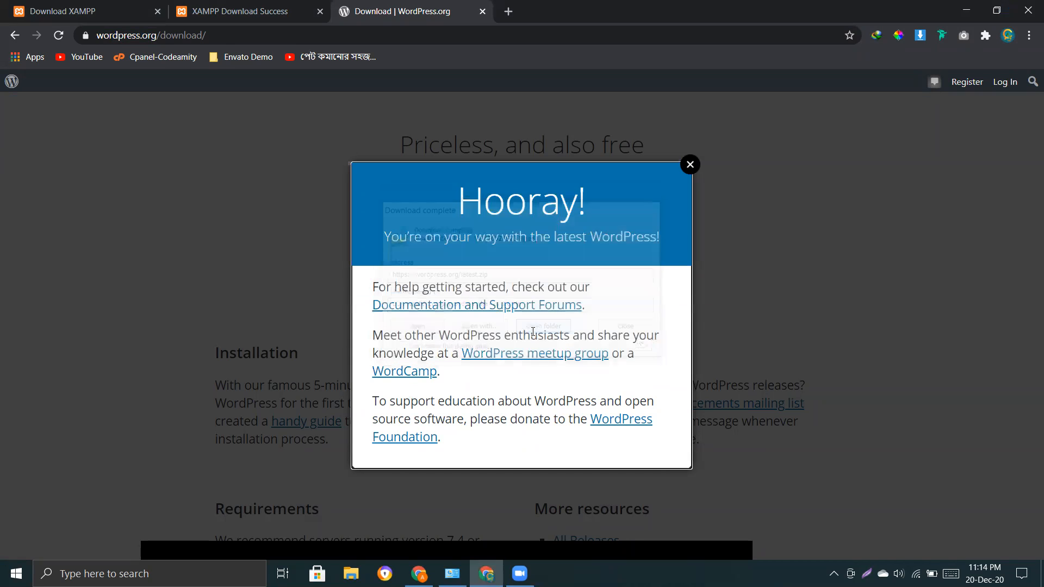
left_click(691, 165)
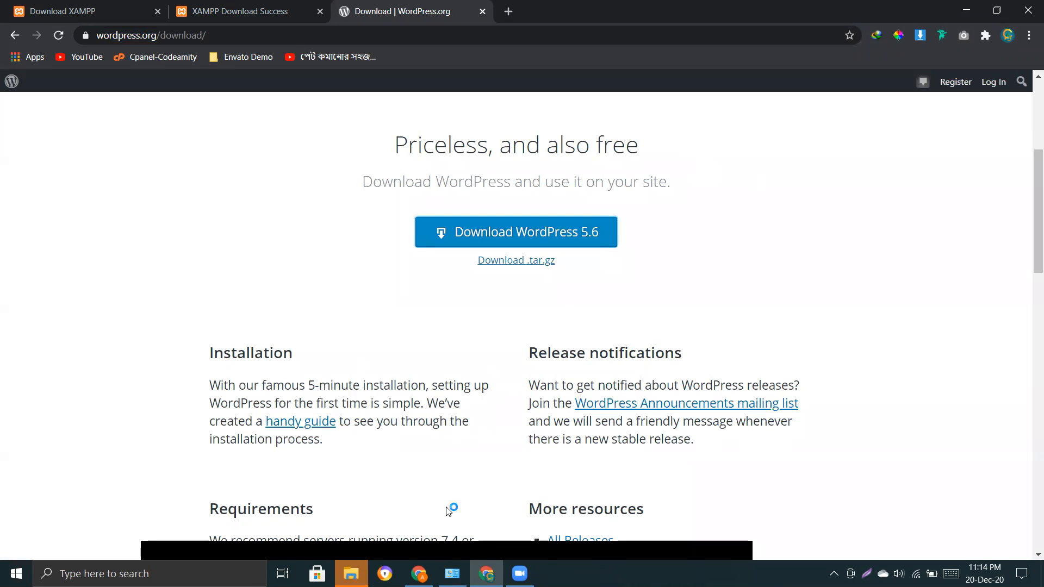
left_click(351, 574)
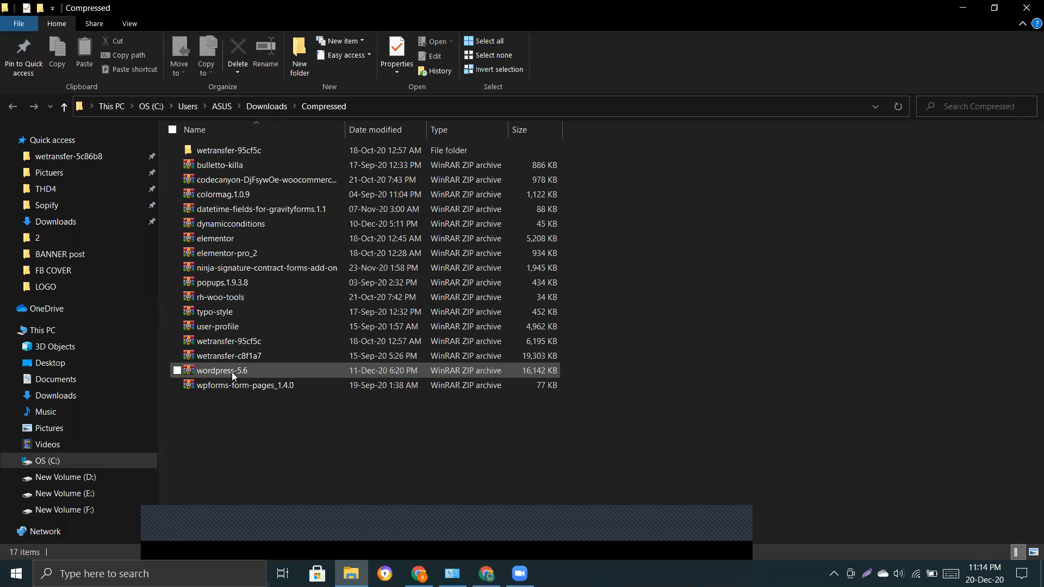
Extract wordpress-5.6.zip to a wordpress-5.6 folder via the context menu.
right_click(201, 374)
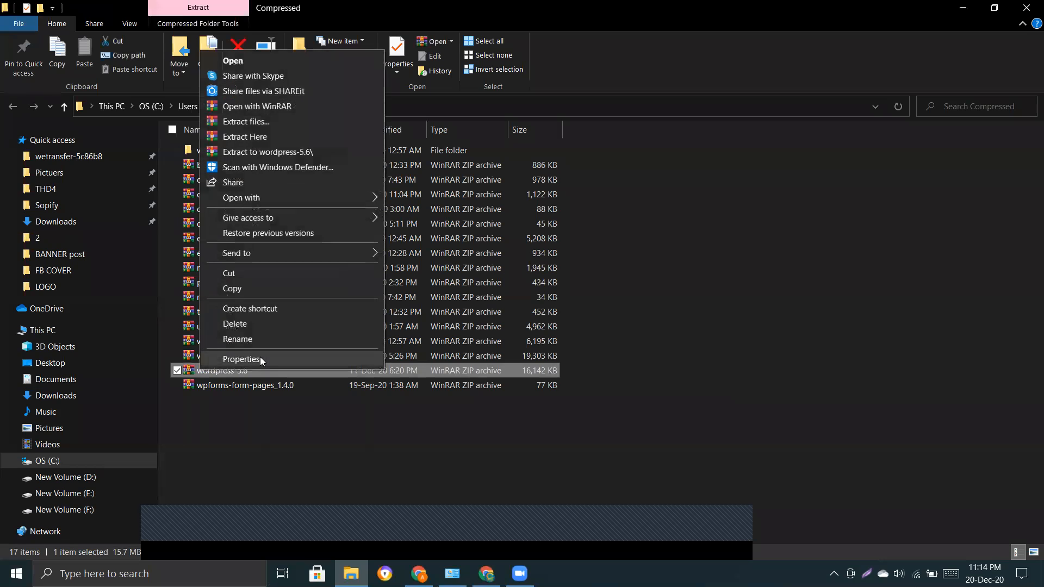
mouse_move(283, 256)
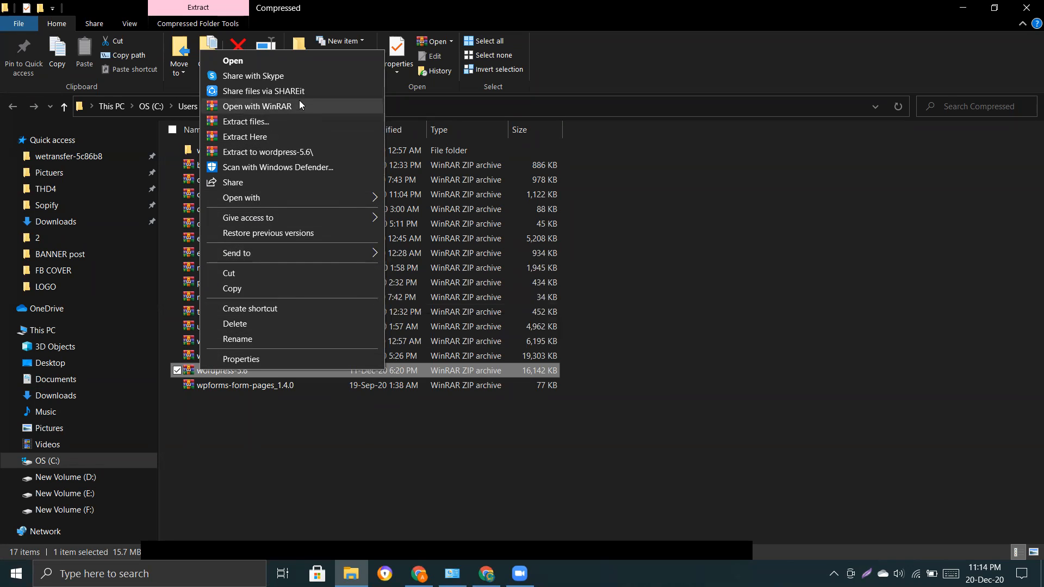
left_click(273, 152)
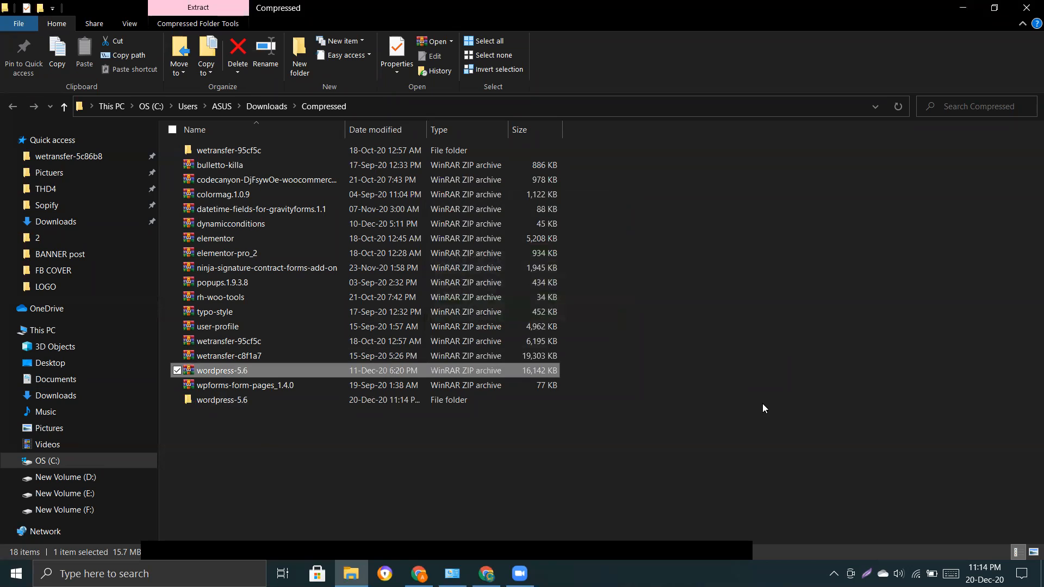
Browse into the extracted wordpress-5.6\wordpress folder and look over its files.
left_click(700, 342)
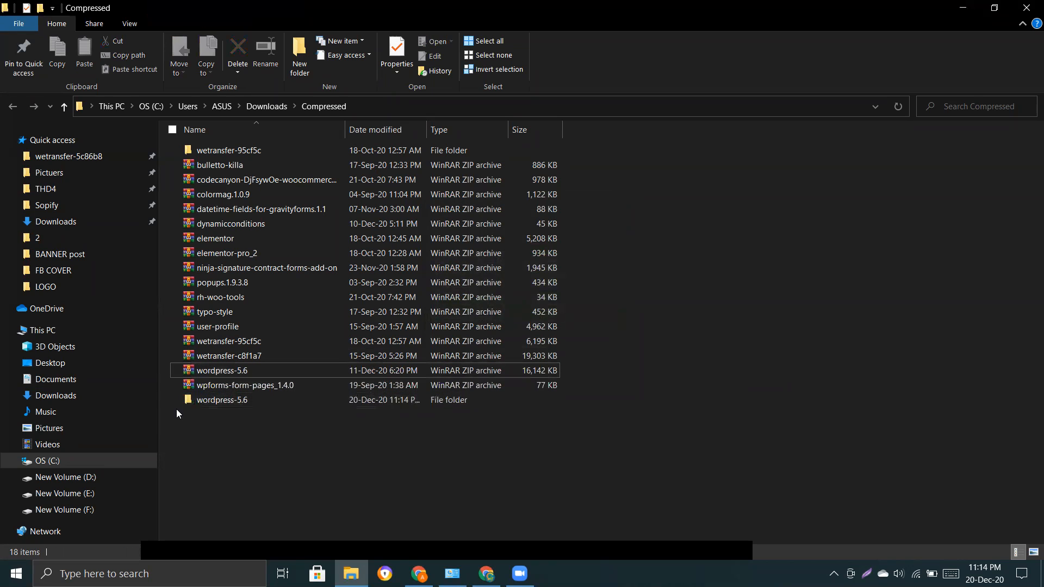
double_click(219, 401)
double_click(232, 152)
left_click_drag(225, 456, 219, 154)
left_click(732, 354)
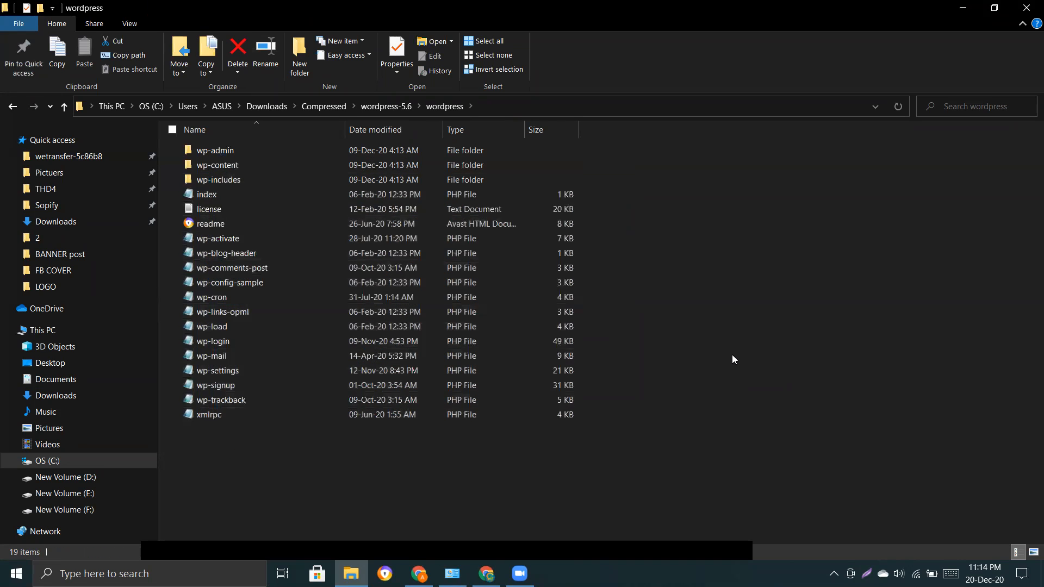
key("alt+Left")
key("alt+Left")
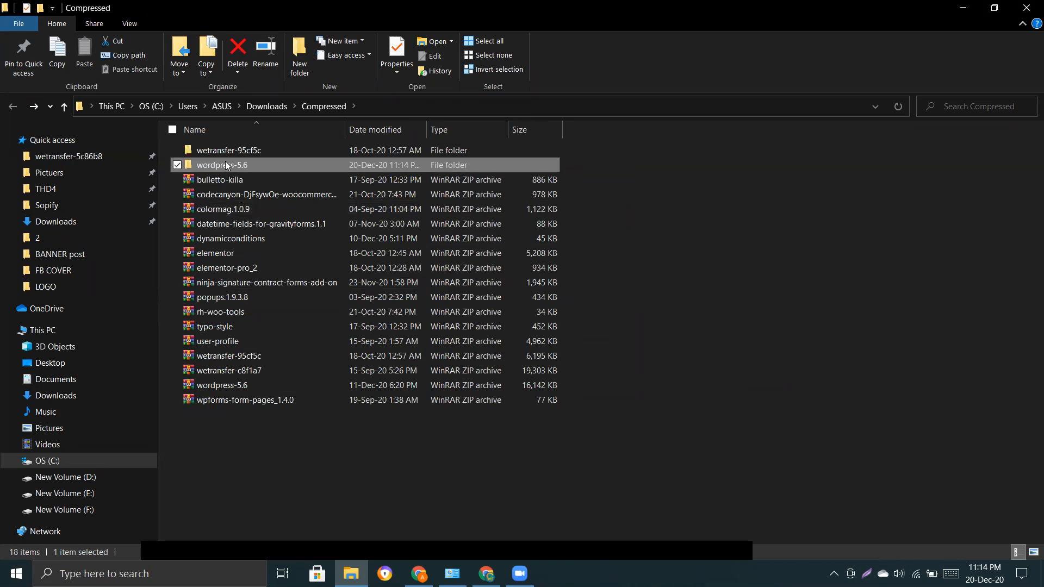
Reopen wordpress-5.6\wordpress and copy all 19 items with Ctrl+A and Ctrl+C.
double_click(224, 167)
double_click(215, 152)
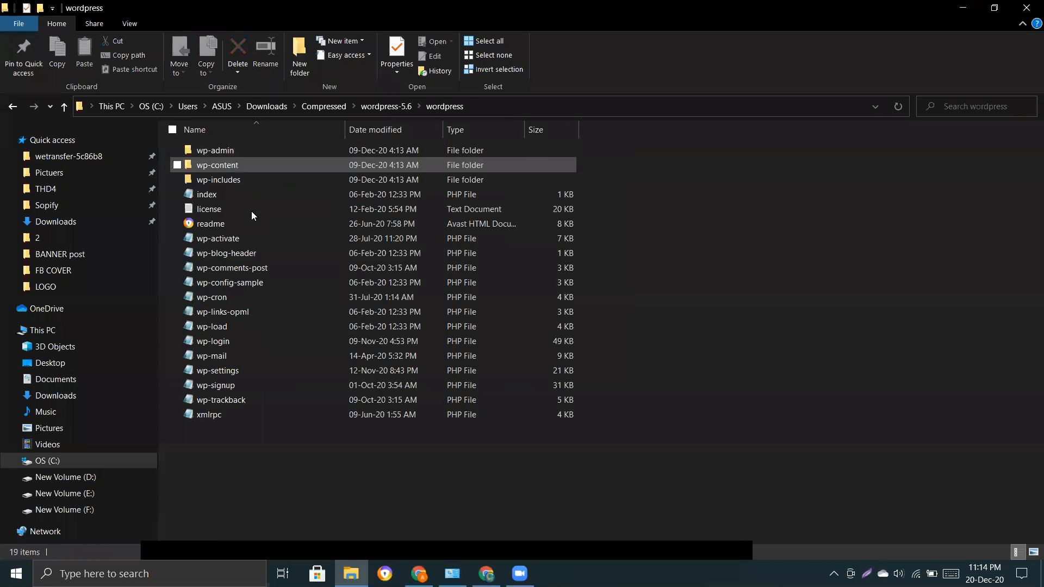
left_click(228, 180)
left_click(284, 493)
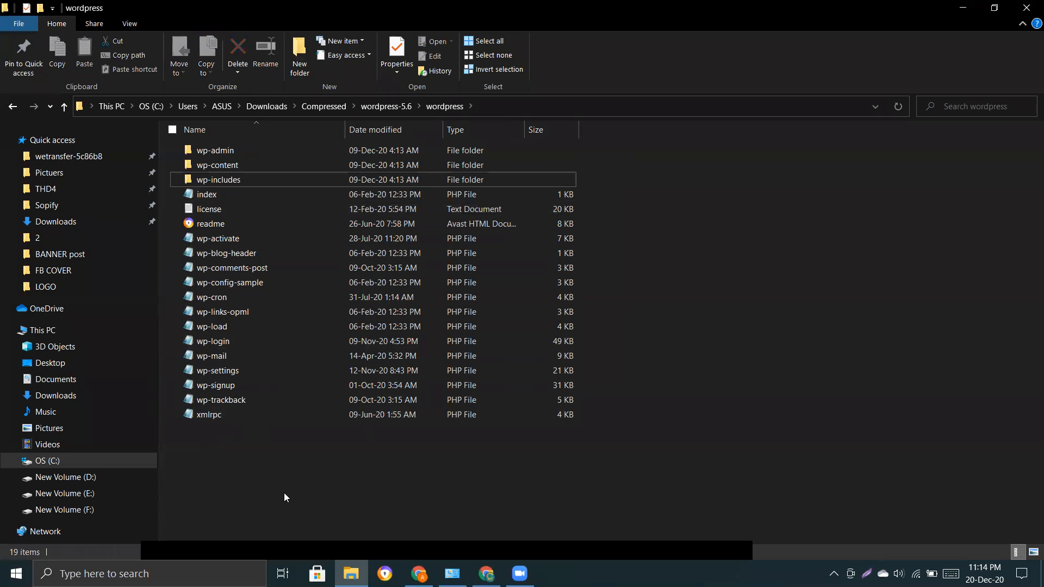
key("ctrl+a")
key("ctrl+c")
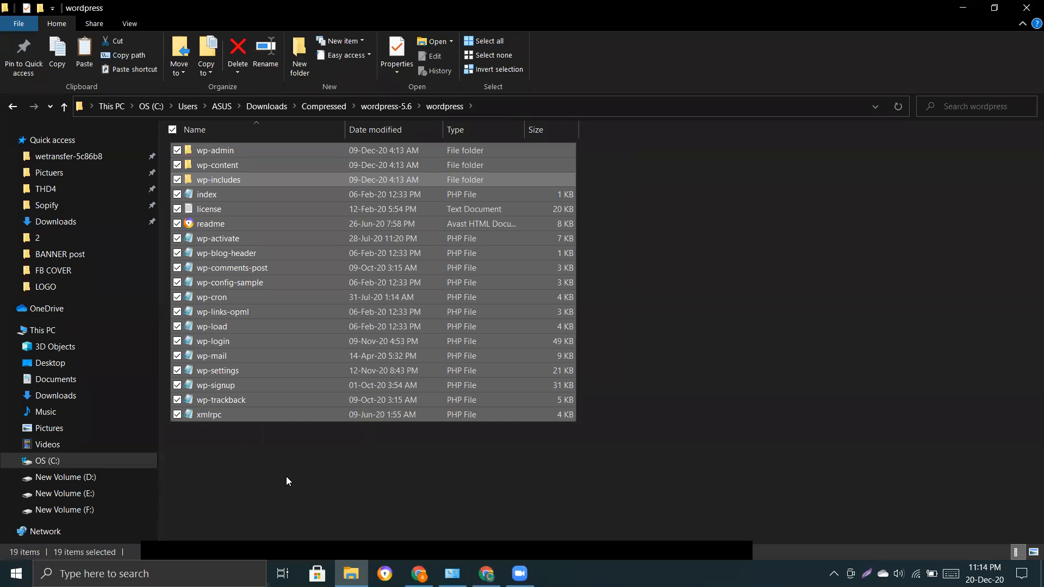
left_click(419, 574)
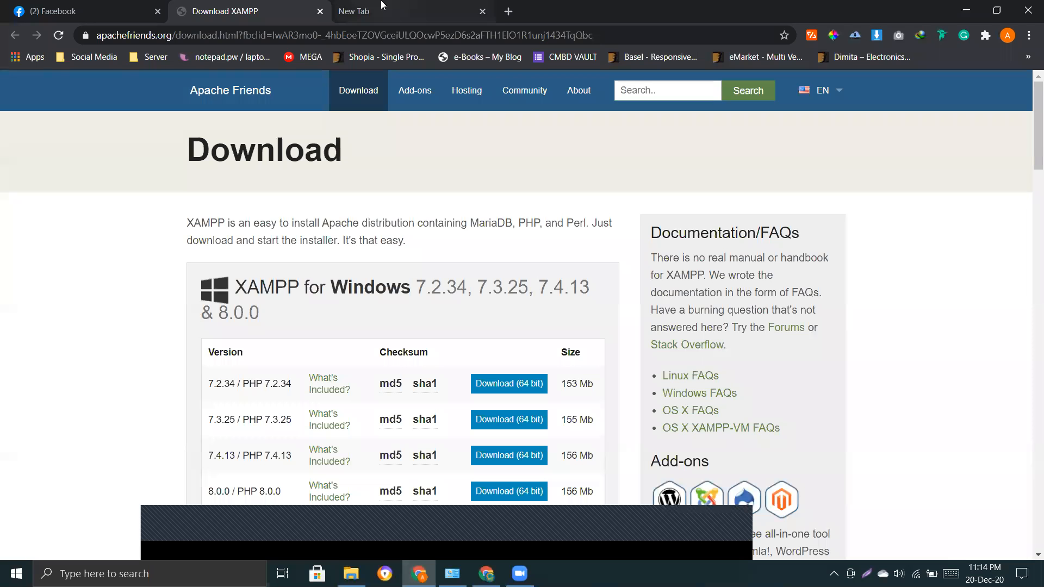
Navigate File Explorer to the F:\Xamp\htdocs folder.
left_click(351, 574)
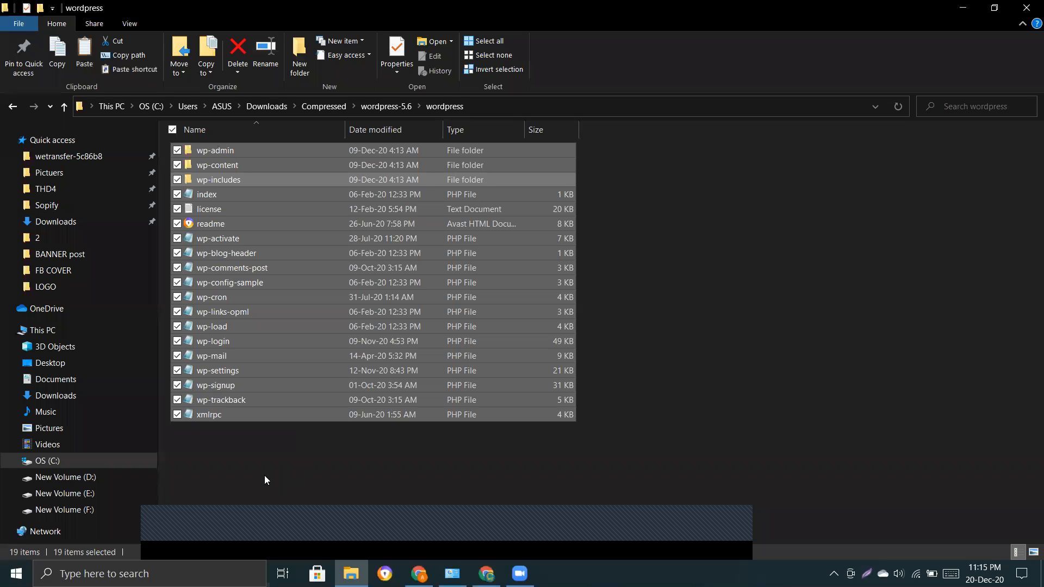
left_click(65, 510)
double_click(206, 283)
double_click(215, 263)
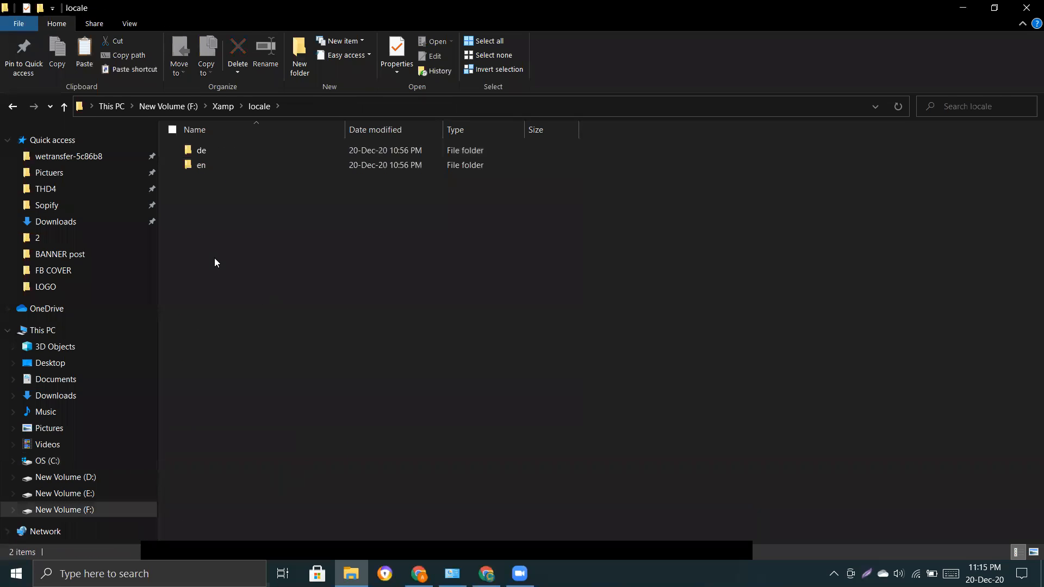
left_click(12, 106)
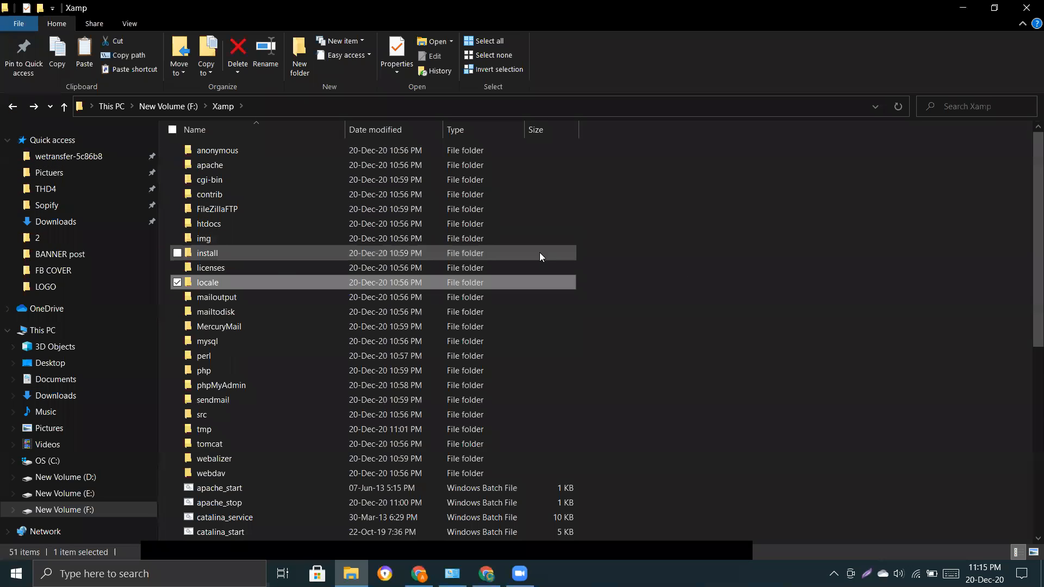
double_click(220, 228)
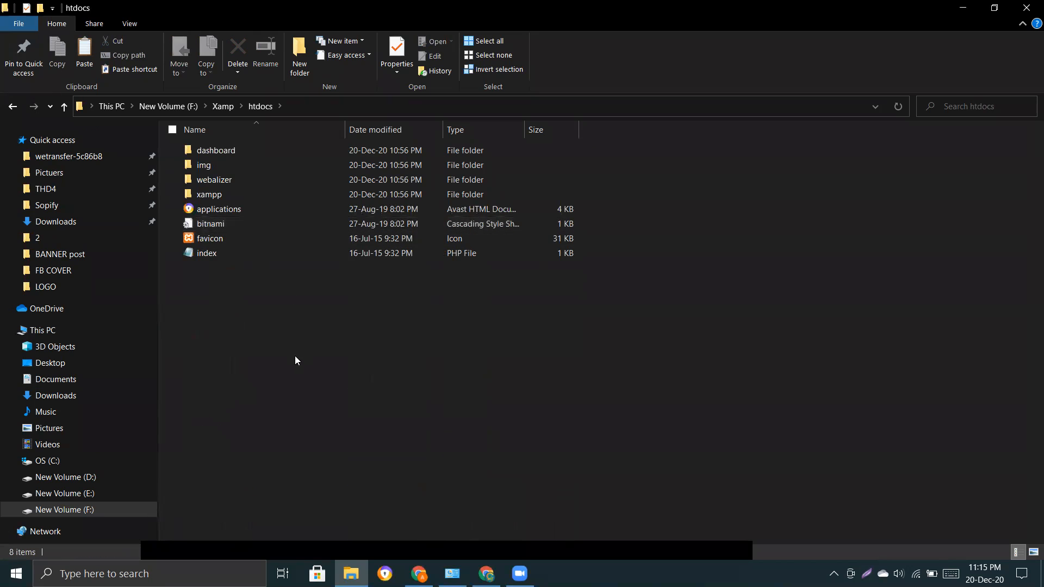
left_click_drag(282, 359, 217, 145)
left_click(222, 367)
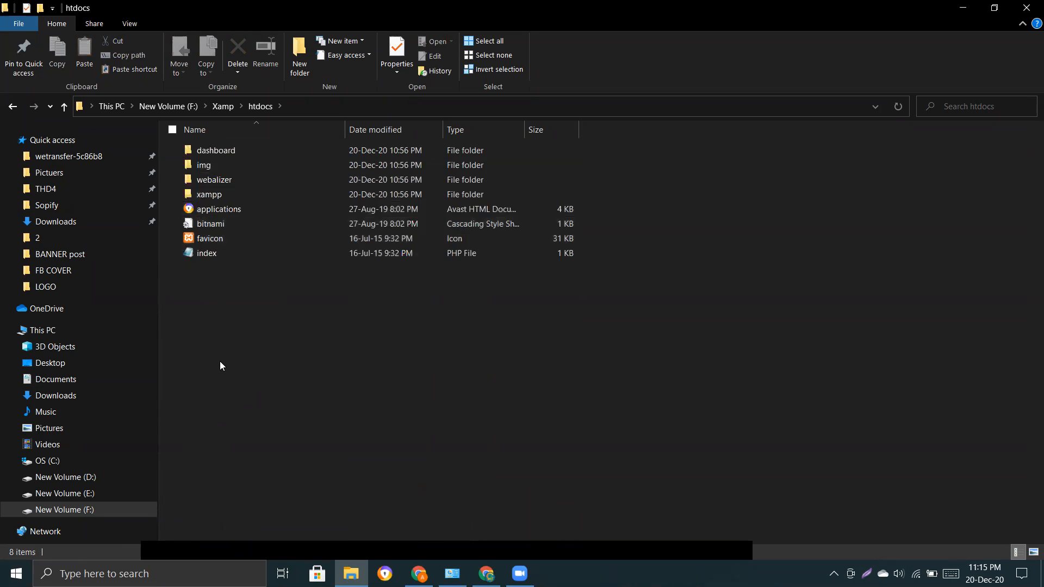
Create a new empty folder named batch3 in htdocs.
right_click(207, 326)
mouse_move(296, 489)
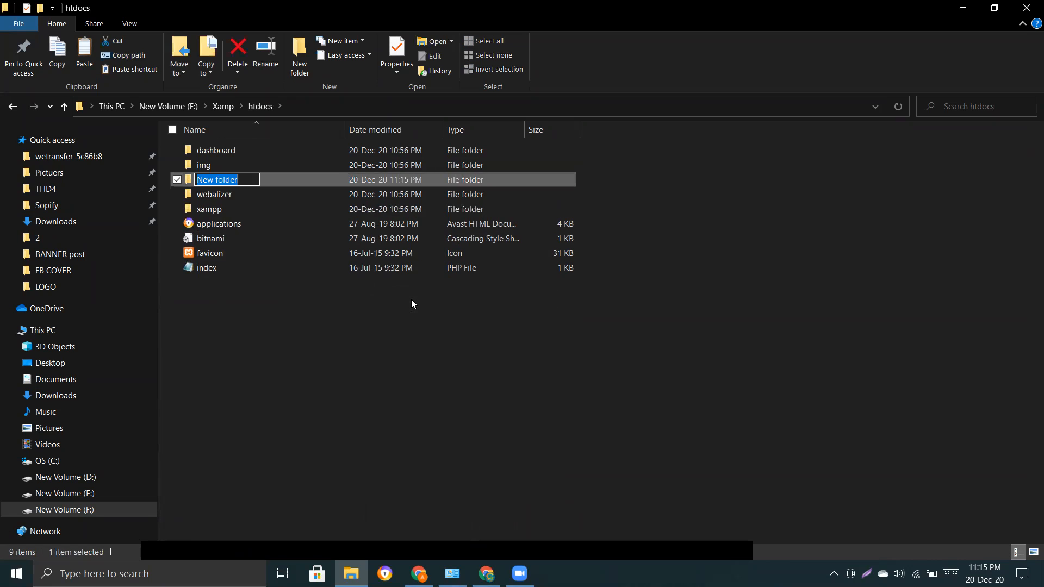
type("batch")
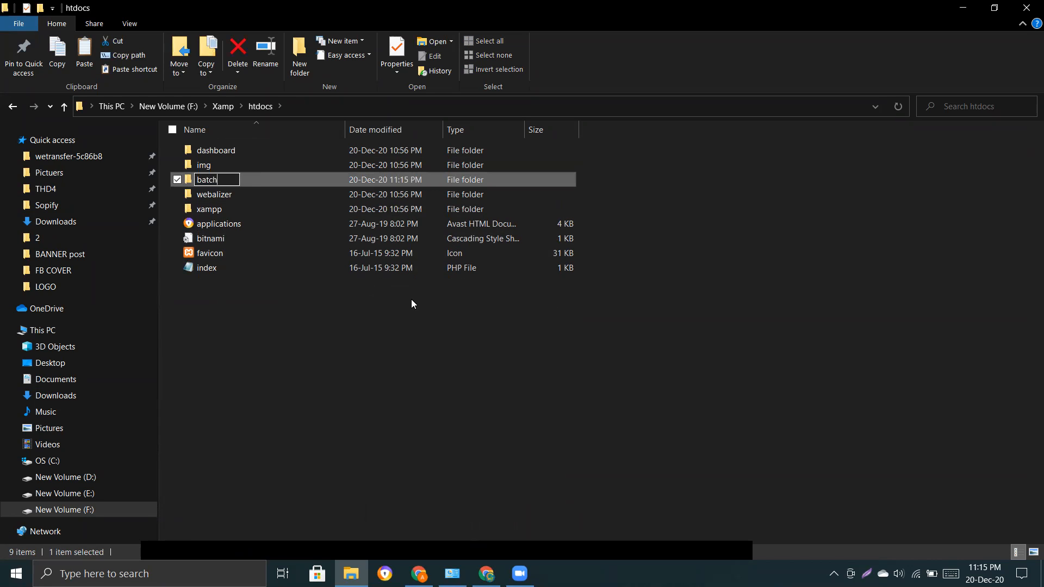
type("3")
key("Return")
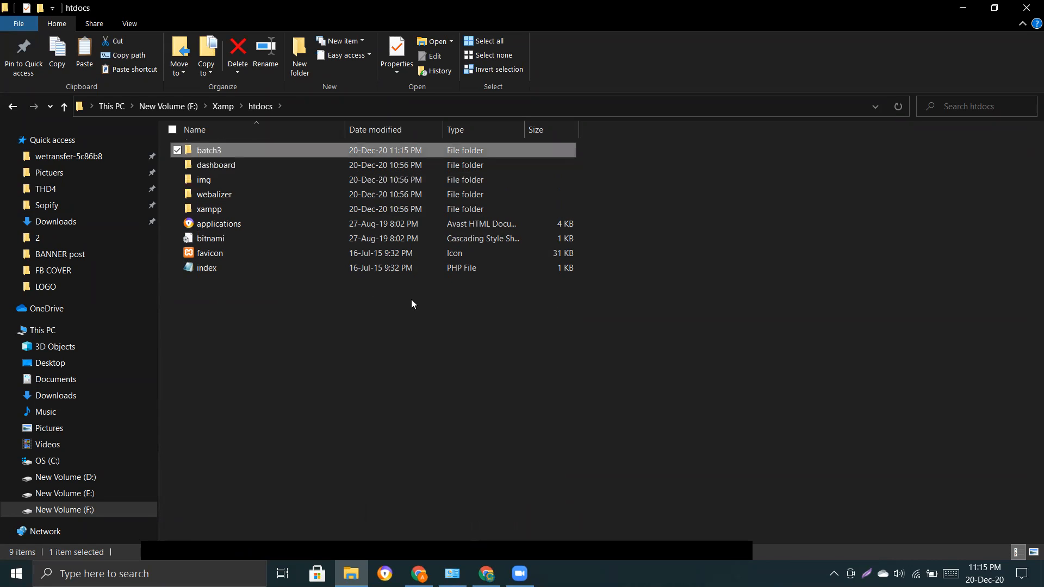
key("Return")
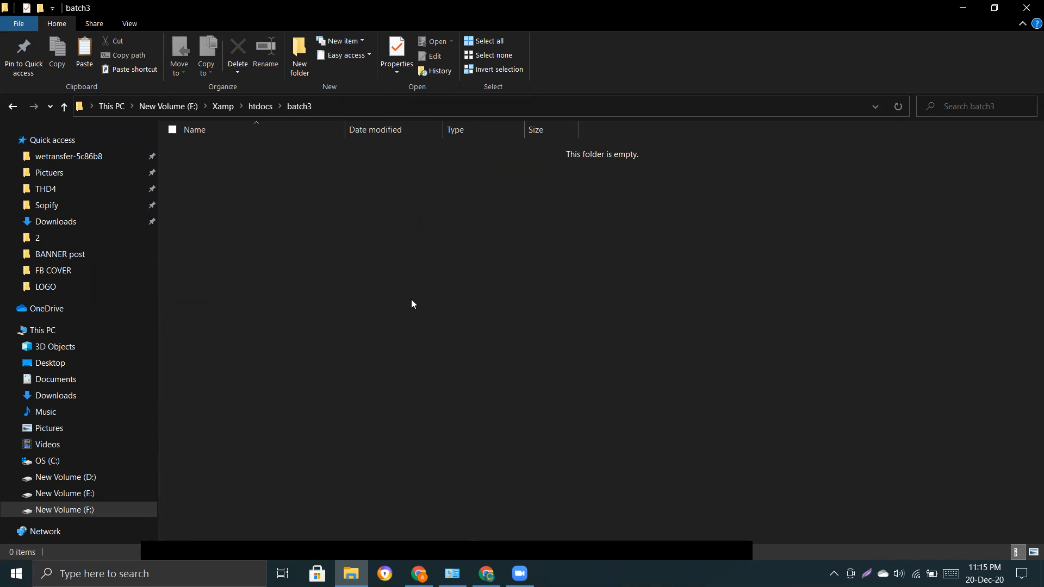
left_click(12, 107)
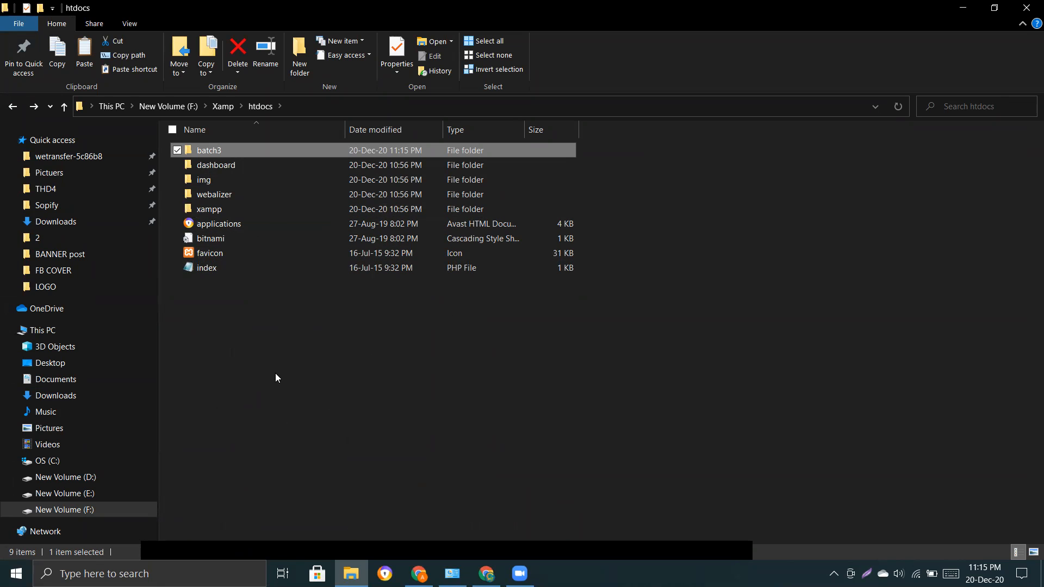
Open the batch3 folder inside htdocs.
left_click(289, 375)
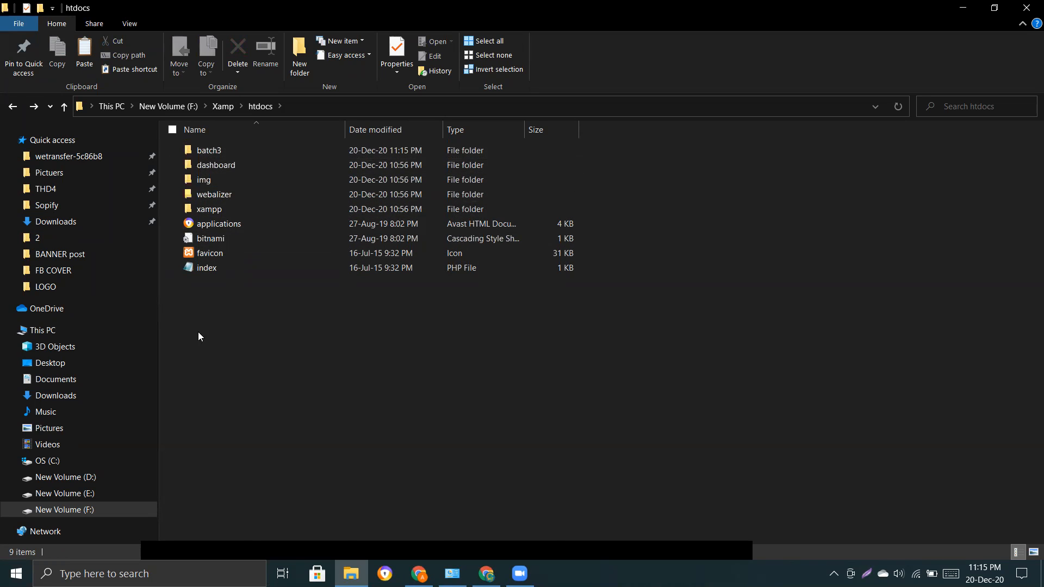
left_click_drag(198, 333, 211, 181)
left_click(242, 363)
left_click(213, 153)
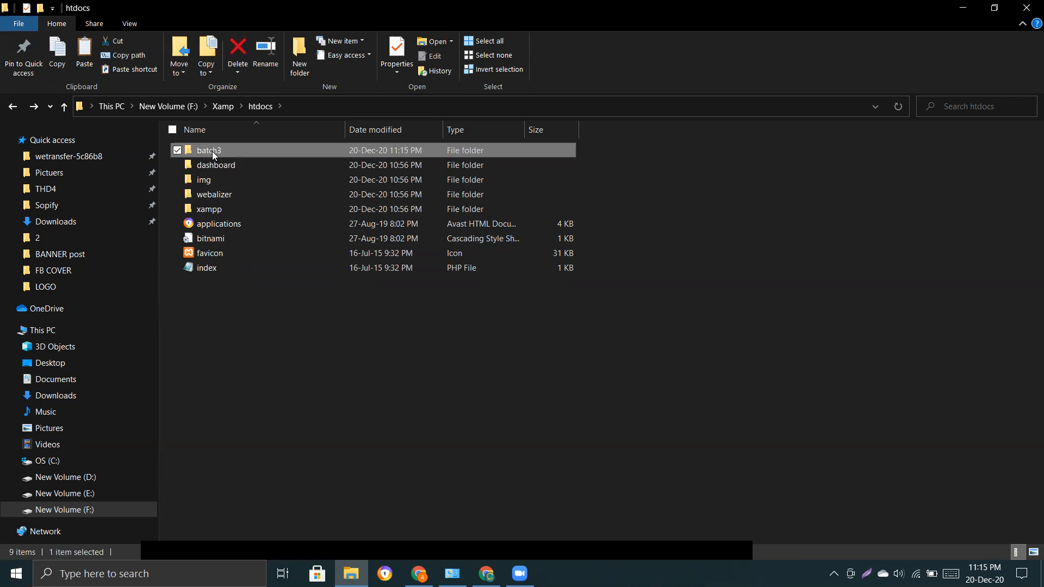
double_click(212, 153)
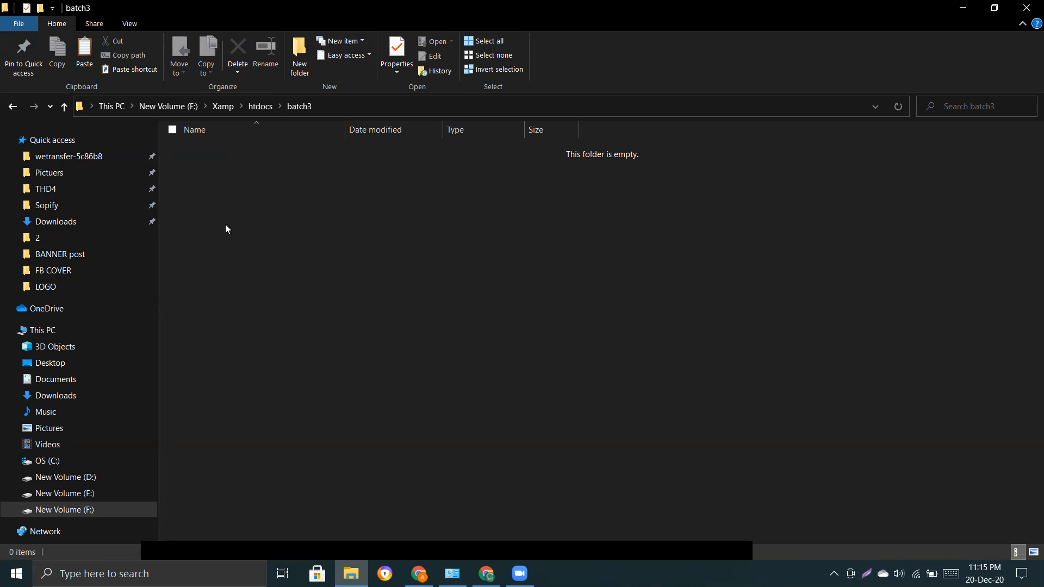
Create a folder named first in batch3 and paste the WordPress files into it.
right_click(226, 207)
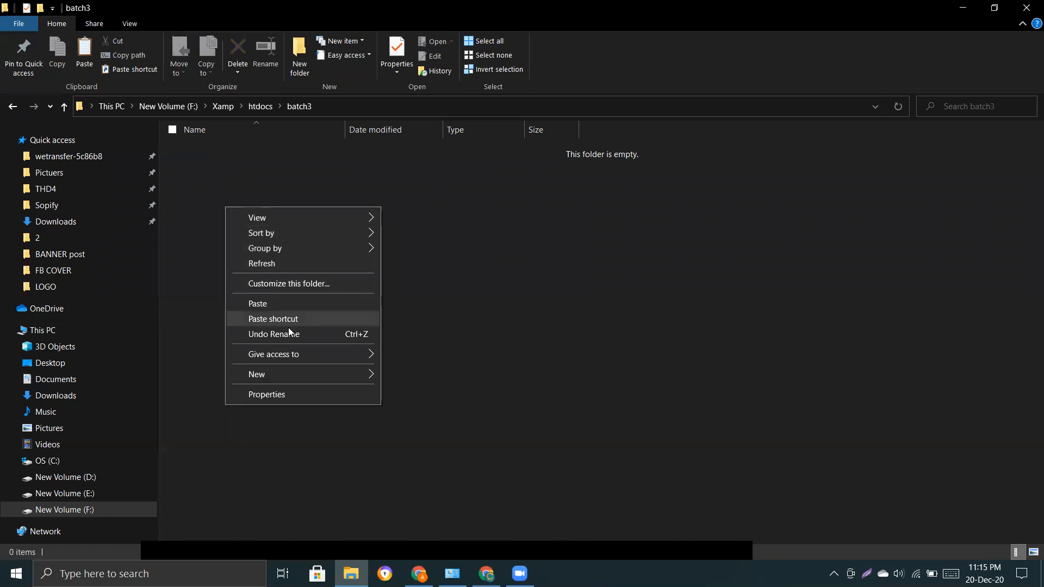
mouse_move(275, 369)
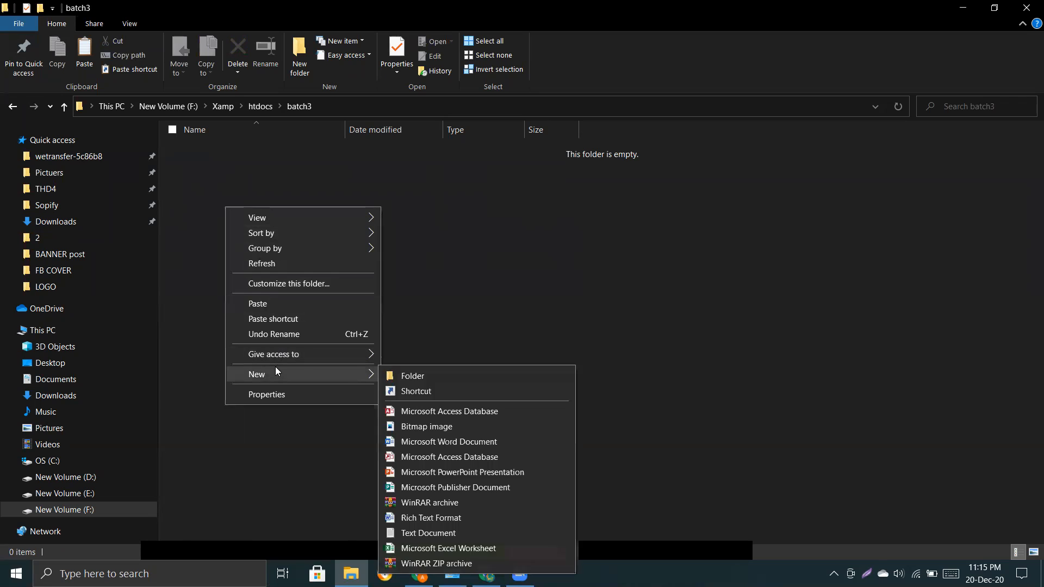
left_click(434, 374)
type("first")
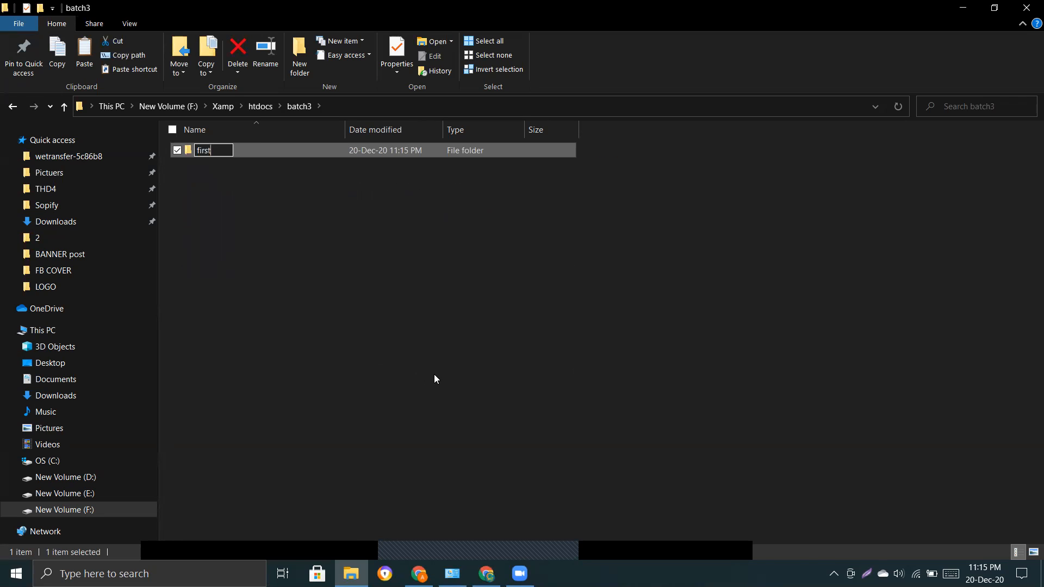
key("Return")
key("Return")
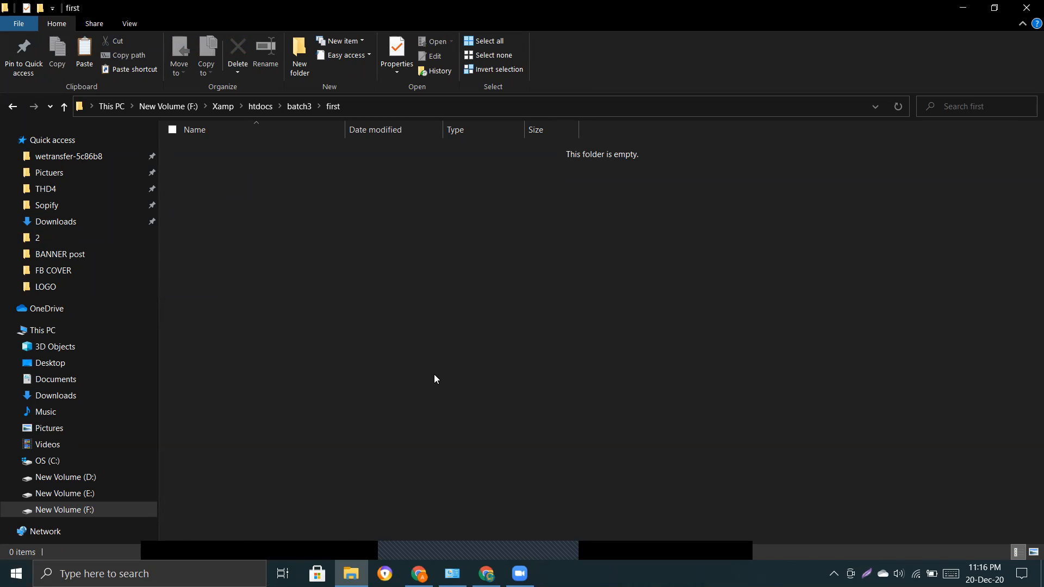
key("ctrl+v")
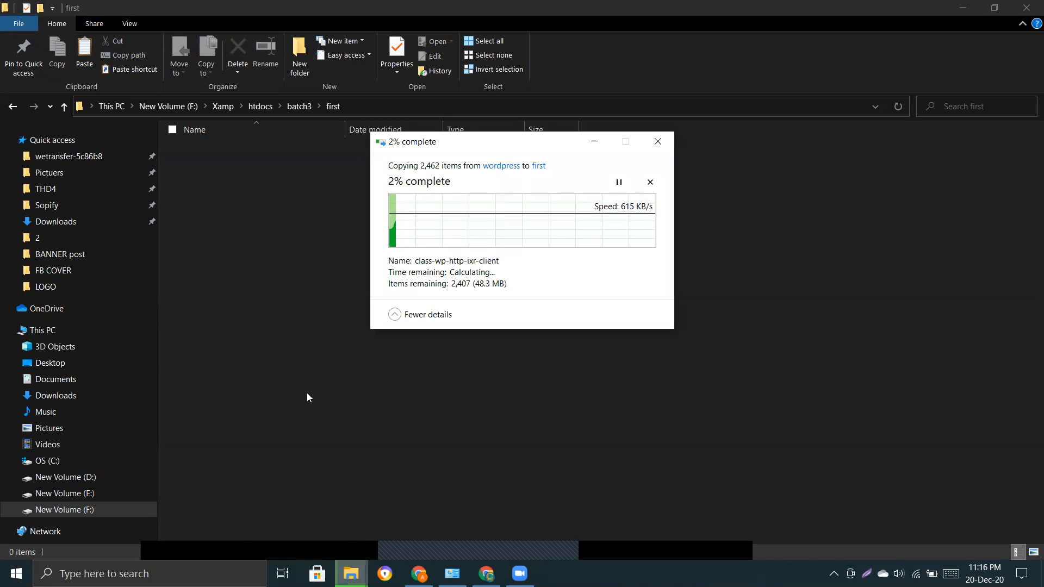
Switch to the browser window showing the XAMPP download page.
left_click(308, 397)
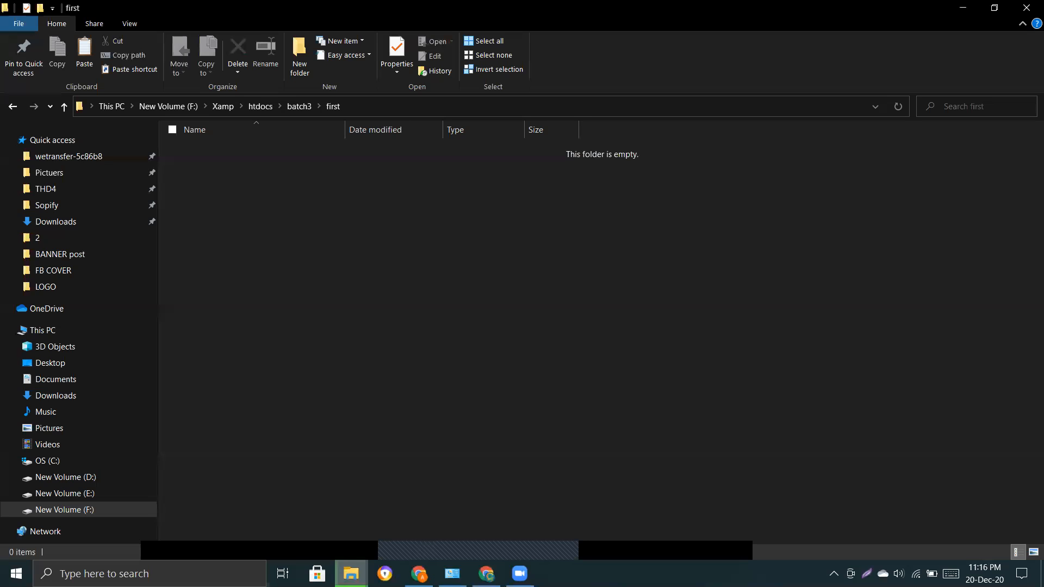
key("alt+Tab")
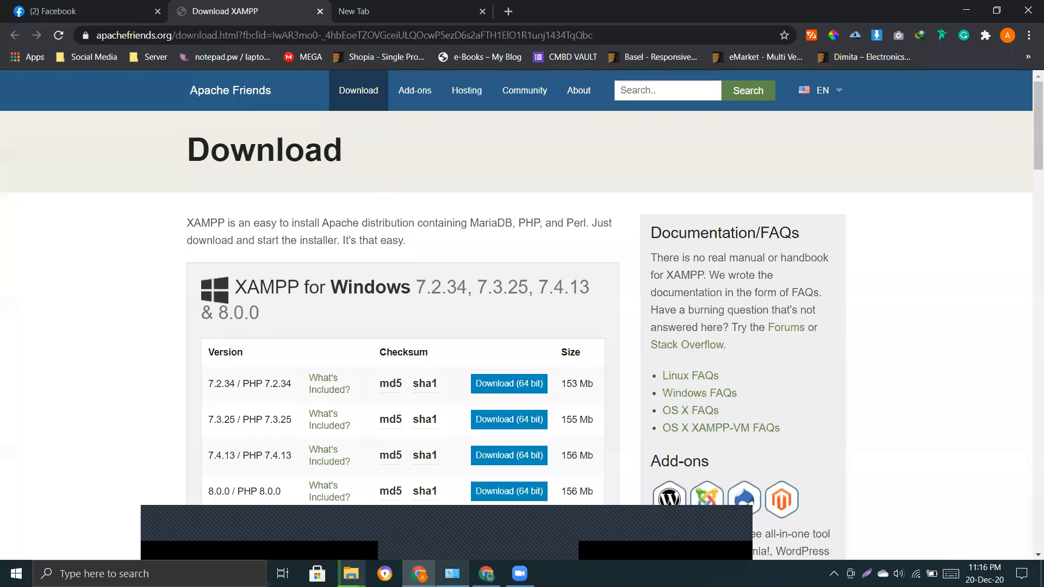
key("alt+Tab")
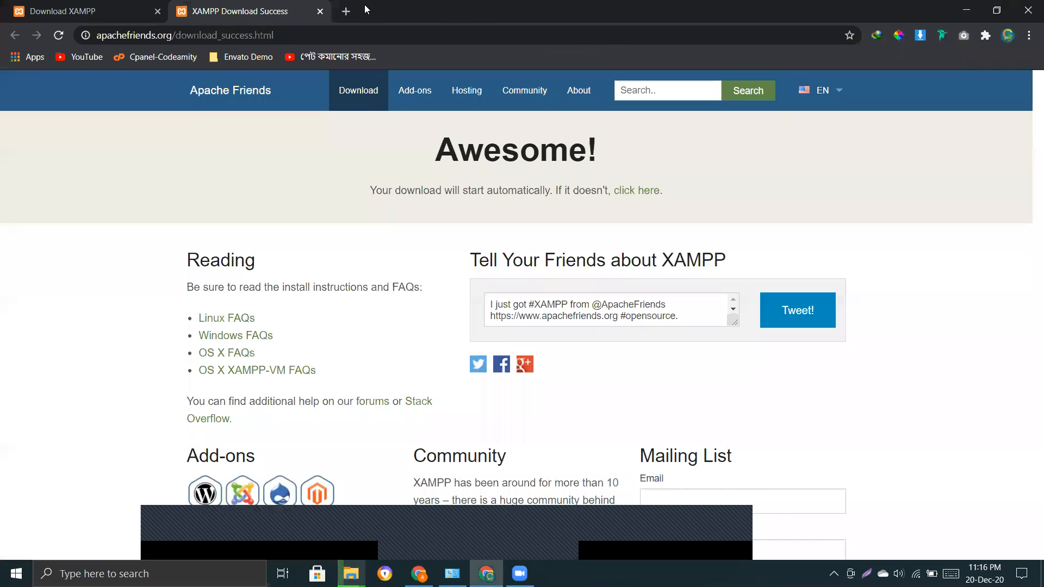
Close the download success tab, open a new tab, and check the copied files in first.
left_click(324, 12)
left_click(184, 11)
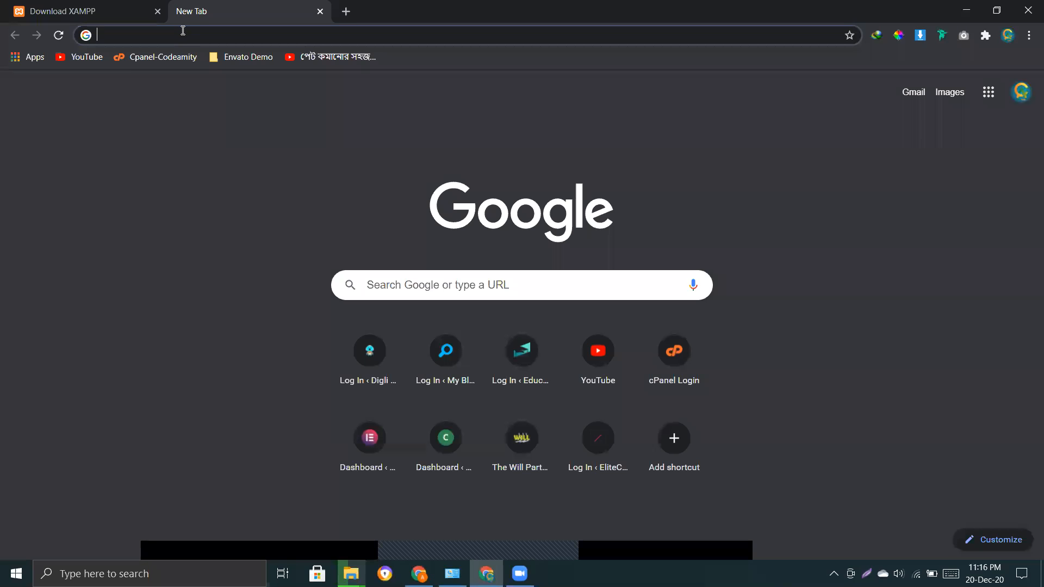
type("f")
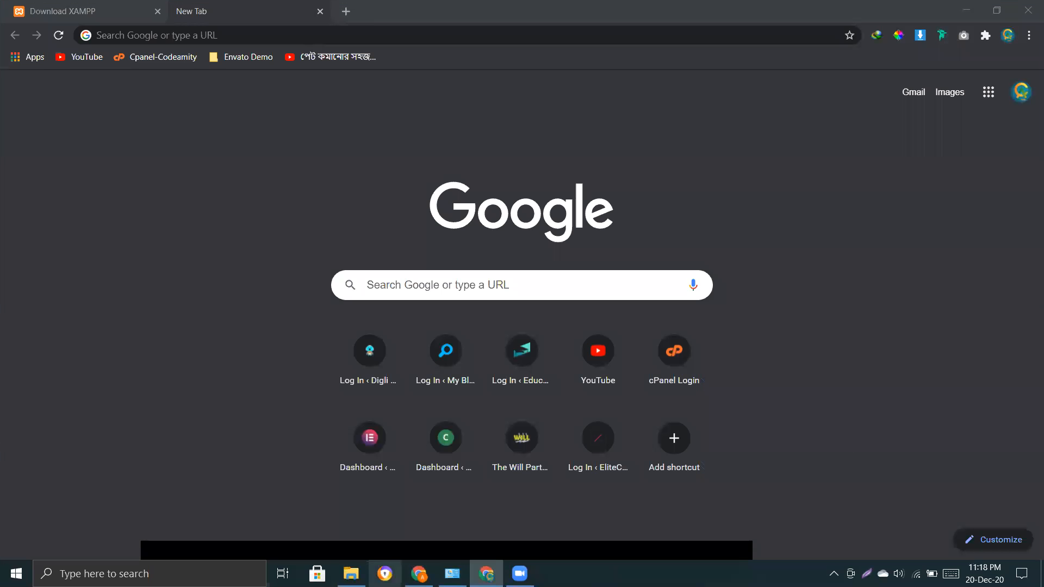
left_click(351, 574)
left_click(597, 314)
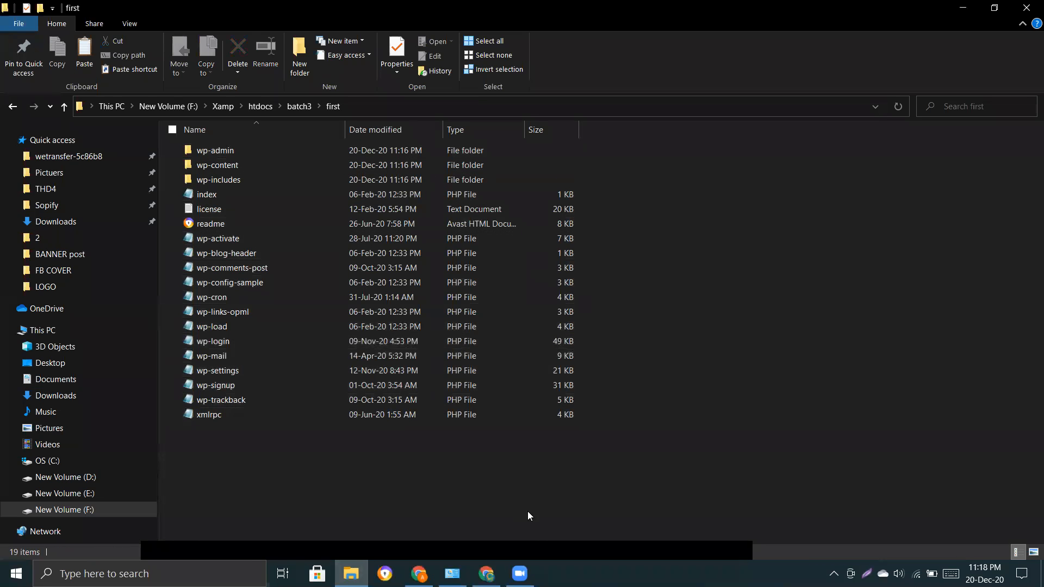
left_click(486, 574)
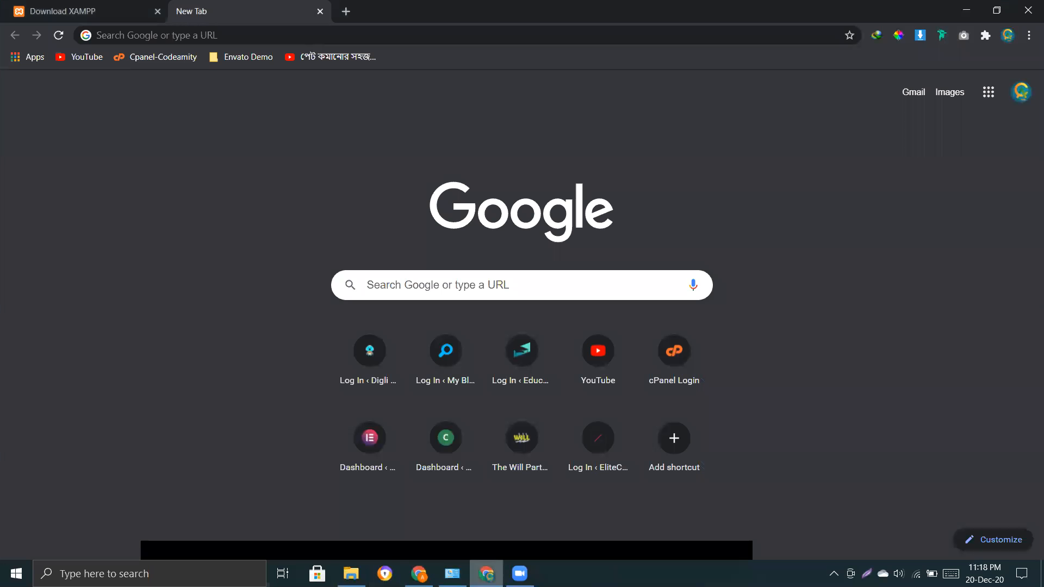
left_click(134, 10)
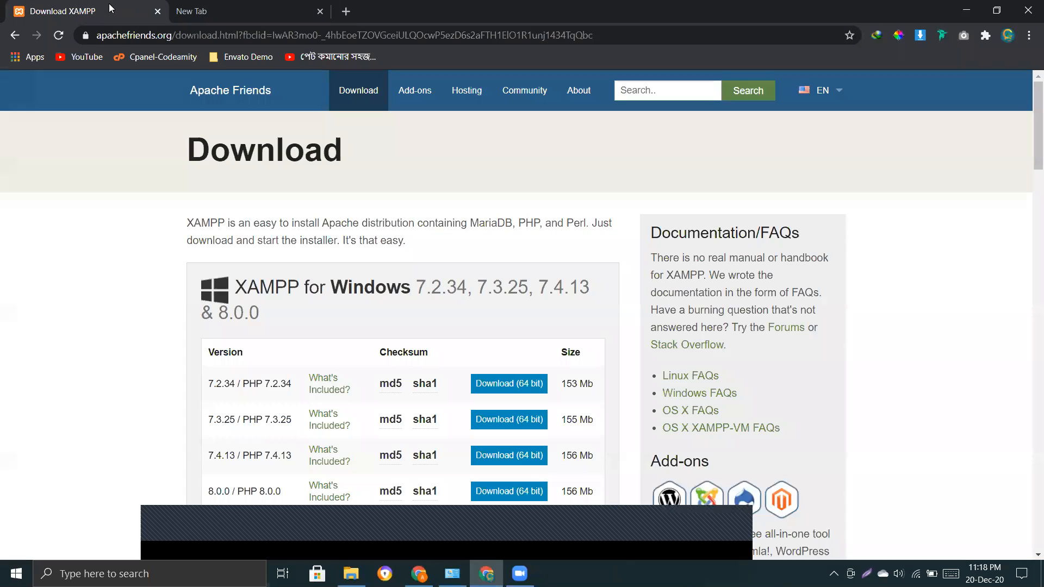
left_click(223, 10)
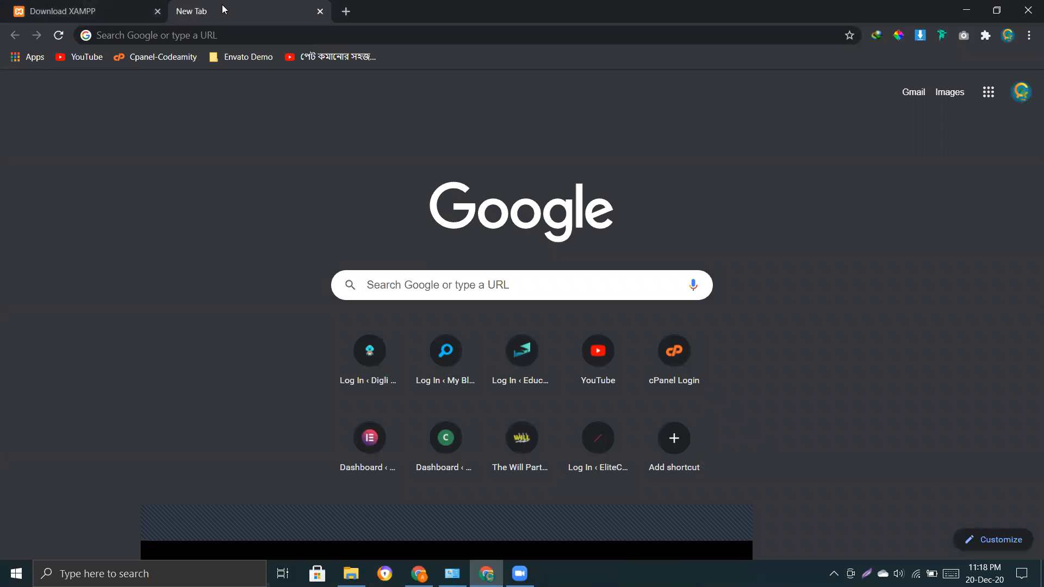
Go to localhost/dashboard from the new tab's address bar.
left_click(232, 35)
type("lo")
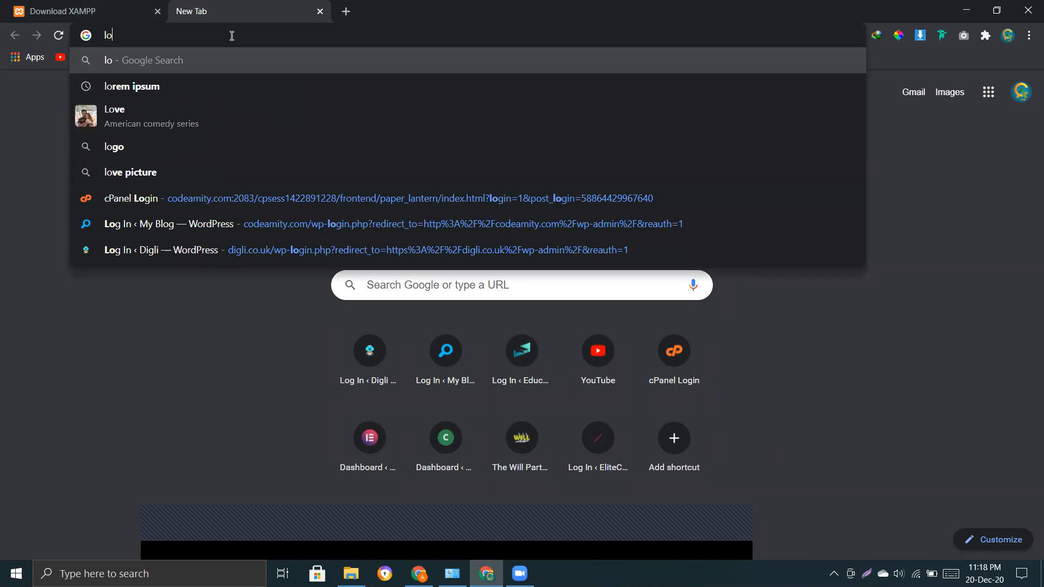
type("calho")
key("BackSpace")
key("BackSpace")
key("BackSpace")
key("BackSpace")
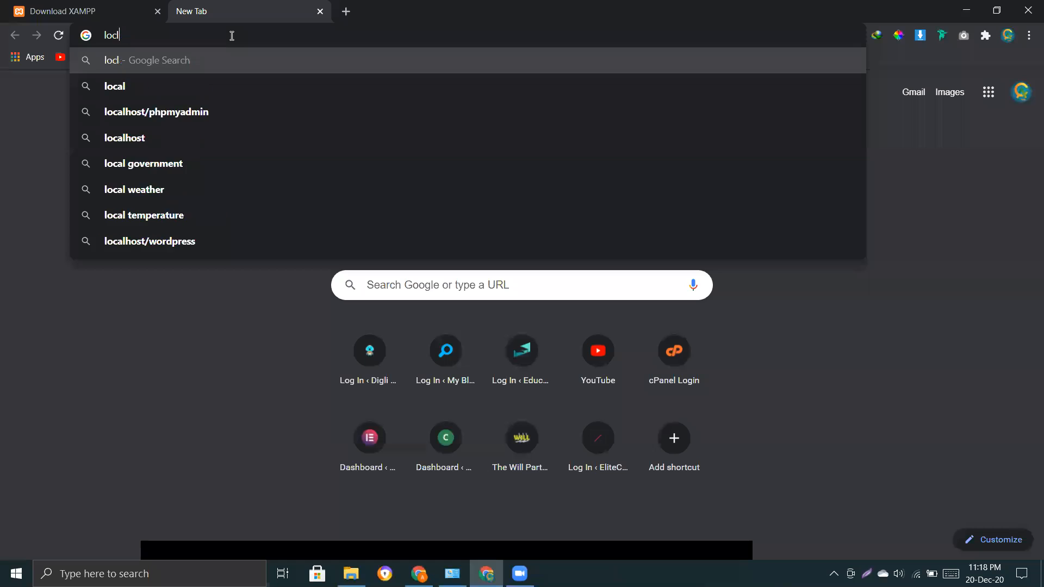
type("alhost")
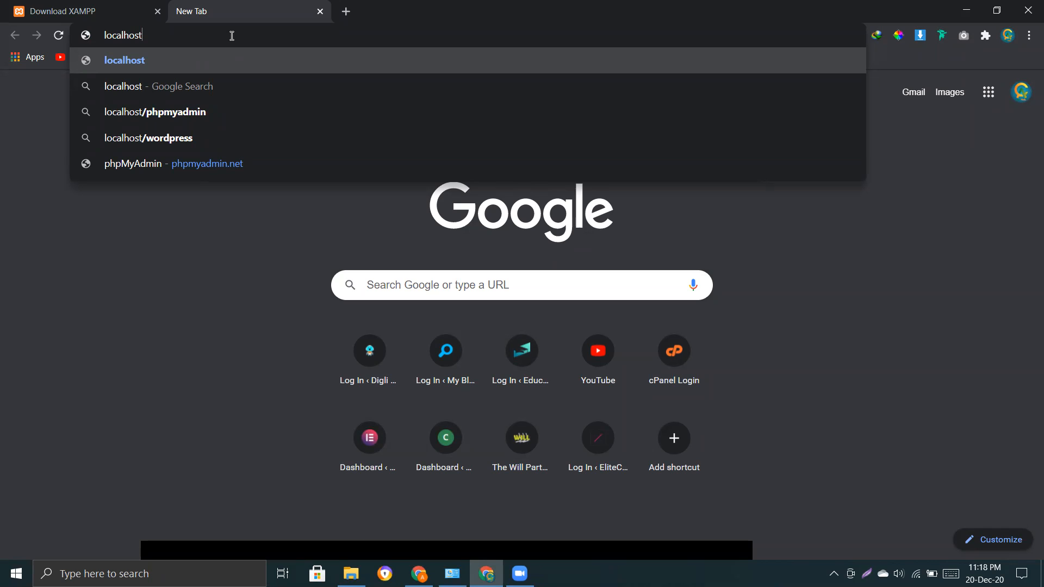
type("/das")
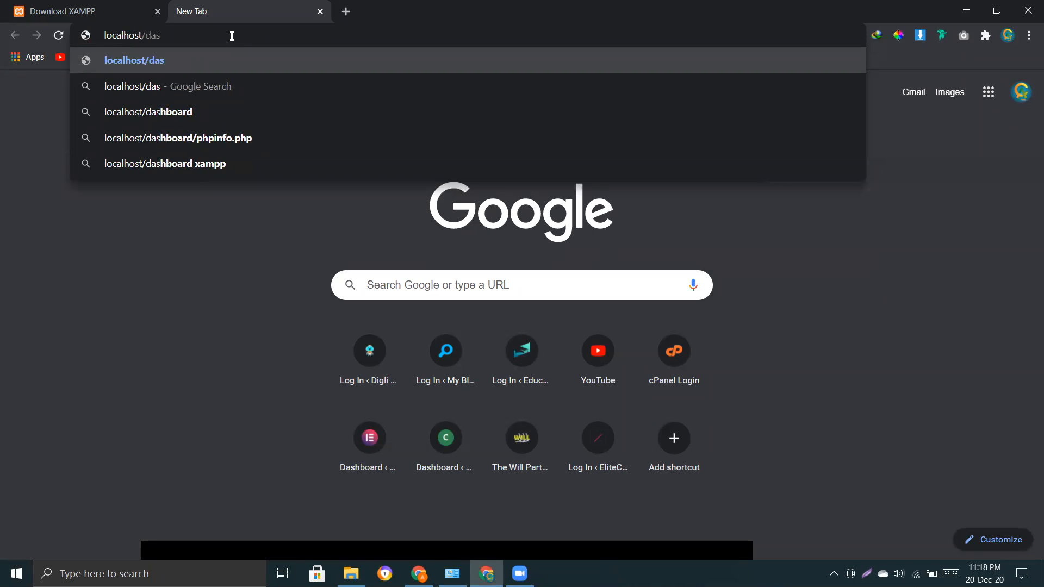
key("Down")
key("Down")
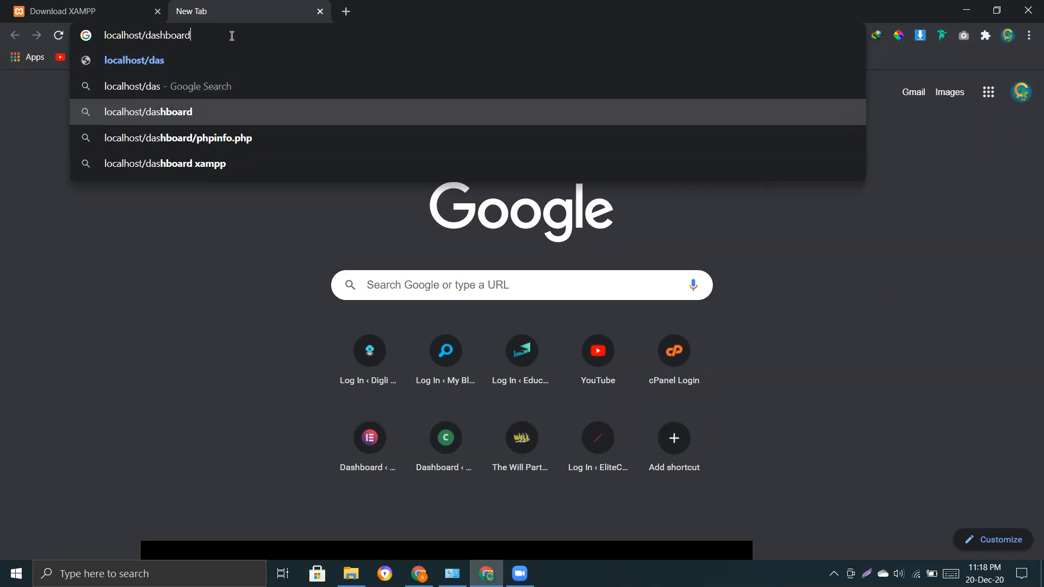
key("Return")
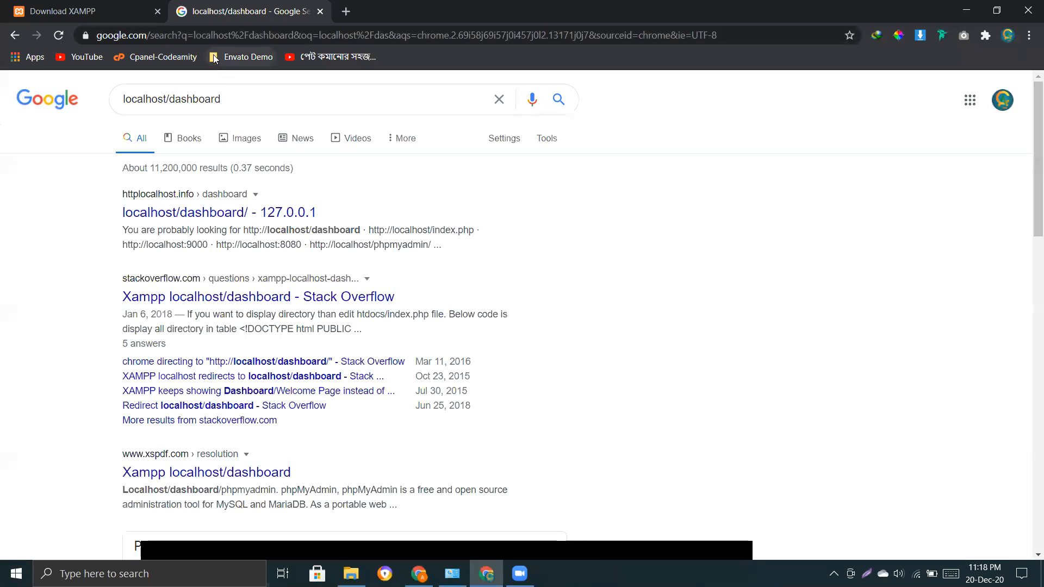
Re-enter the address as localhost:80 to load the Welcome to XAMPP page.
triple_click(244, 99)
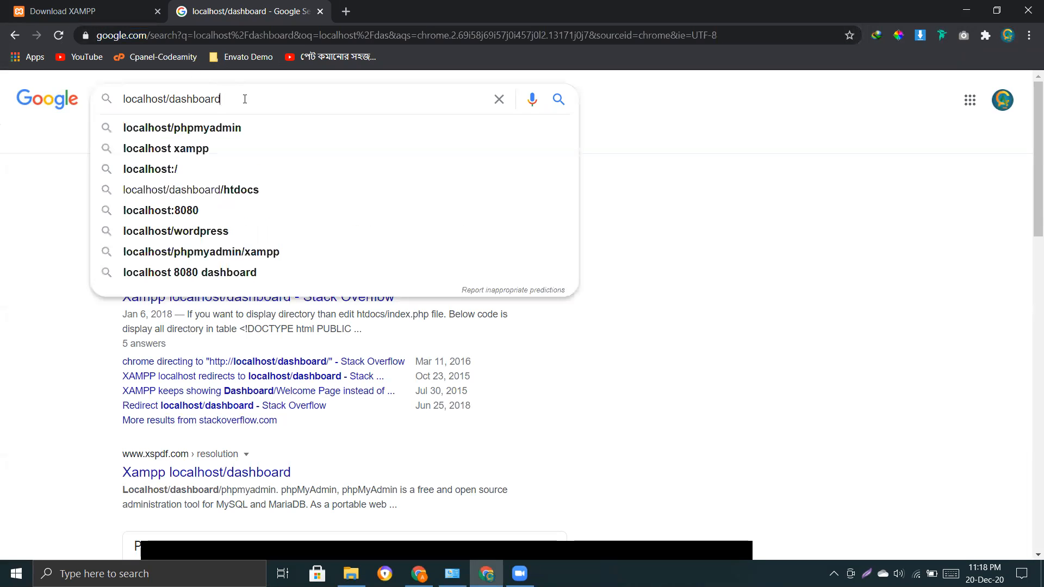
left_click(193, 38)
type("localhost")
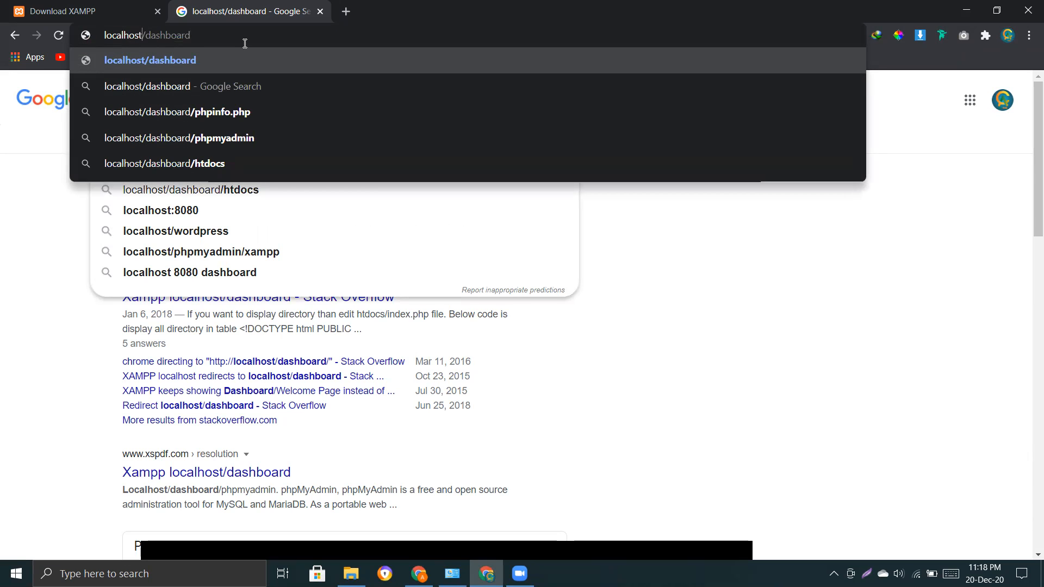
type(":")
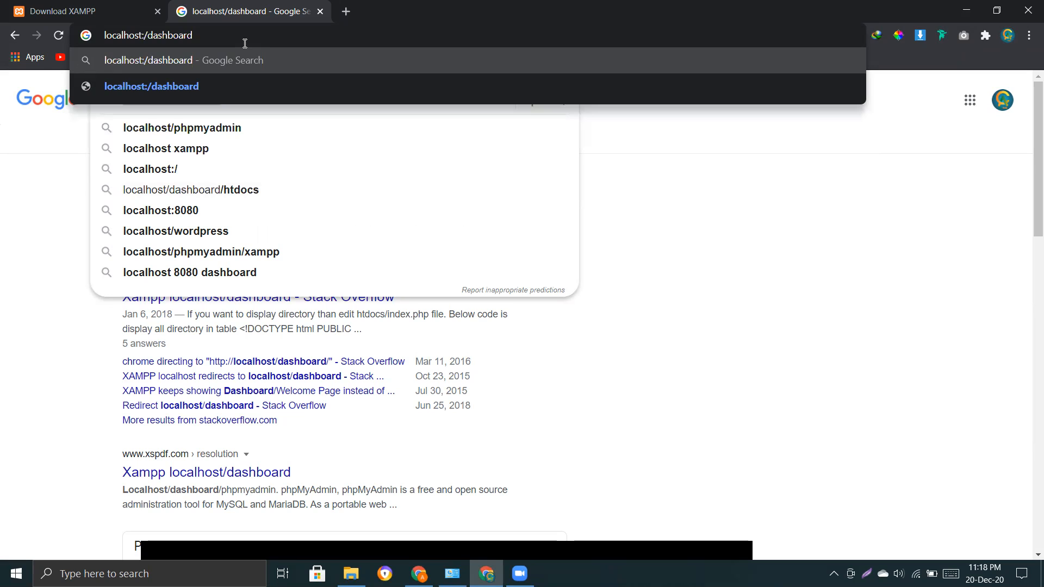
type("8")
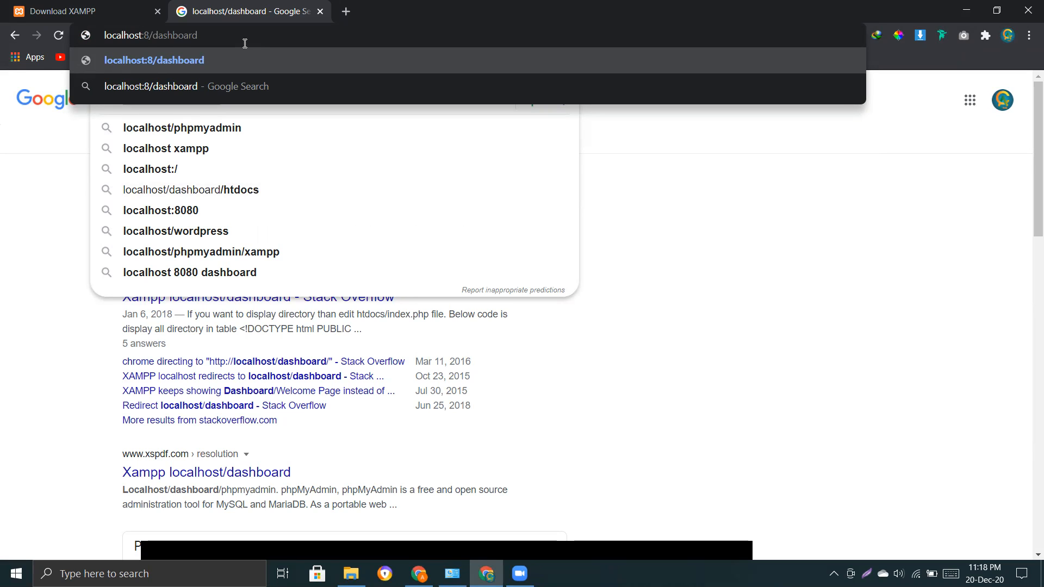
type("0")
key("Return")
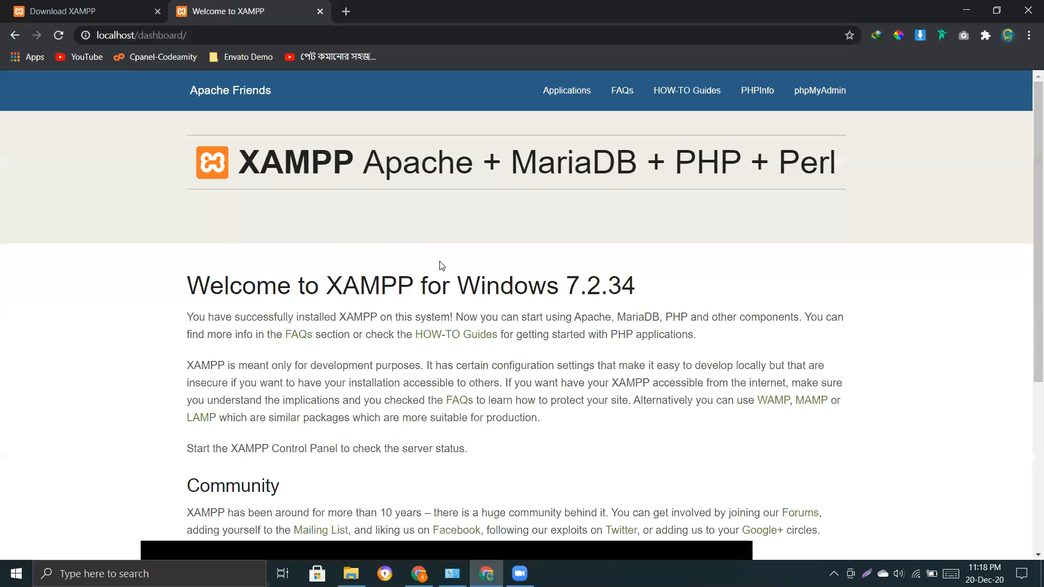
scroll(441, 267, "down", 3)
scroll(319, 210, "up", 3)
left_click(346, 11)
type("lo")
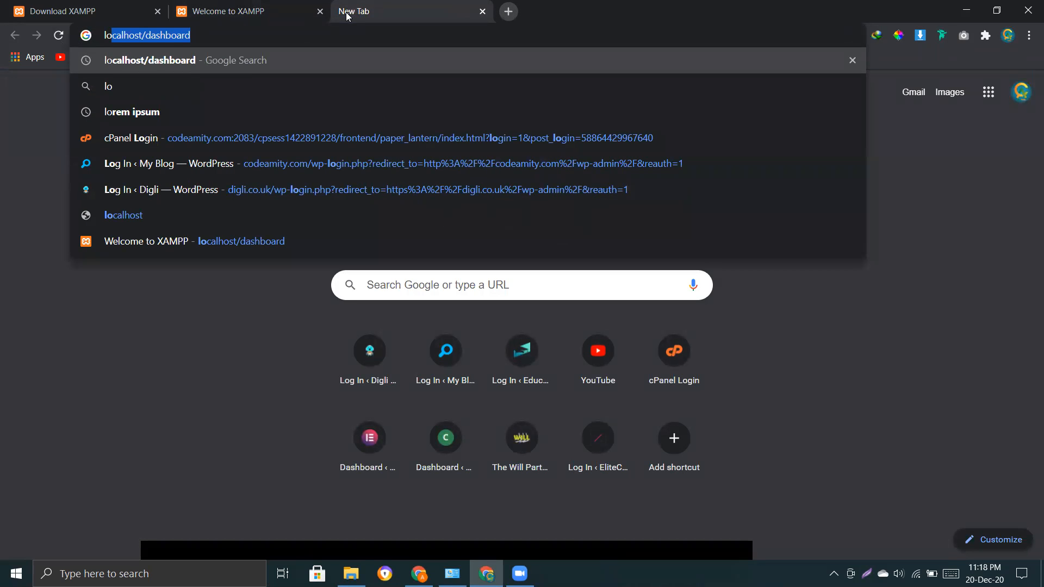
key("Right")
key("BackSpace")
key("BackSpace")
key("BackSpace")
key("BackSpace")
key("BackSpace")
key("BackSpace")
key("BackSpace")
key("BackSpace")
key("BackSpace")
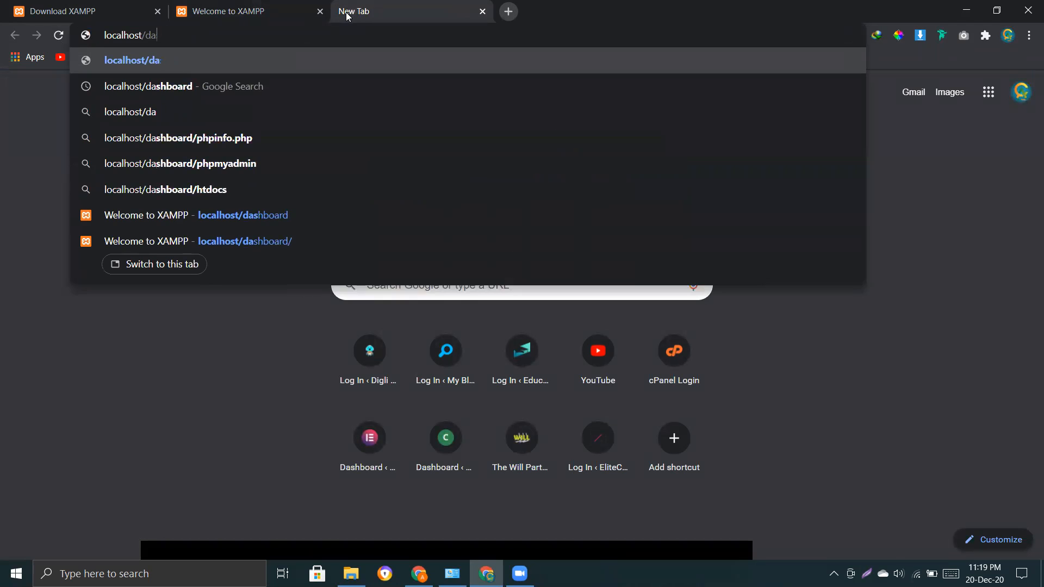
key("Return")
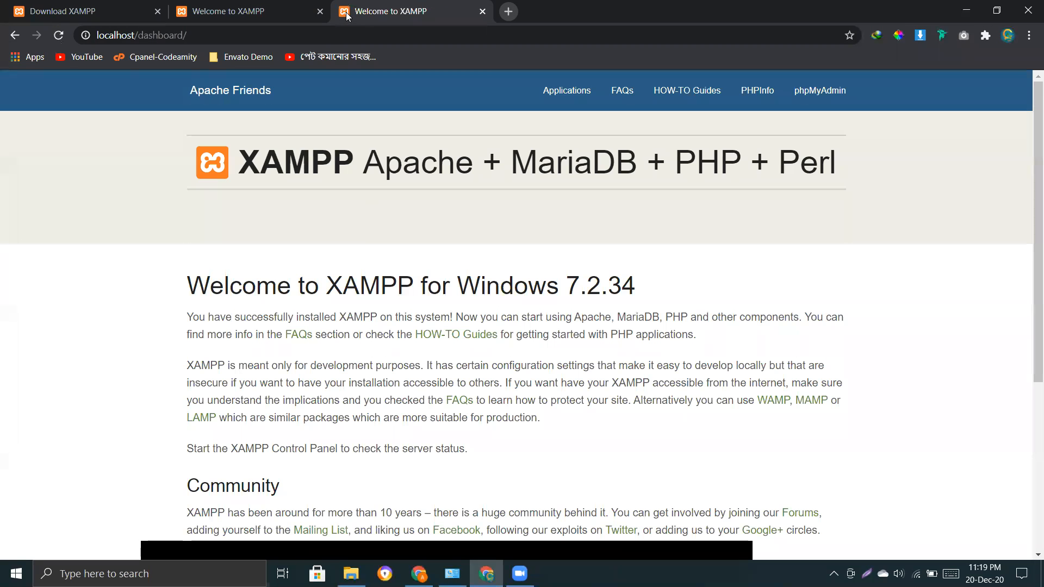
left_click(291, 26)
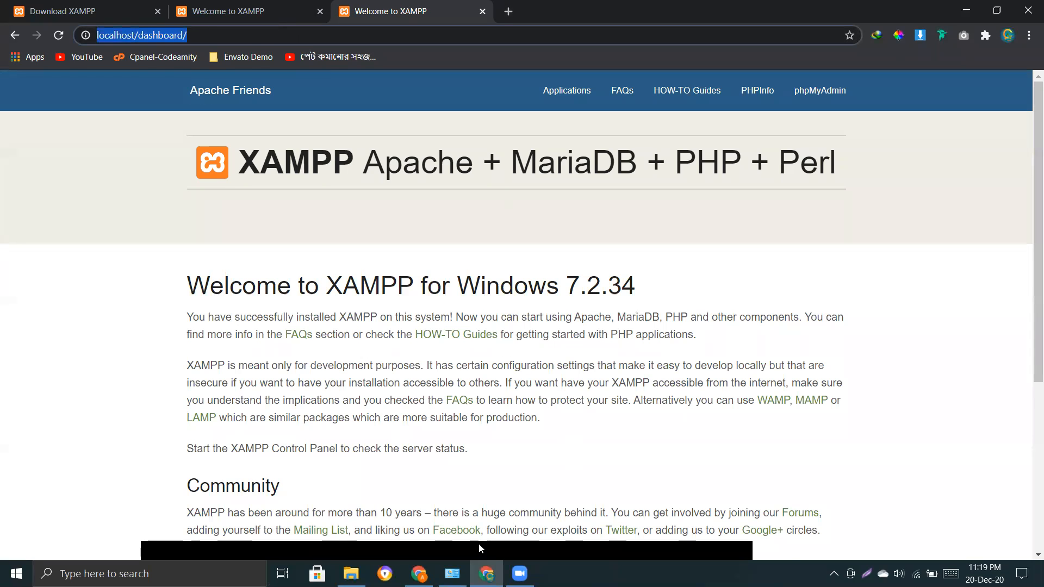
left_click(834, 574)
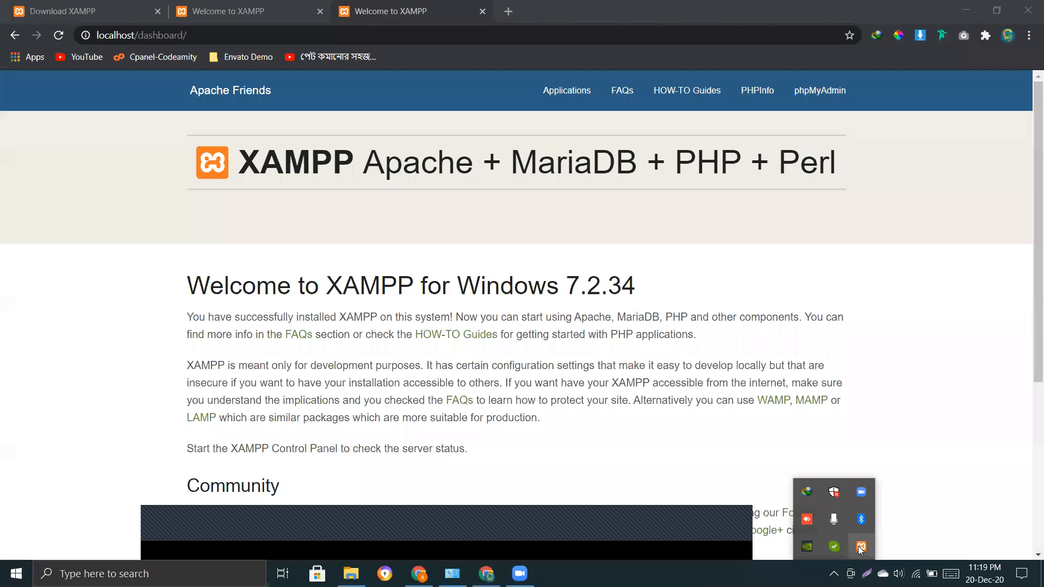
double_click(861, 548)
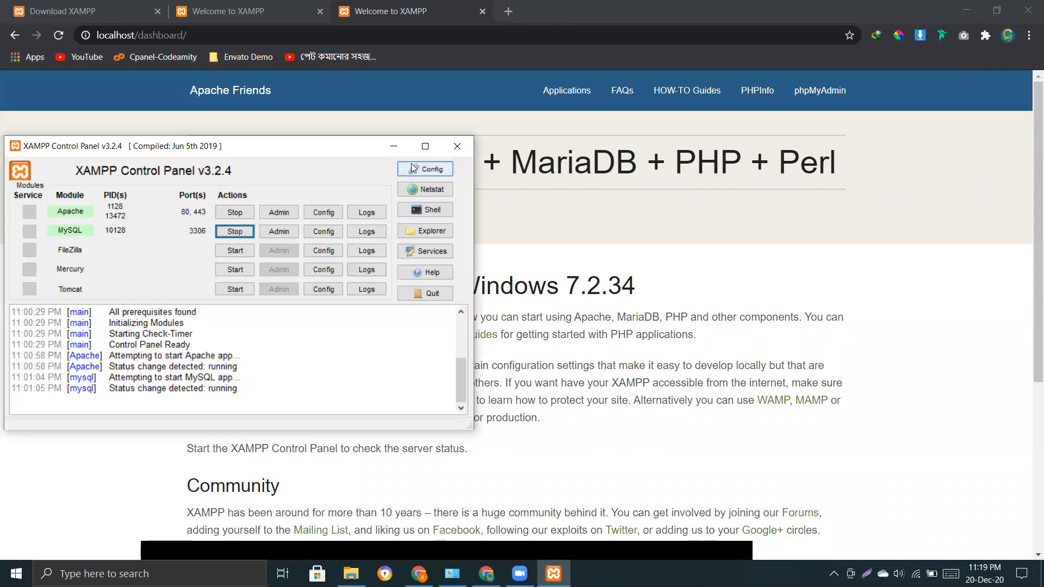
left_click(448, 151)
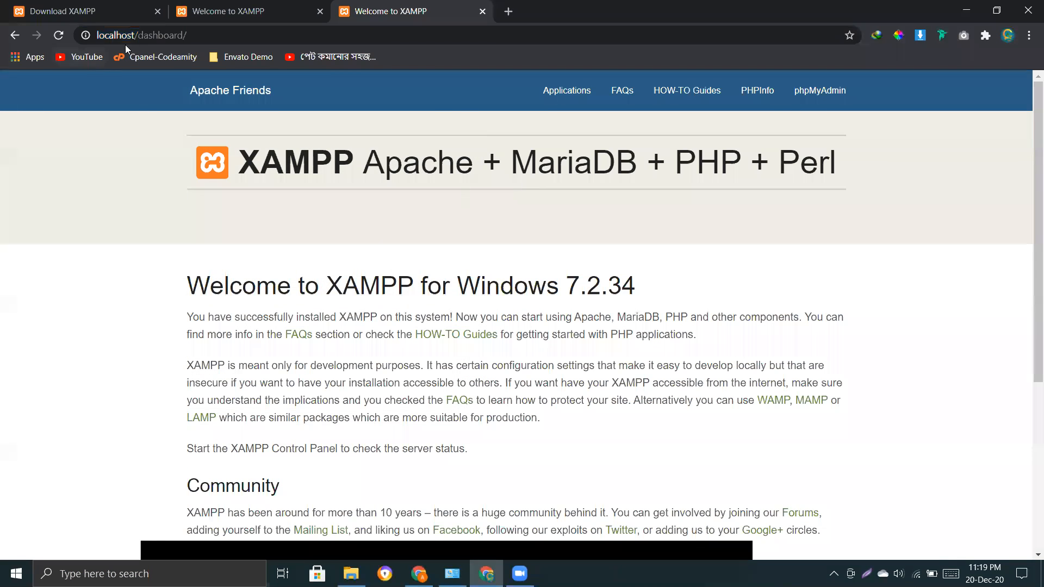
left_click_drag(134, 34, 298, 56)
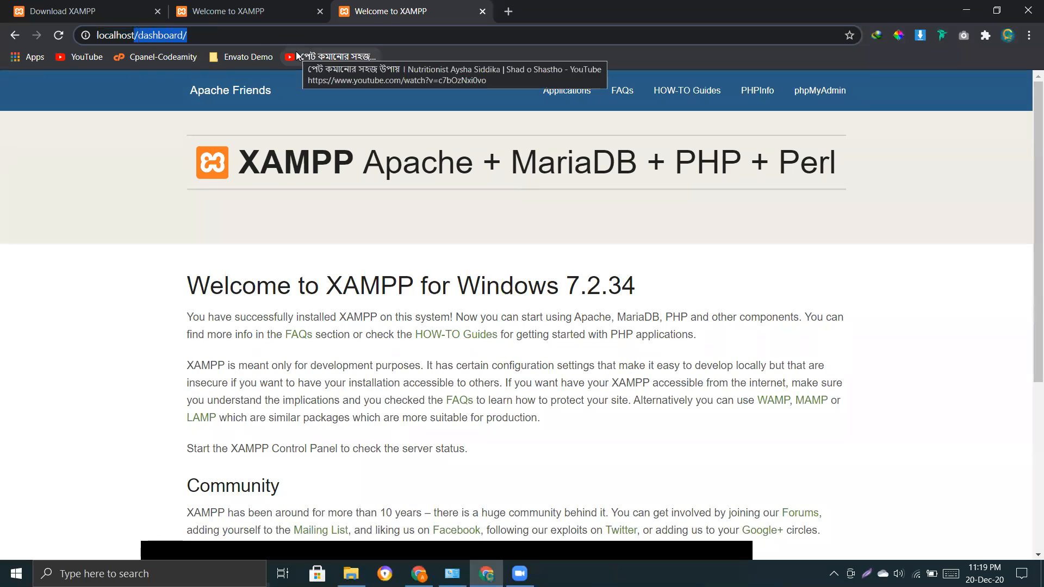
Change the address to localhost:80 and load the XAMPP welcome page.
key("BackSpace")
type(":")
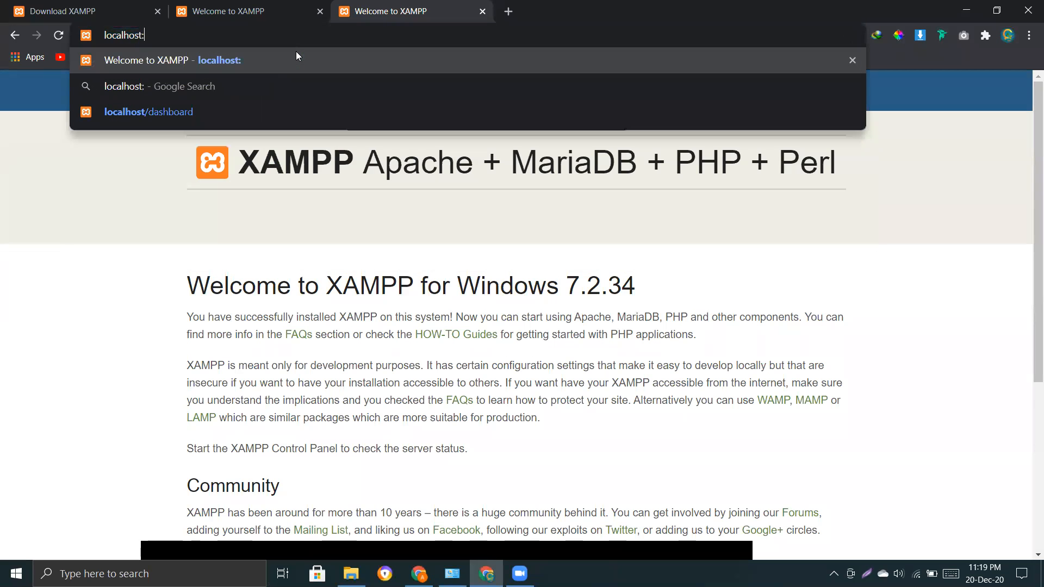
type("80")
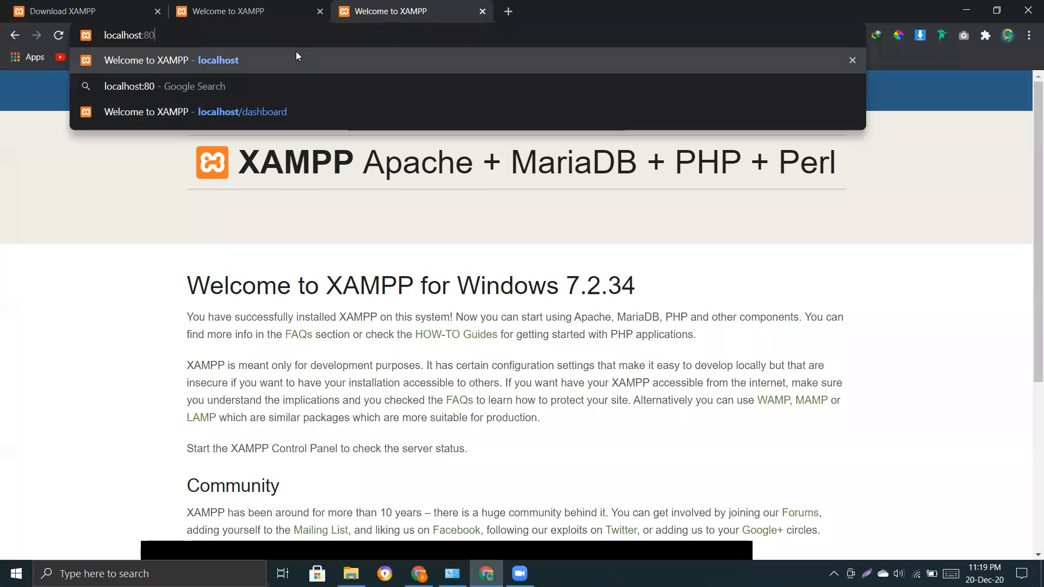
key("Return")
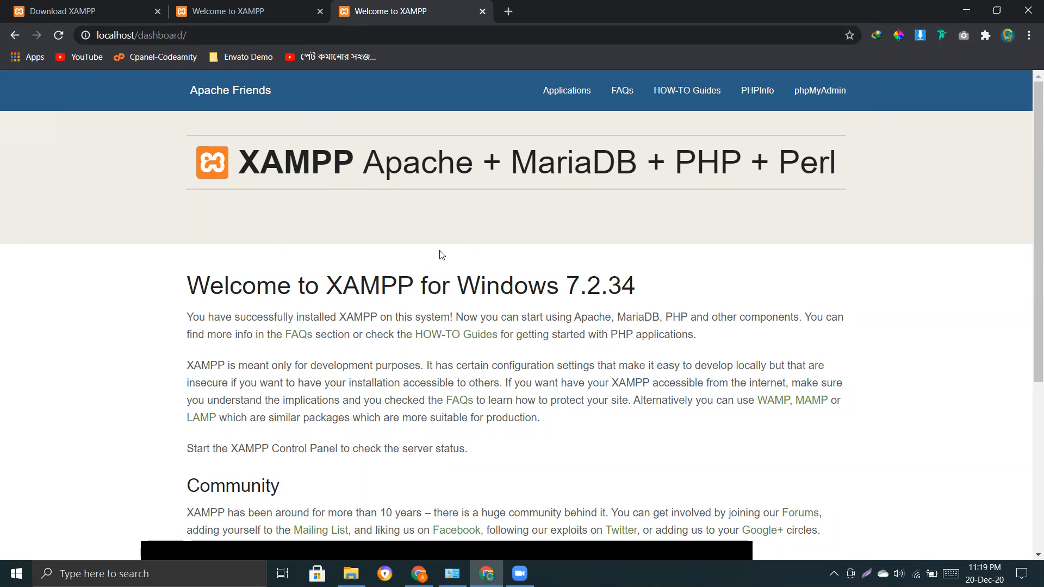
left_click_drag(240, 164, 882, 225)
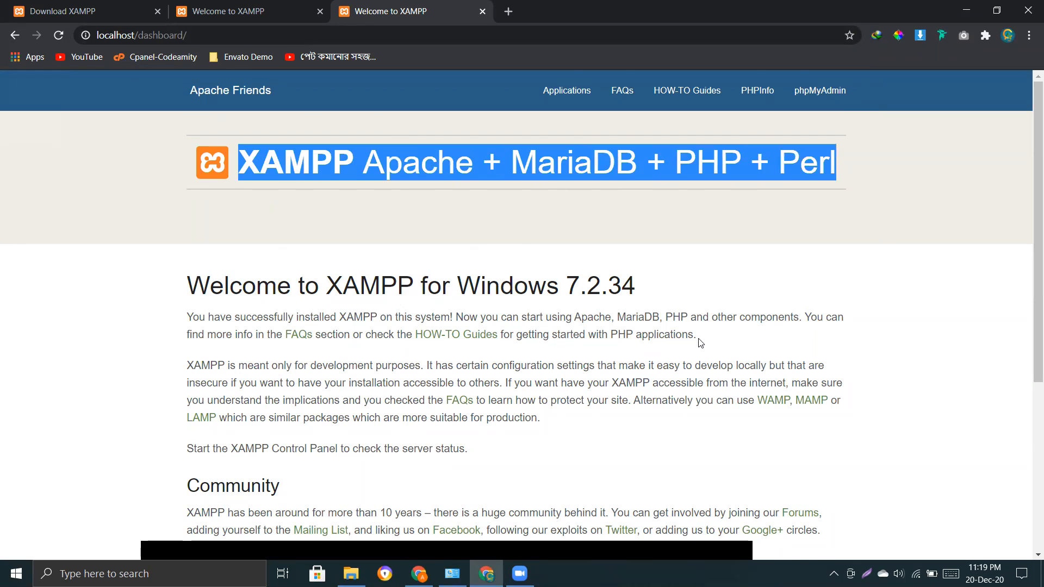
scroll(698, 341, "down", 5)
left_click_drag(1029, 529, 1030, 351)
left_click(947, 338)
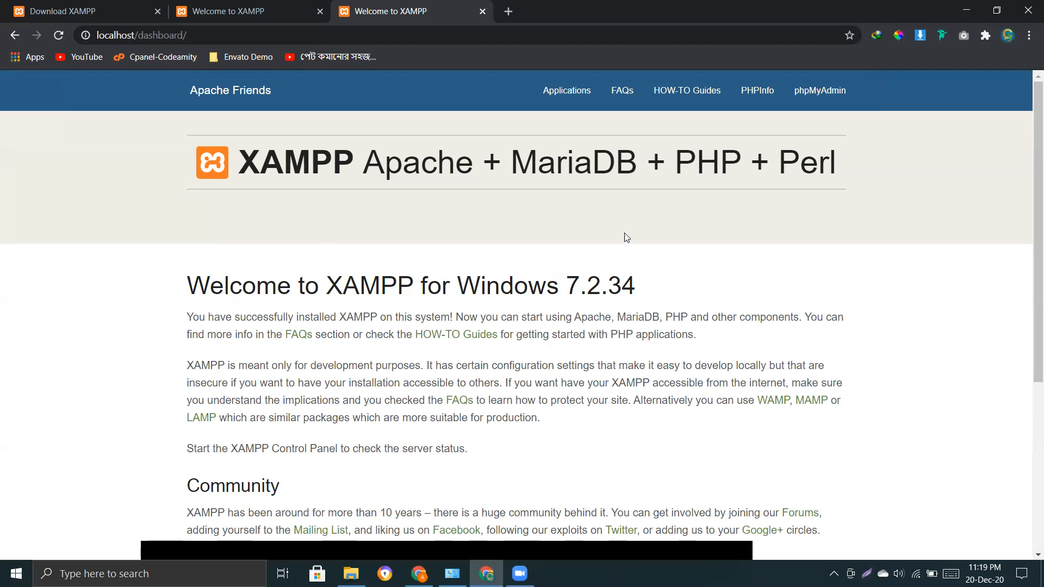
Switch between the Welcome to XAMPP tabs and close the Download XAMPP tab.
left_click(256, 6)
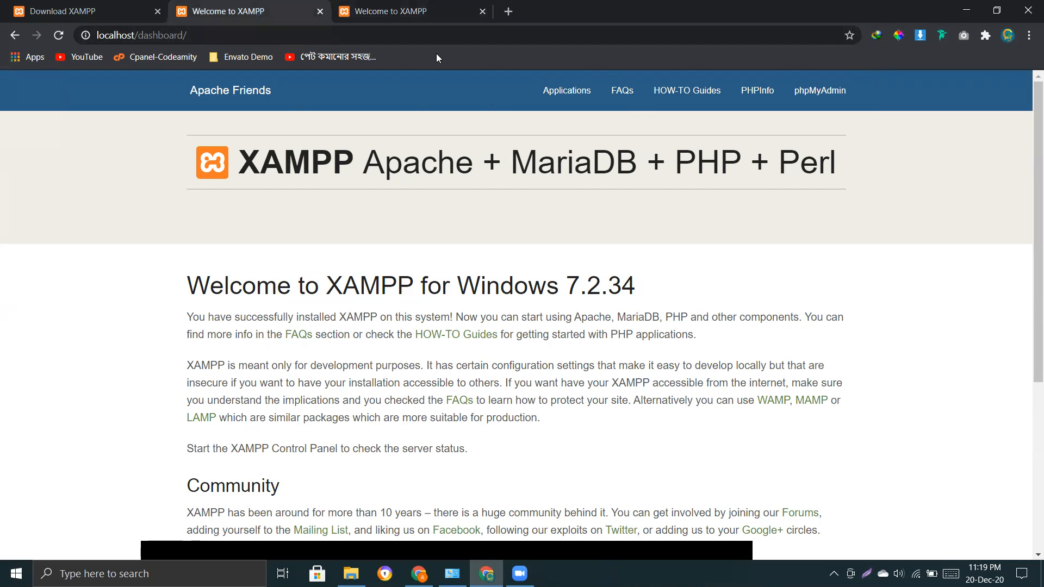
left_click(426, 9)
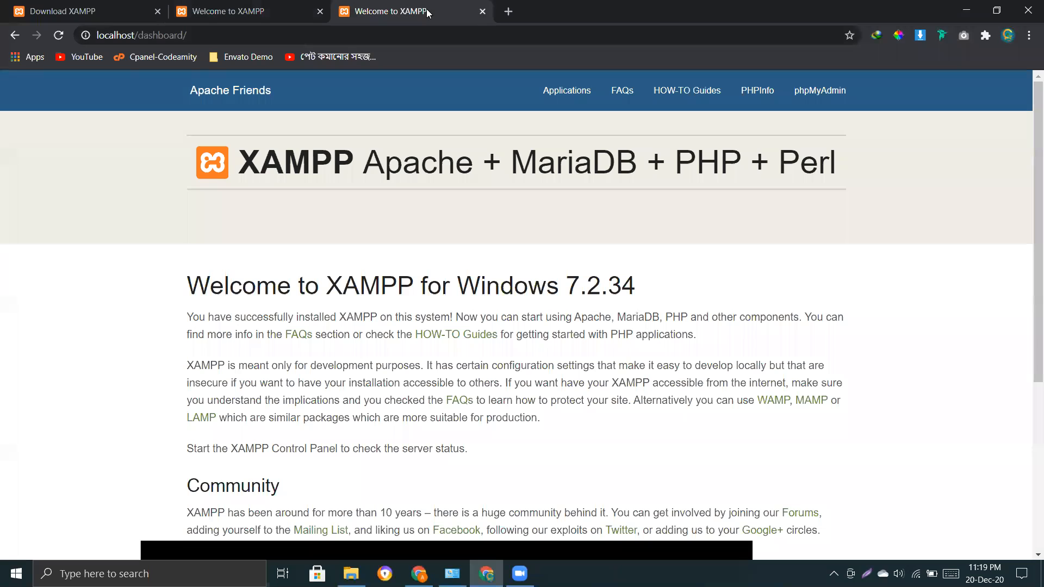
left_click(257, 8)
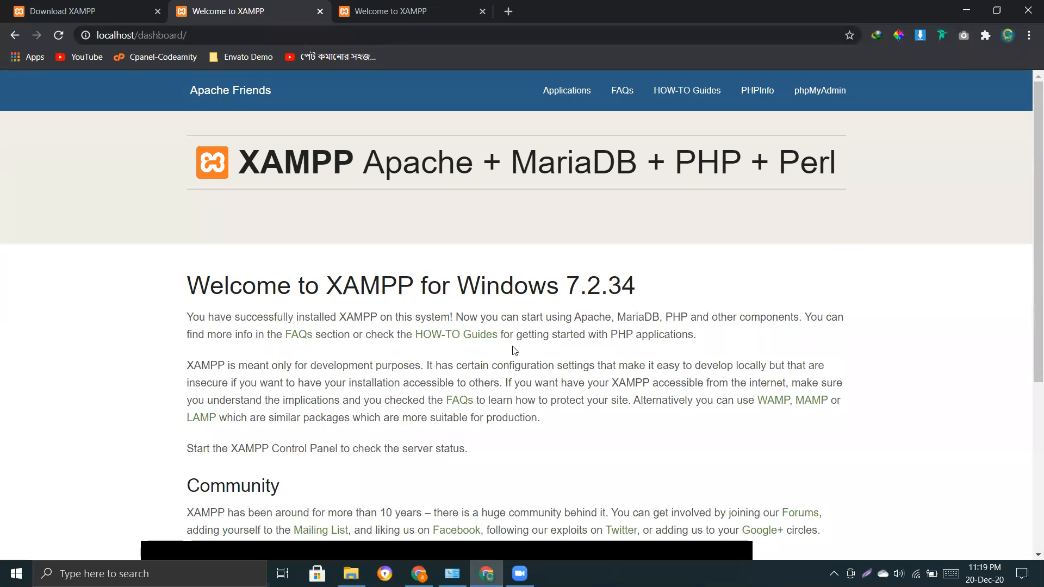
middle_click(108, 12)
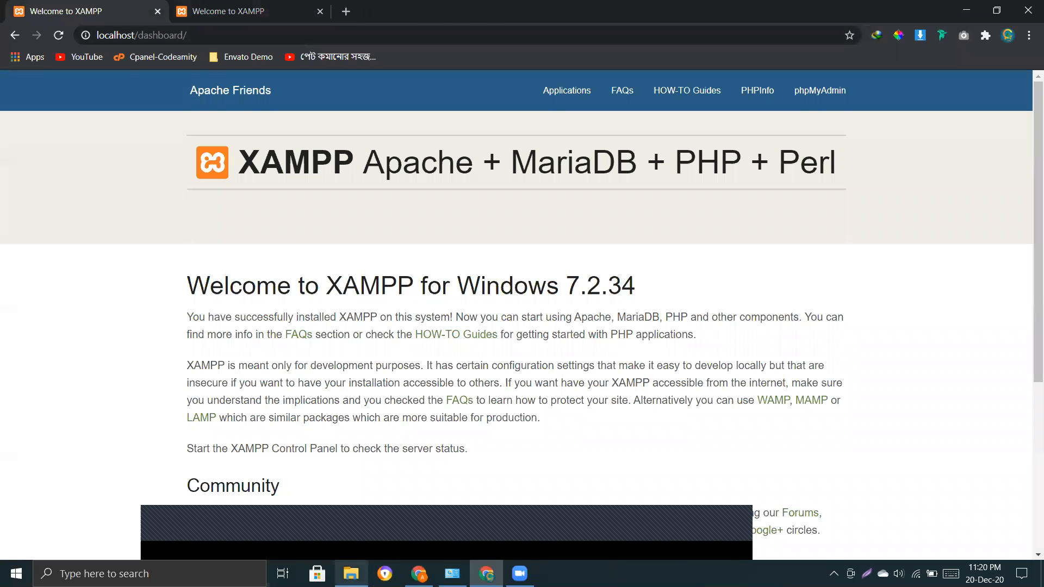
left_click(351, 574)
Confirm the WordPress files sit in htdocs\batch3\first, then return to Chrome's address bar.
key("BackSpace")
key("BackSpace")
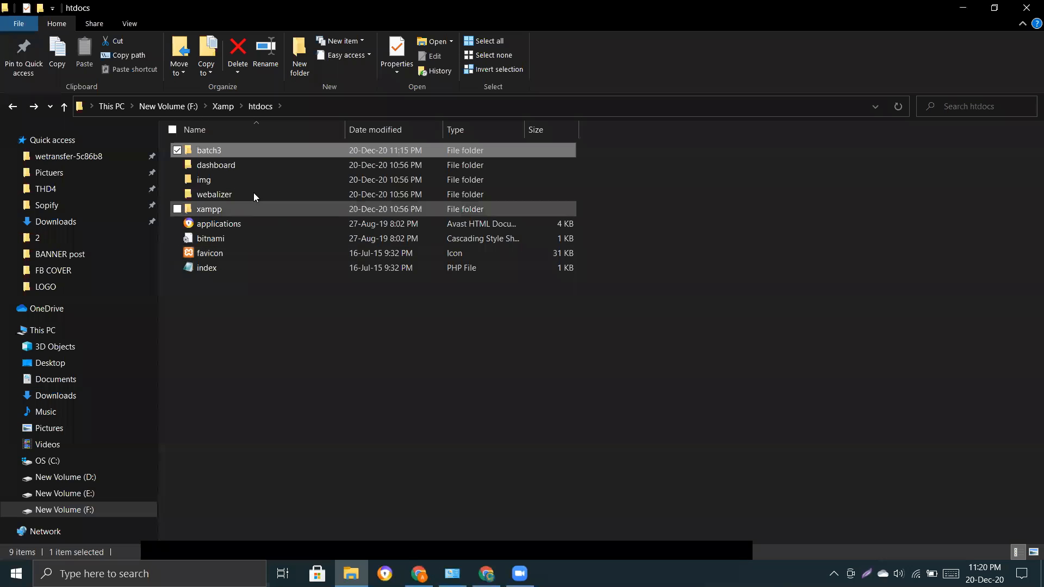
double_click(205, 149)
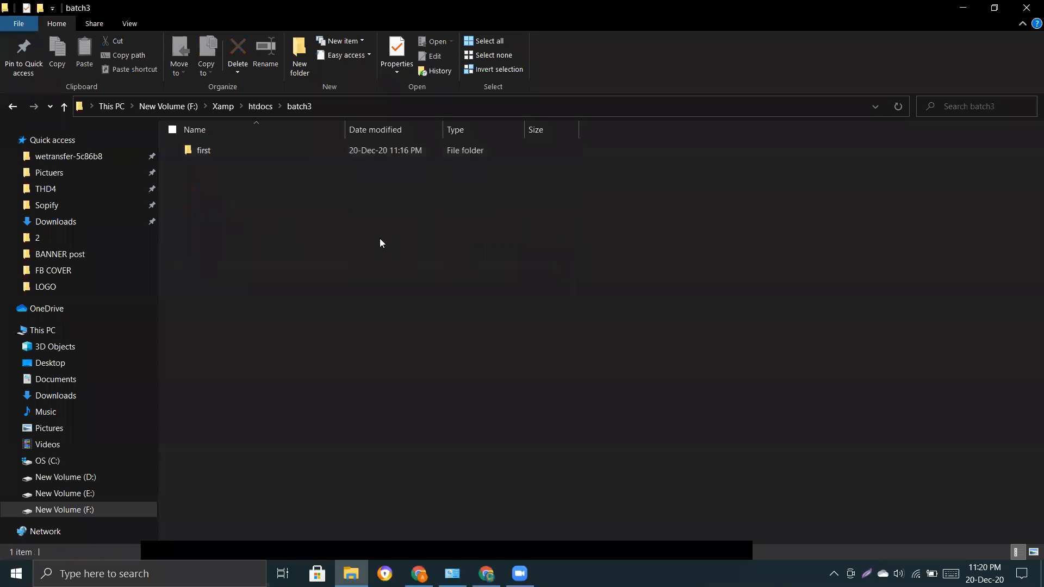
double_click(211, 150)
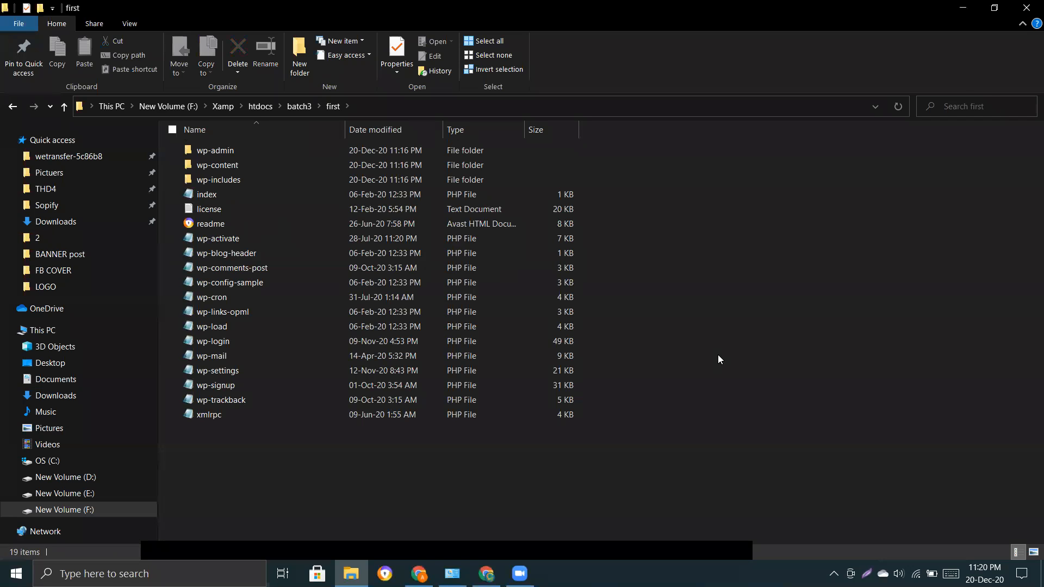
key("BackSpace")
key("BackSpace")
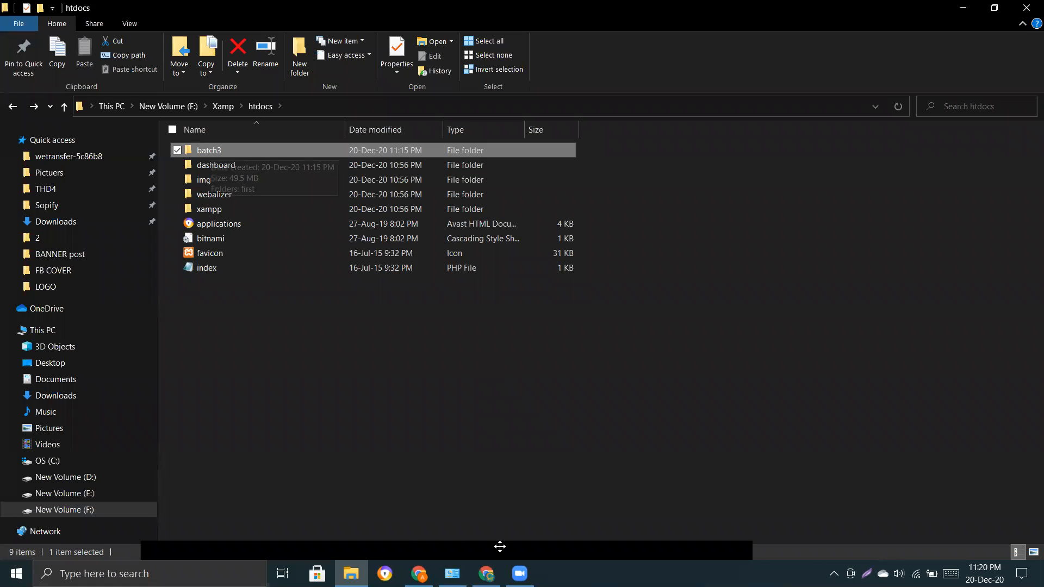
left_click(186, 34)
left_click(187, 34)
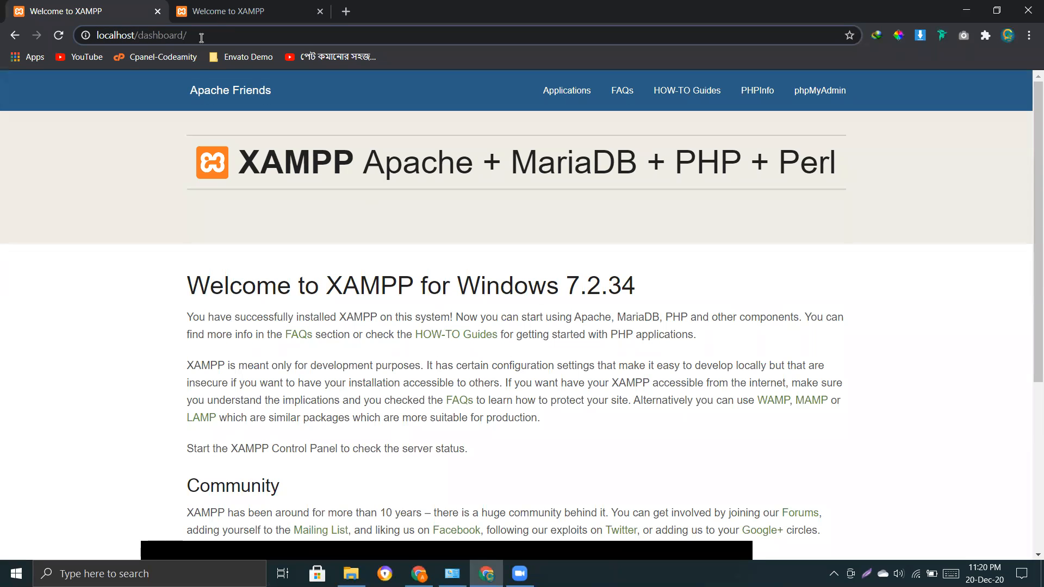
Replace dashboard/ with batch3 so the address reads localhost/batch3.
left_click_drag(139, 35, 215, 35)
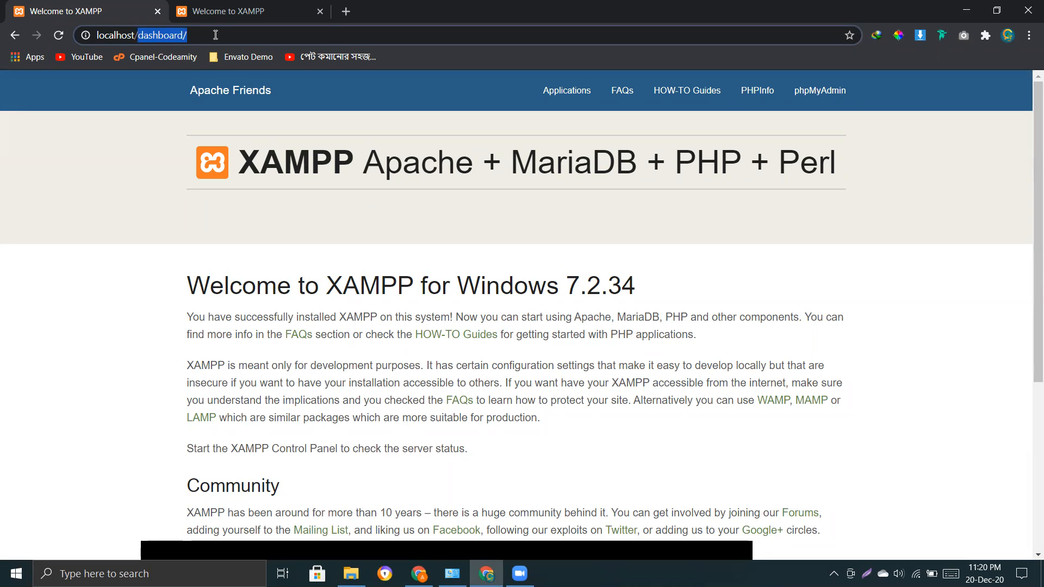
key("BackSpace")
type("b")
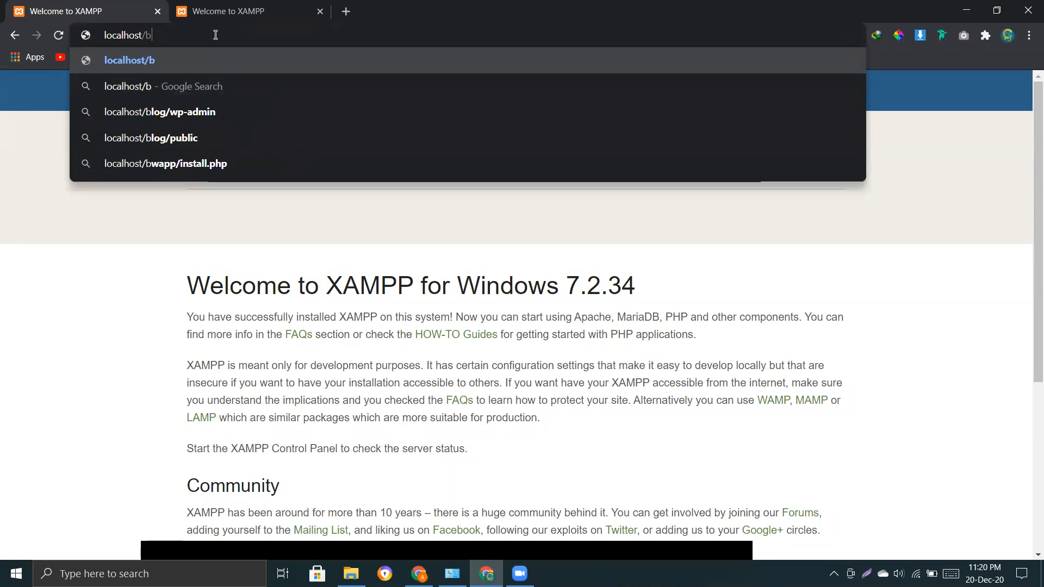
type("atch3")
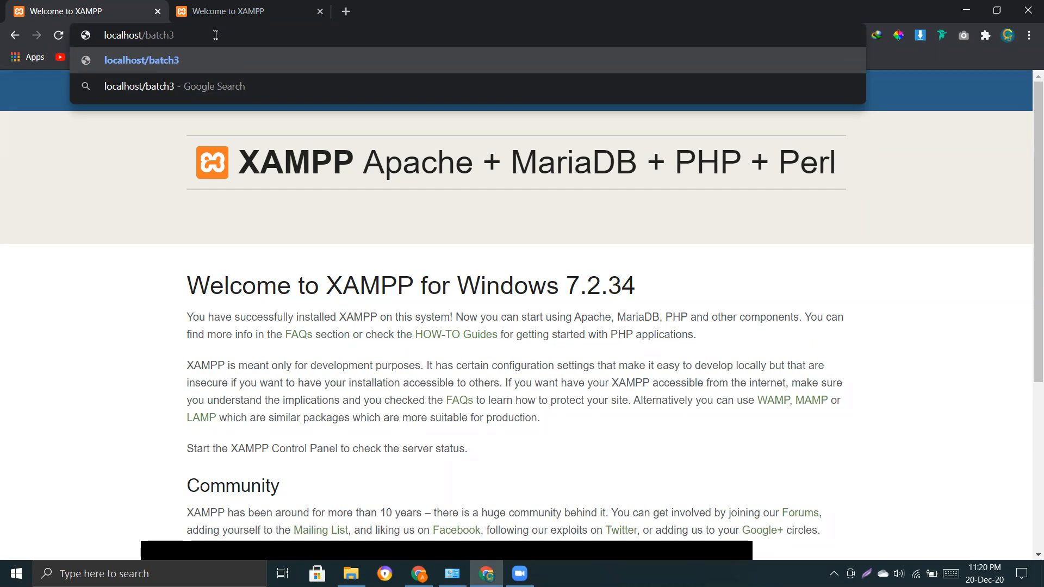
left_click(351, 574)
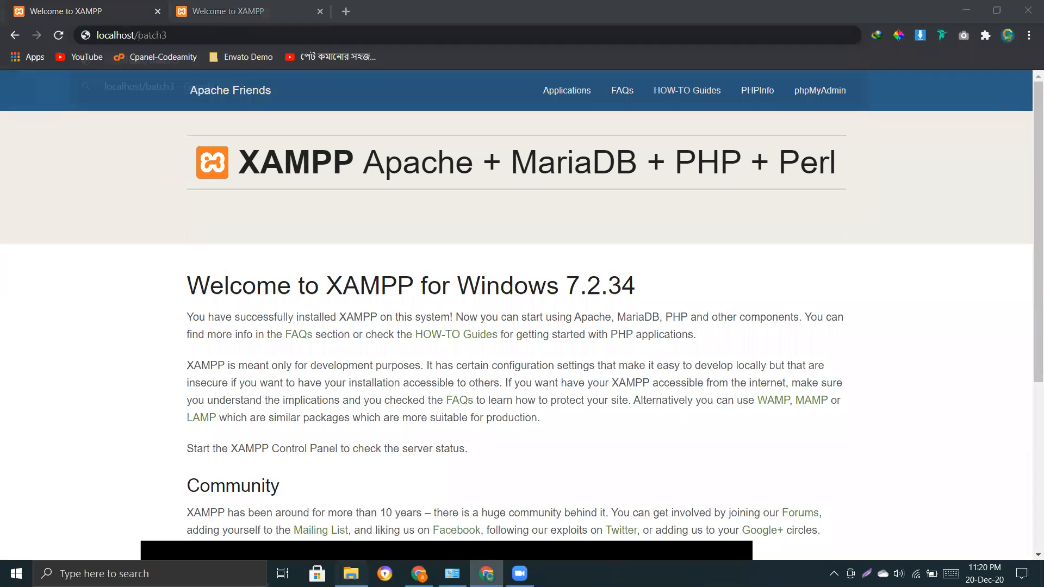
left_click(440, 408)
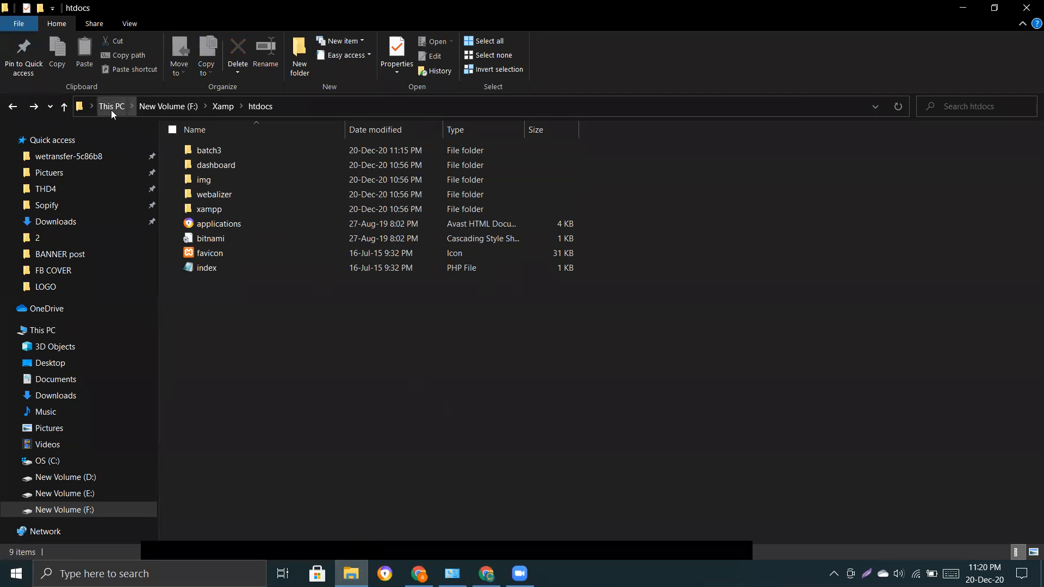
Close File Explorer and reopen F:\Xamp\htdocs in a new window by pasting its path.
left_click(290, 107)
key("ctrl+c")
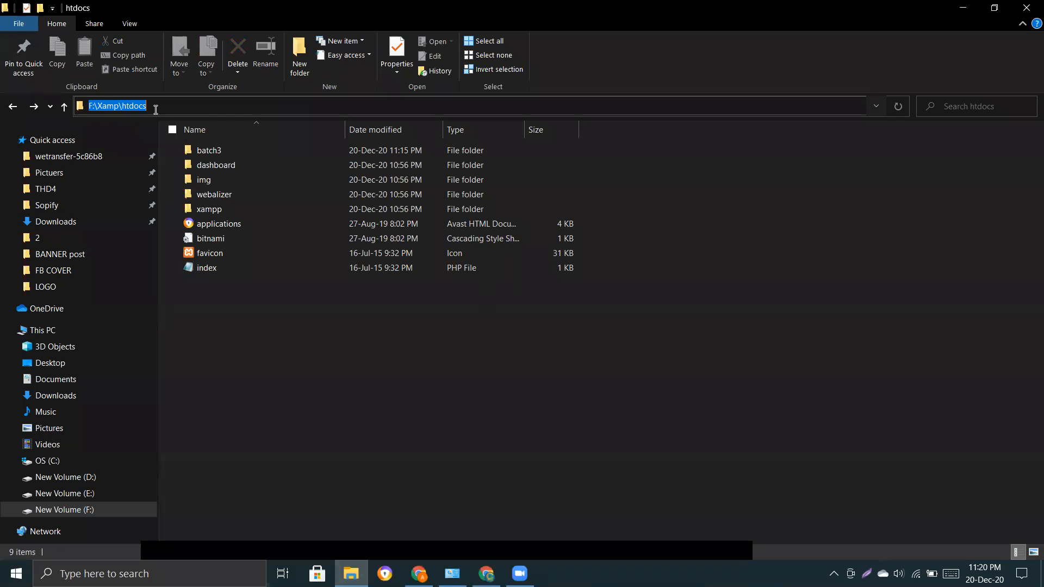
left_click(620, 444)
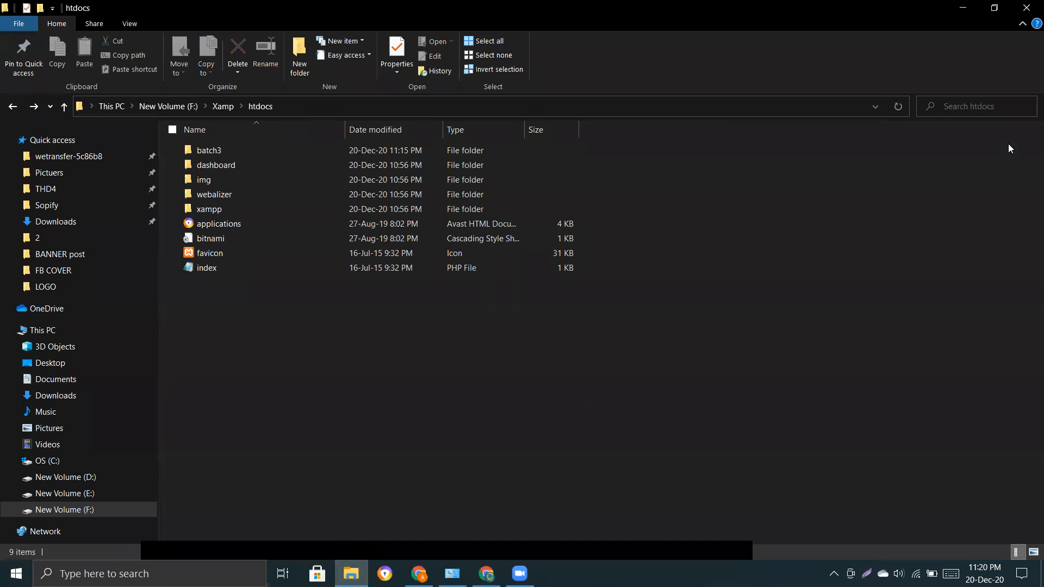
left_click(1025, 15)
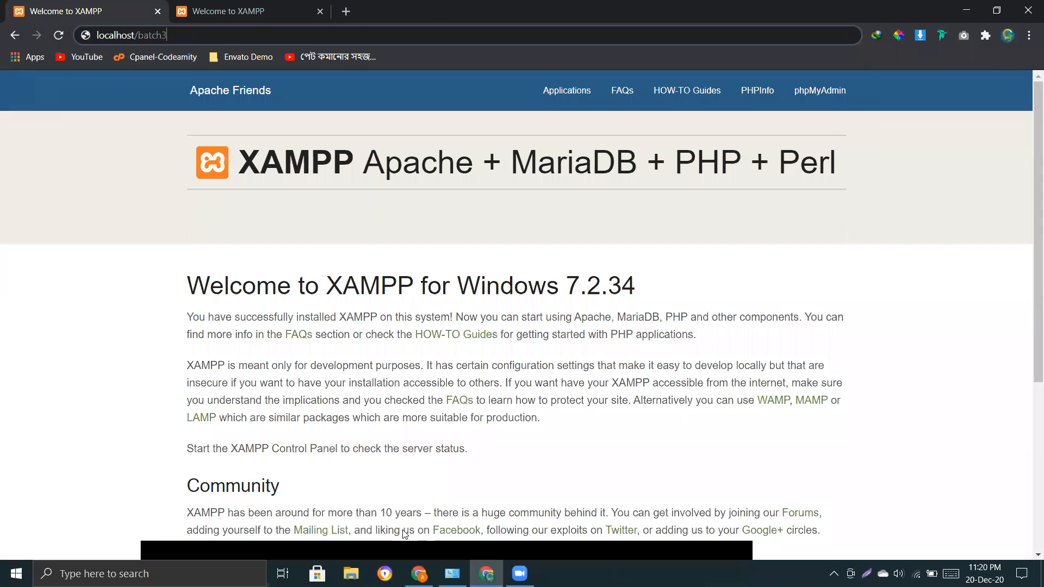
key("super+e")
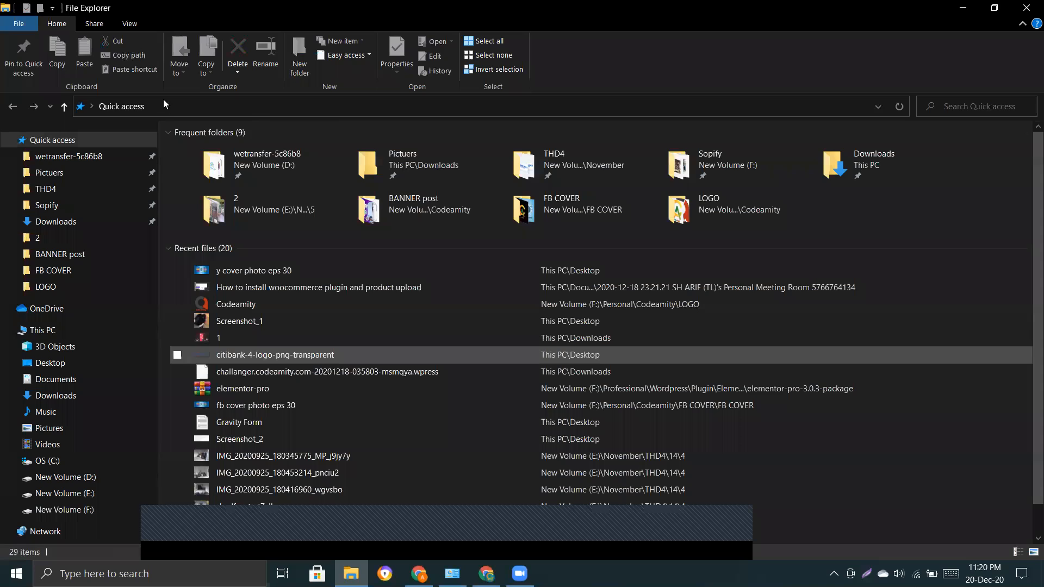
left_click(158, 107)
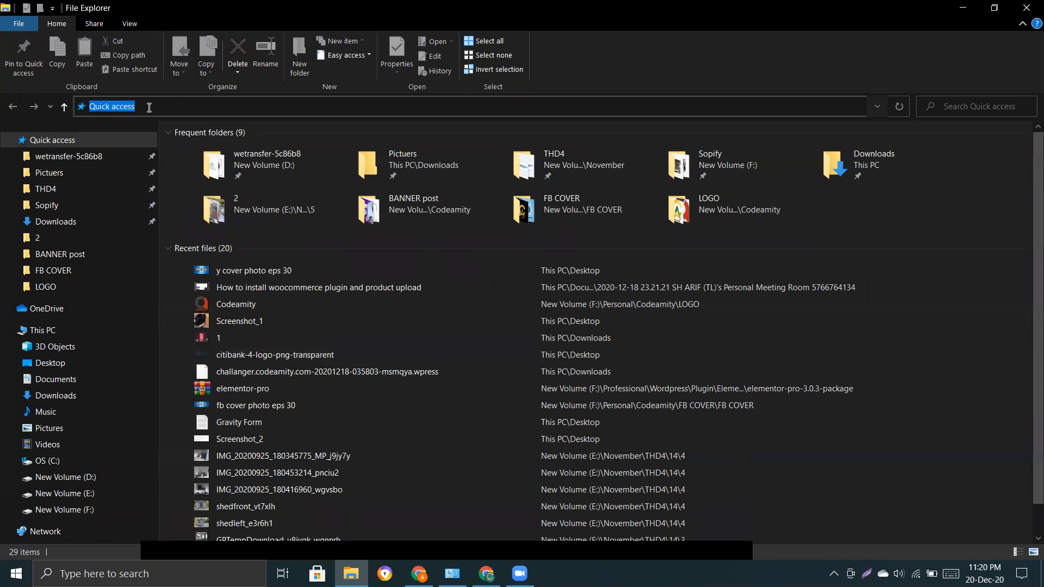
key("ctrl+v")
key("Return")
left_click_drag(221, 289, 324, 432)
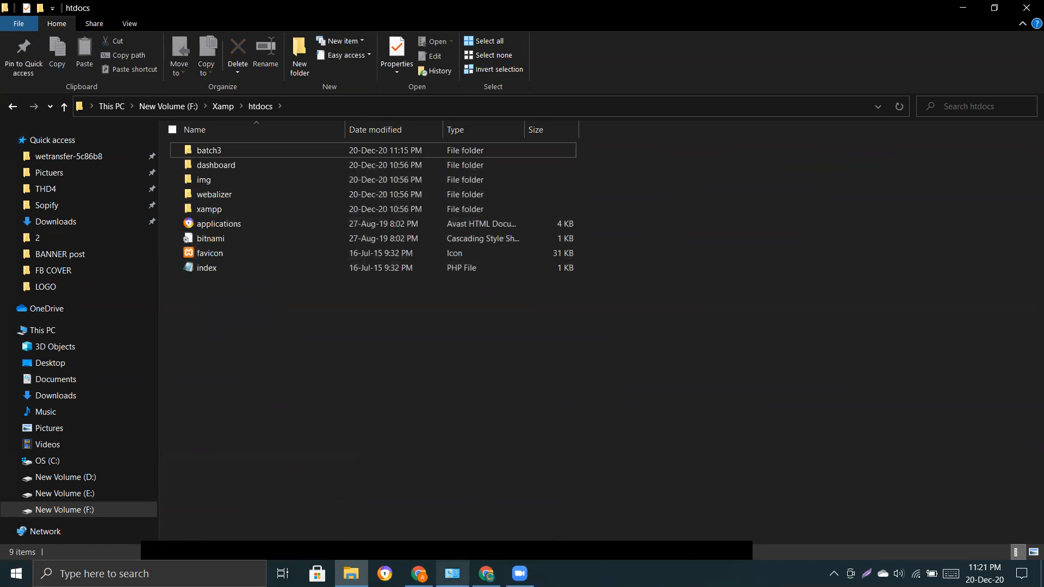
left_click(419, 574)
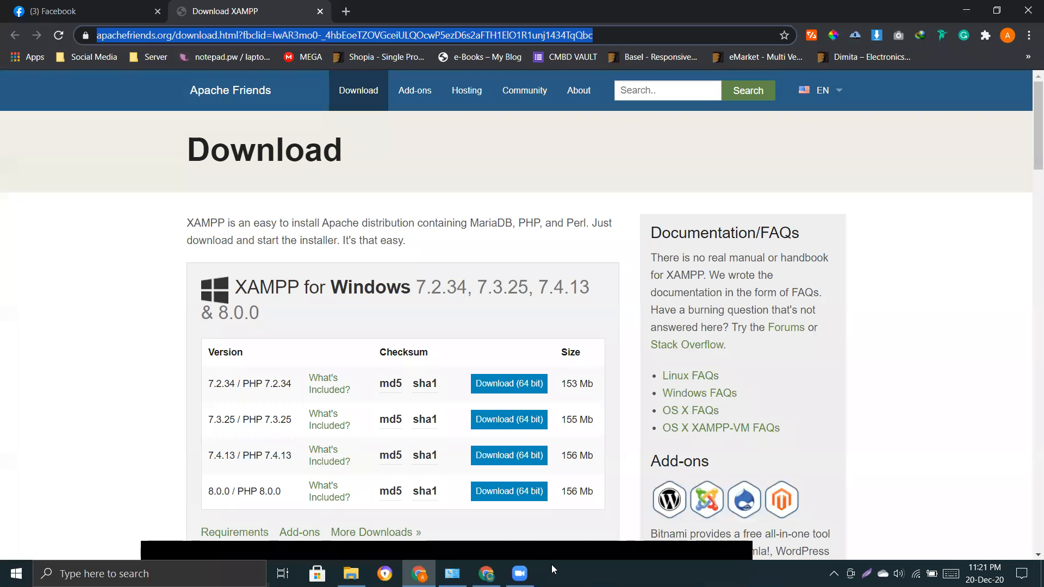
Type the address arif.com in the browser window.
left_click(486, 572)
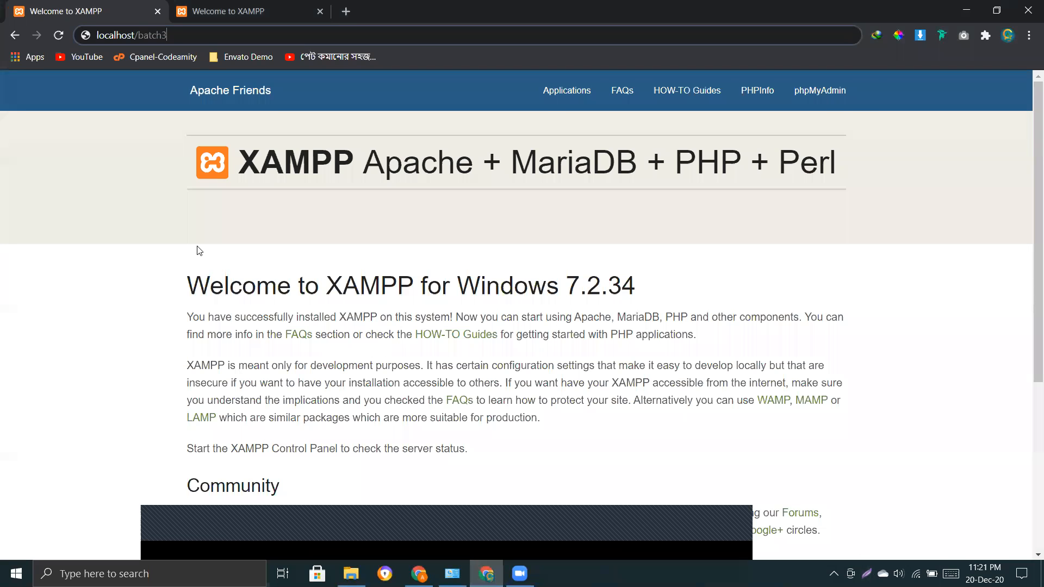
key("alt+Tab")
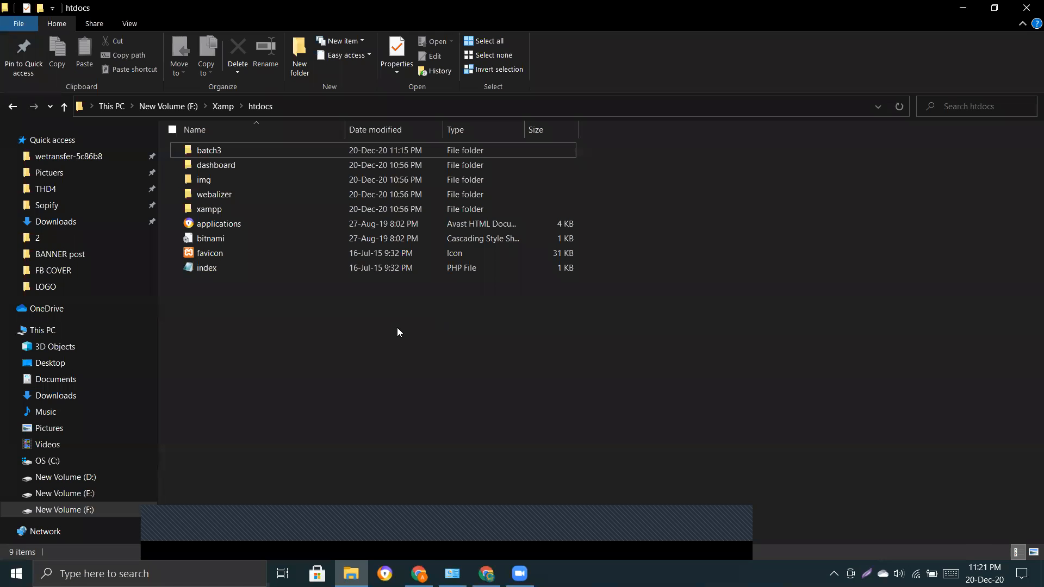
type("arift")
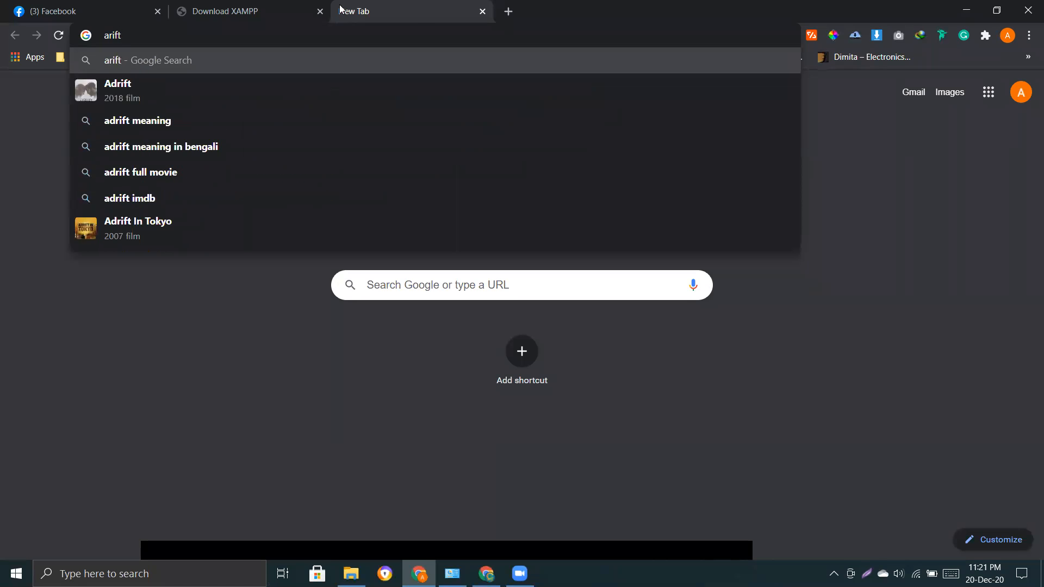
key("BackSpace")
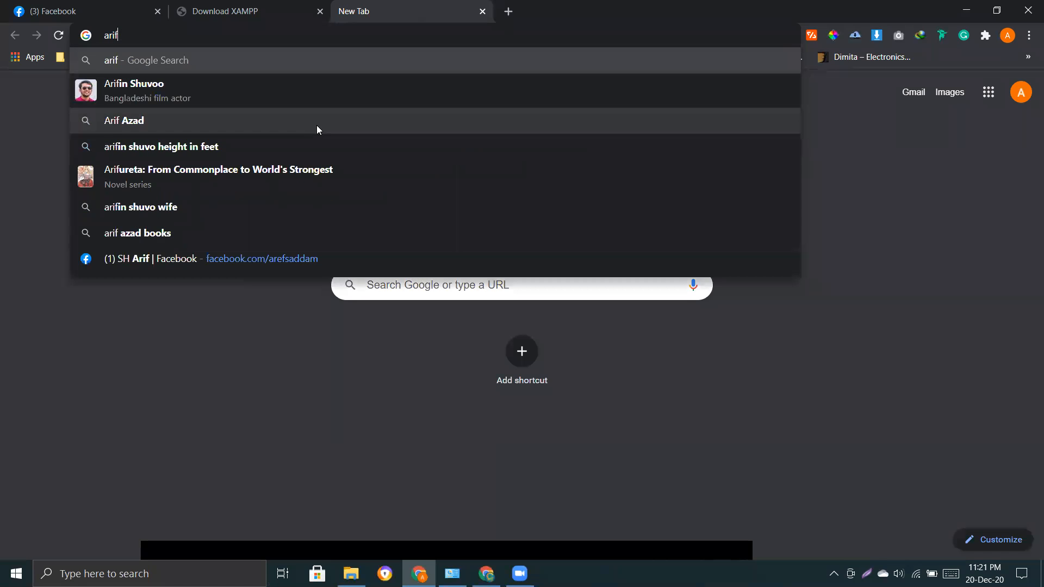
type(".com")
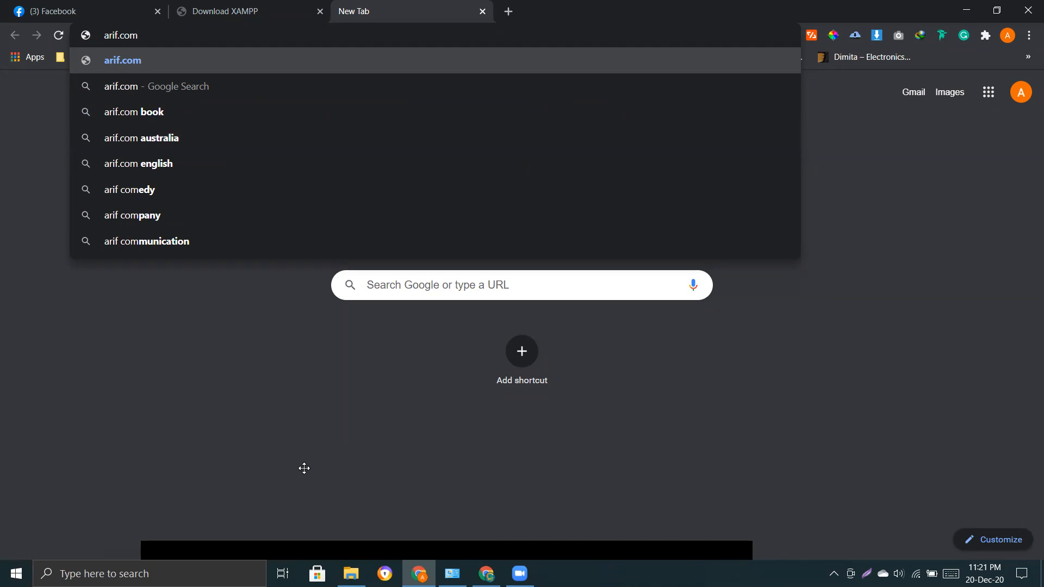
key("alt+Tab")
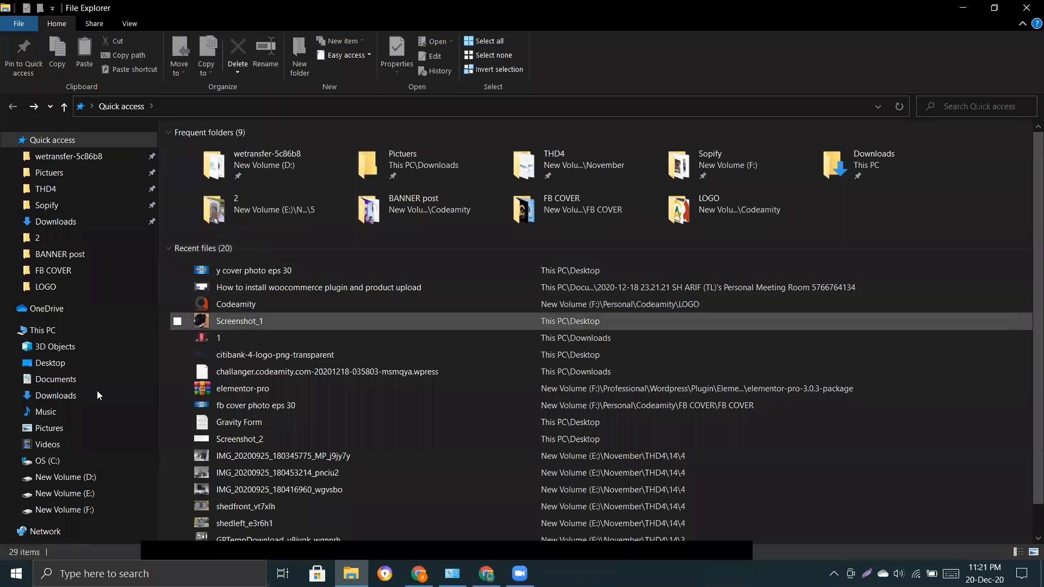
Move the dashboard folder from F:\Xamp\htdocs into batch3.
left_click(76, 511)
double_click(209, 284)
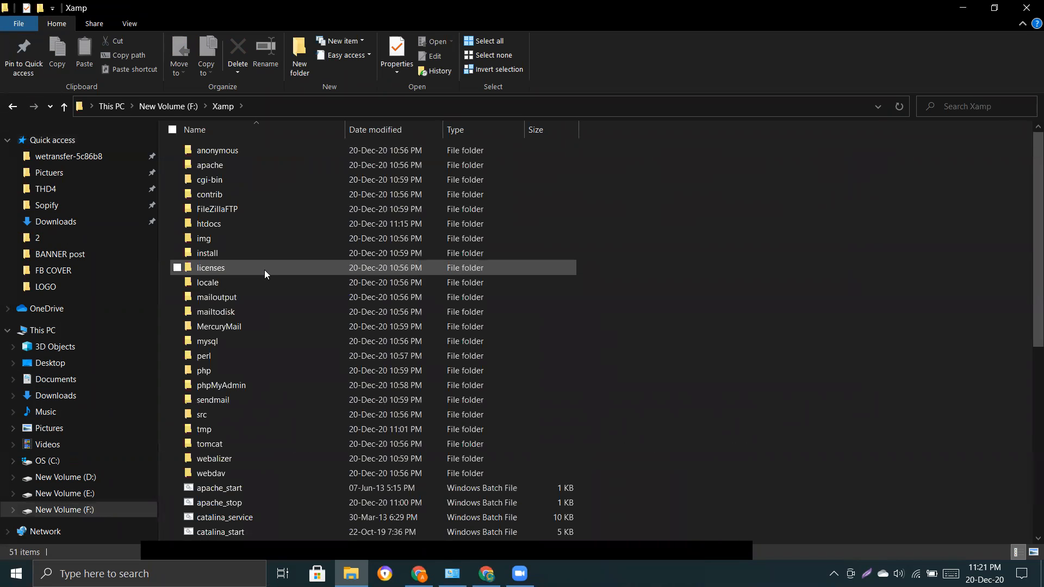
double_click(213, 228)
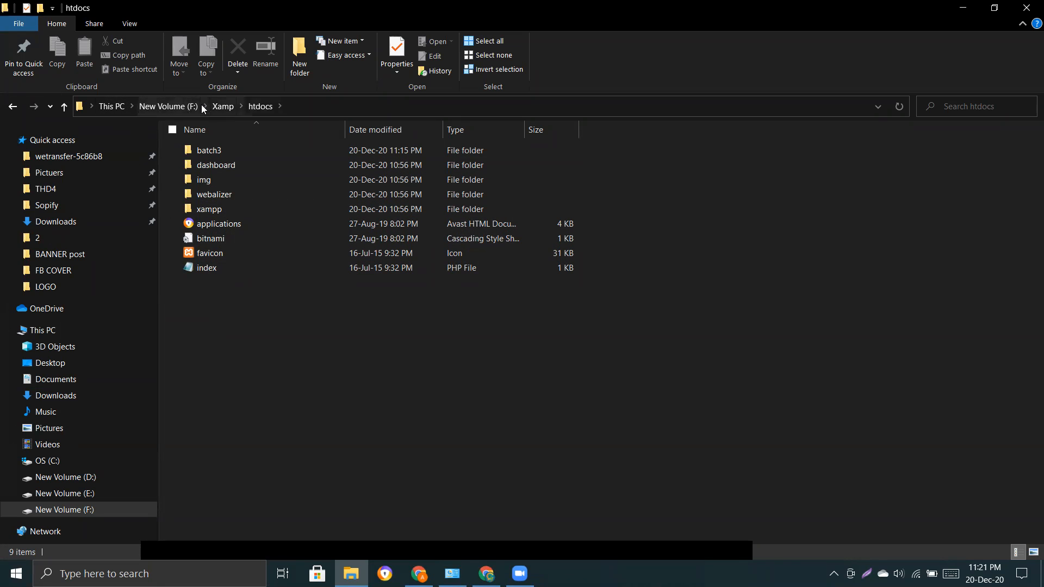
left_click_drag(302, 343, 215, 208)
left_click_drag(214, 166, 214, 152)
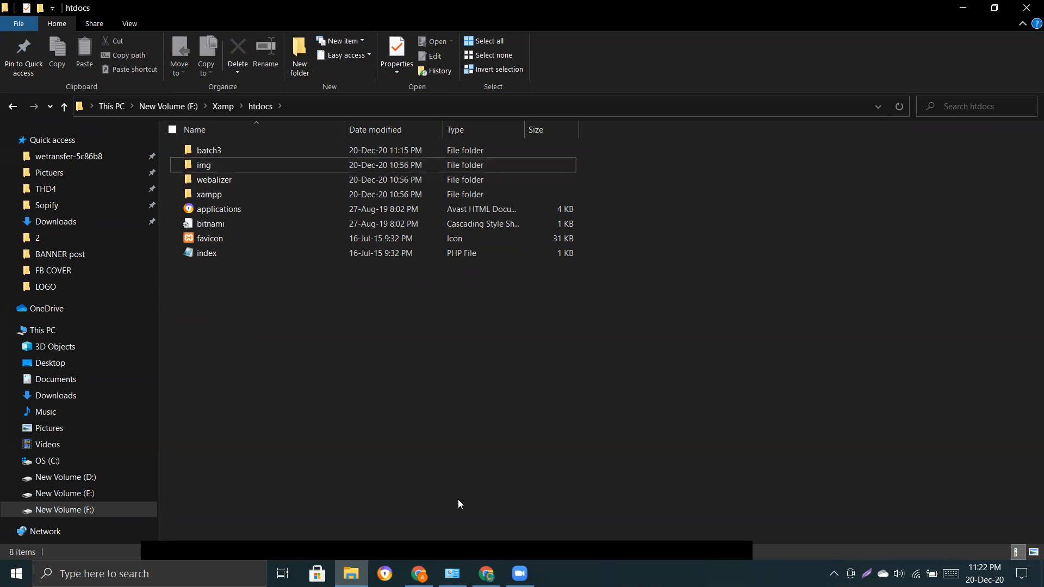
key("alt+Tab")
key("ctrl+shift+Tab")
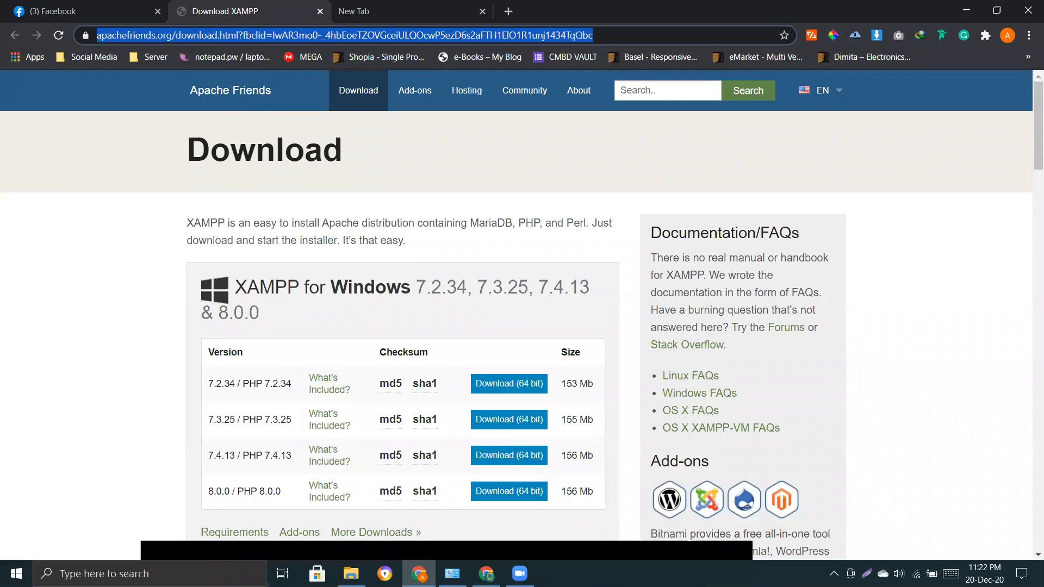
Load localhost/batch3 in Chrome to list the dashboard/ and first/ folders.
key("alt+Tab")
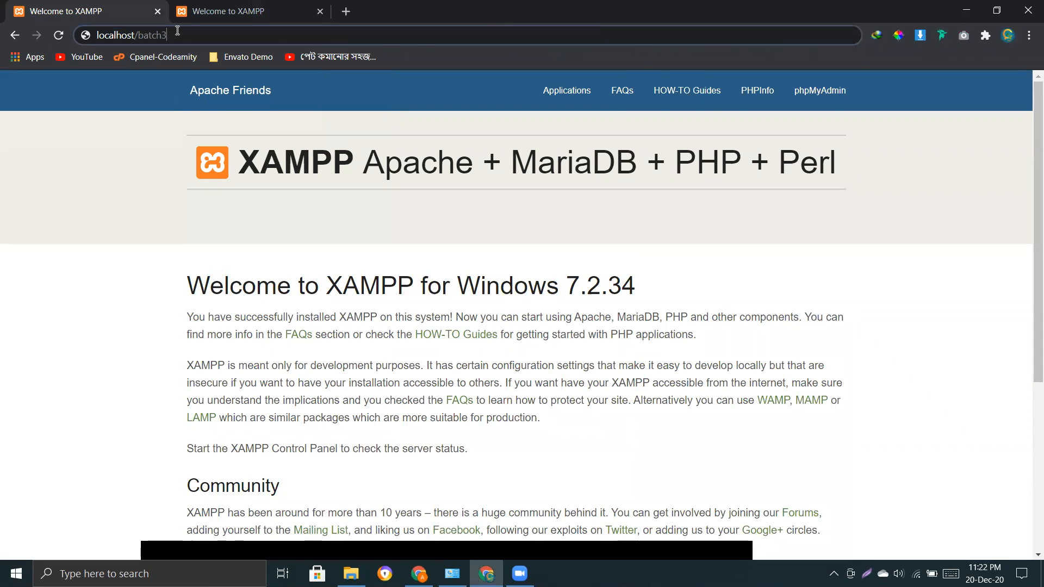
key("Return")
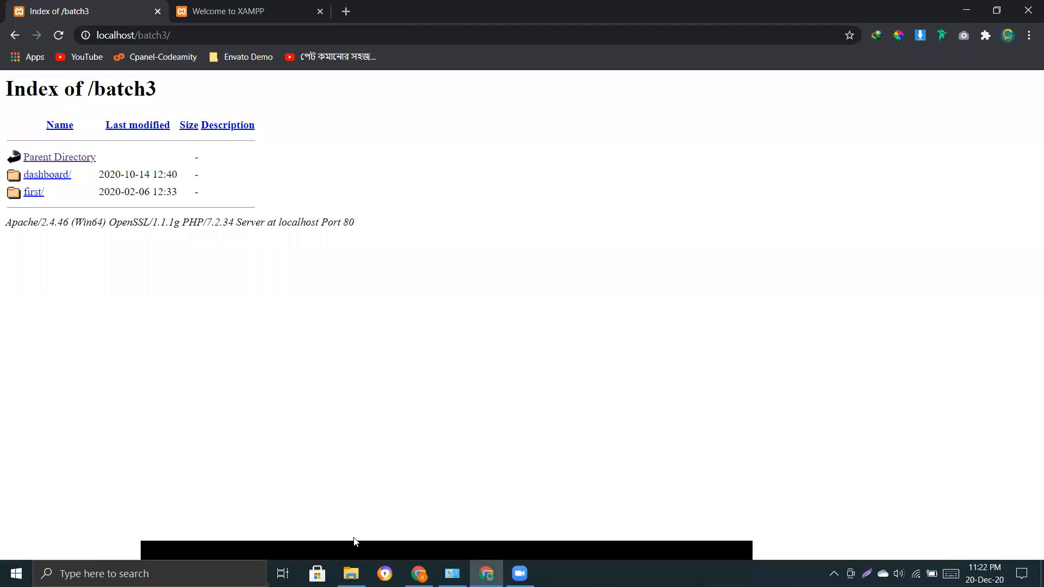
left_click(351, 574)
Drag dashboard from batch3 back to htdocs and reload localhost/batch3 to list only first/.
double_click(221, 150)
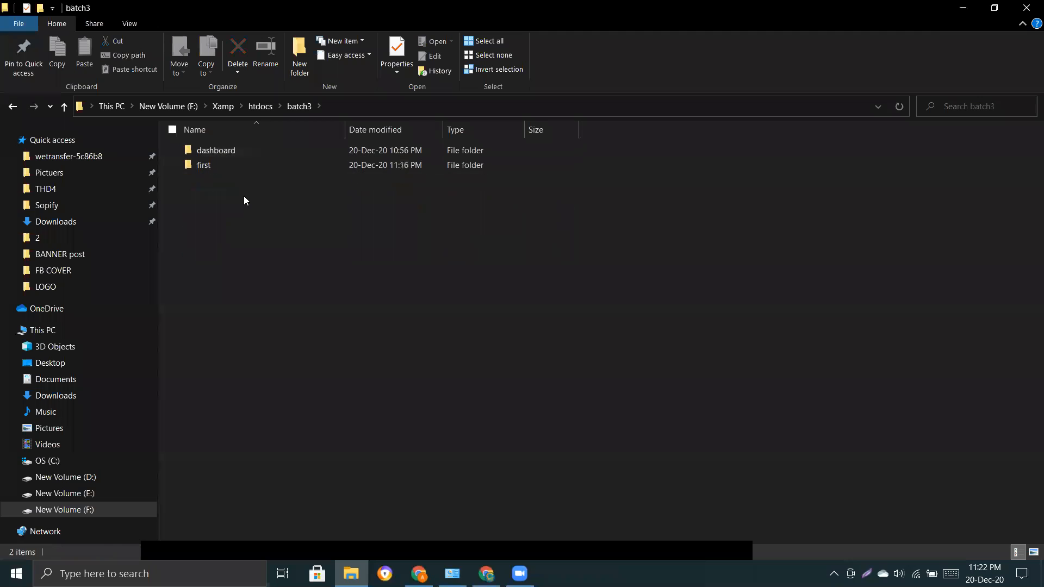
left_click(217, 152)
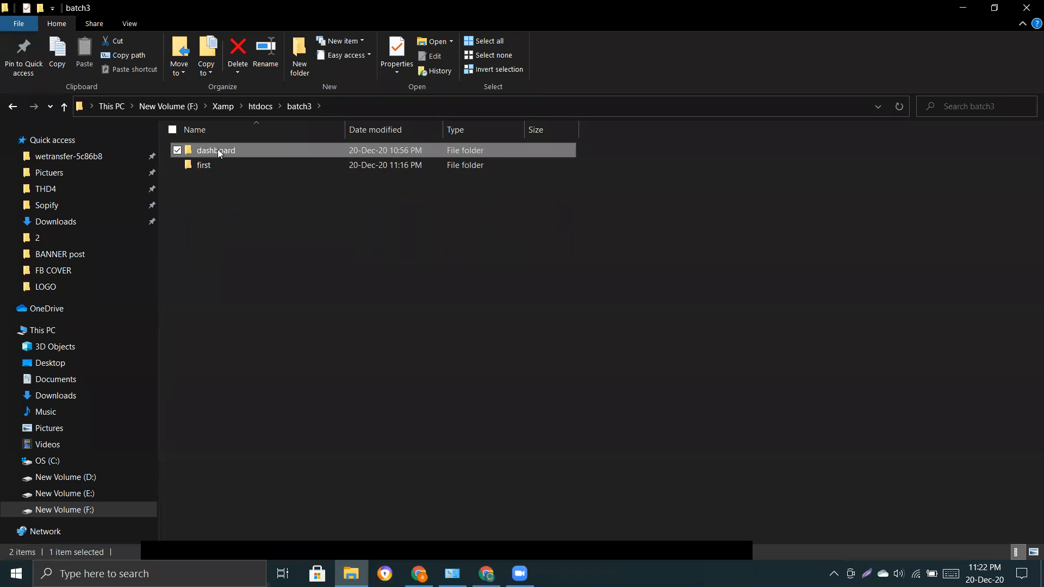
left_click_drag(219, 153, 260, 106)
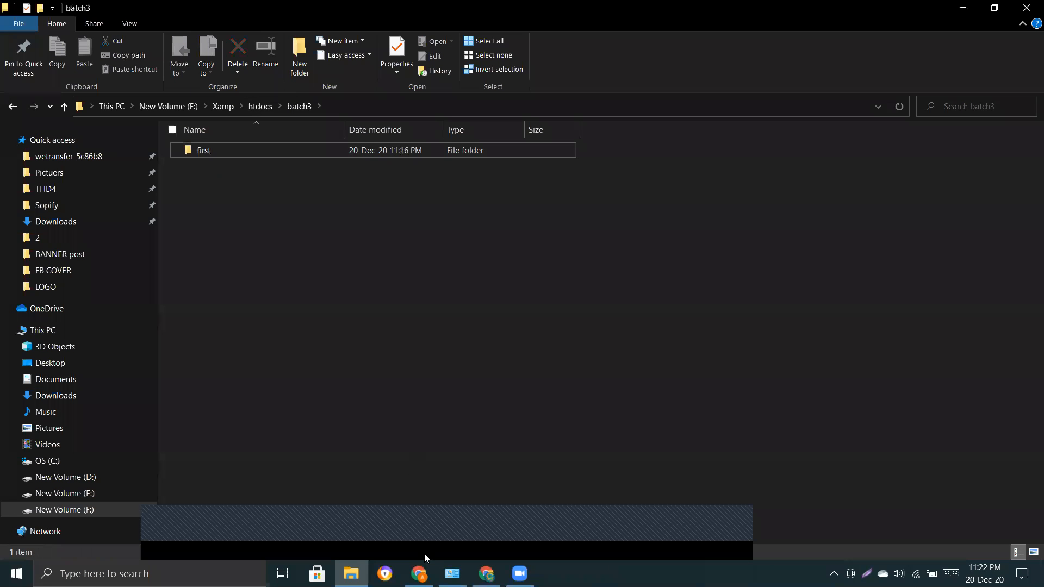
left_click(485, 573)
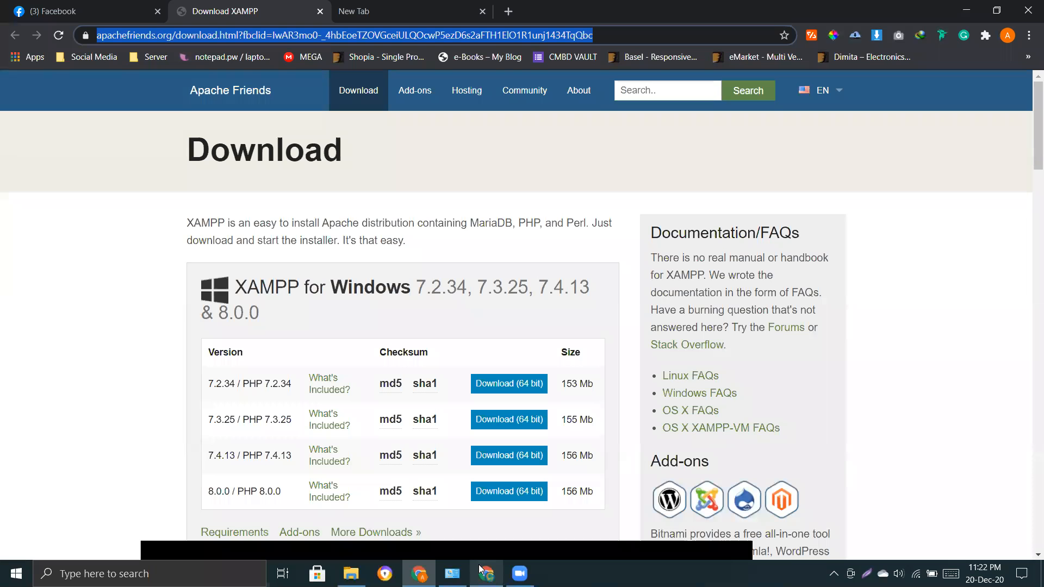
key("F5")
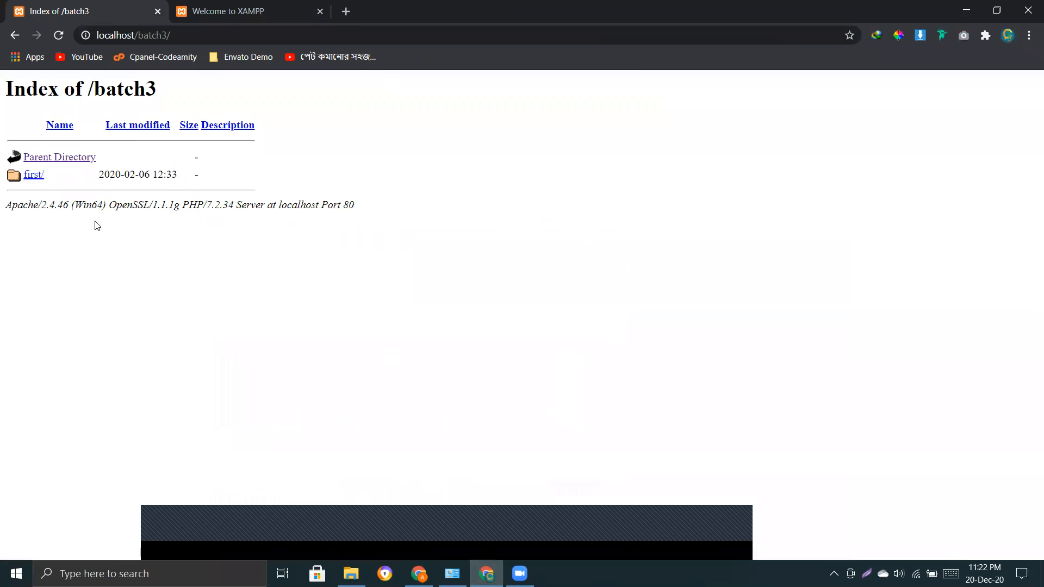
Open the first folder from the batch3 listing and look over its WordPress files.
left_click(34, 175)
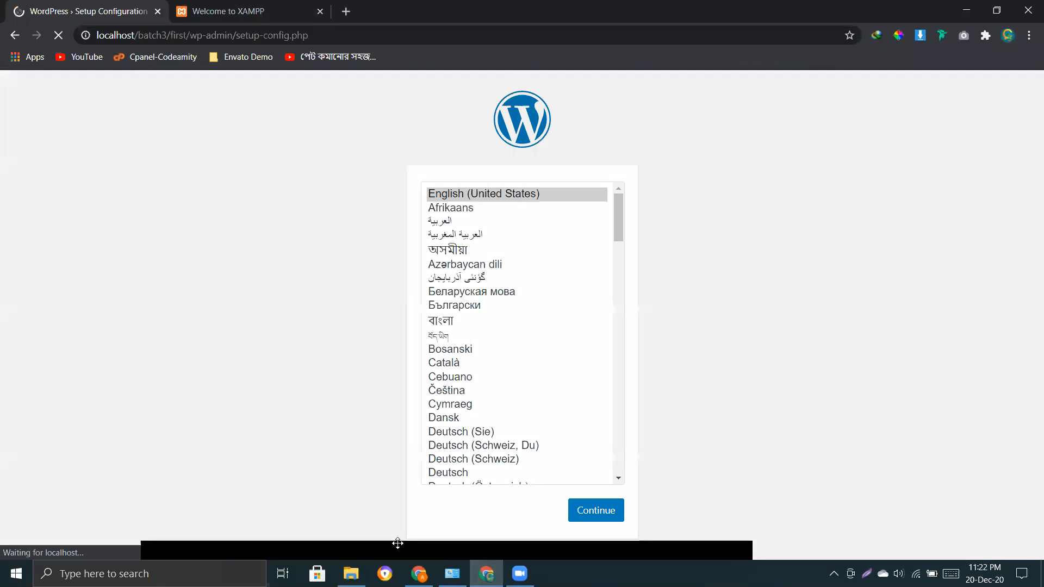
left_click(352, 574)
double_click(267, 151)
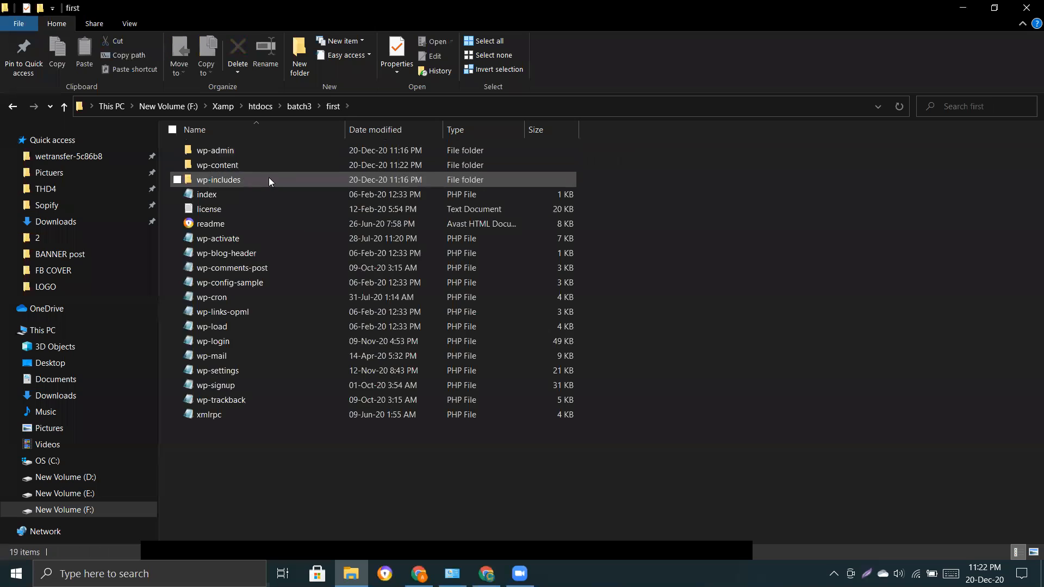
left_click_drag(229, 449, 210, 147)
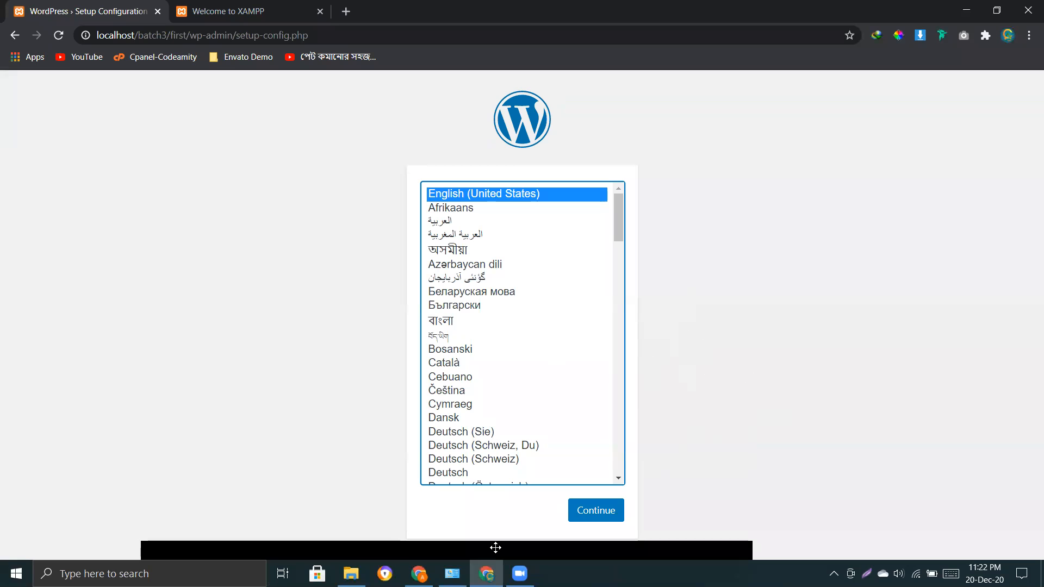
Create a new folder named test inside batch3.
key("alt+Tab")
right_click(212, 234)
mouse_move(260, 395)
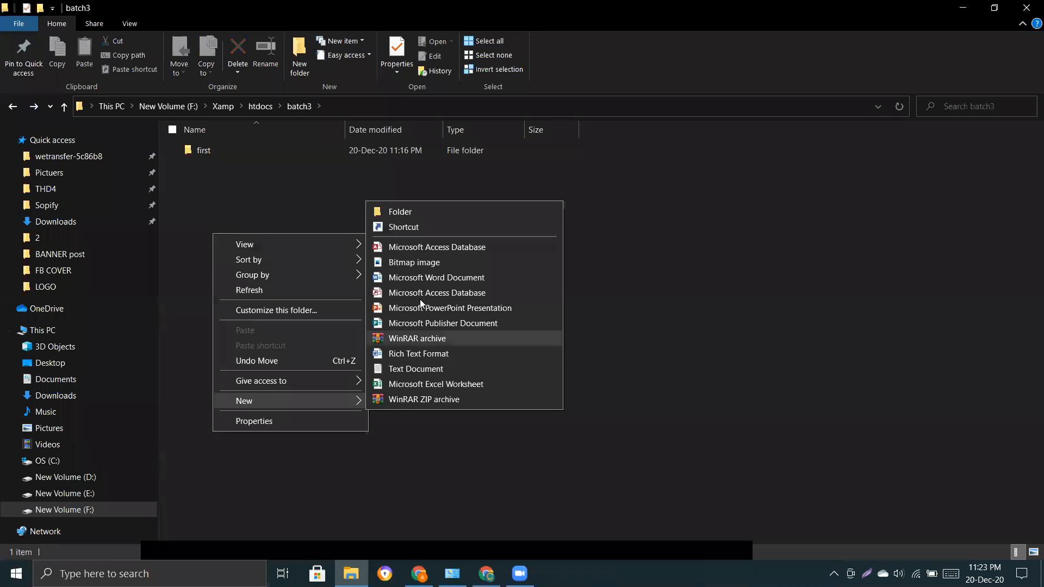
left_click(415, 213)
type("test")
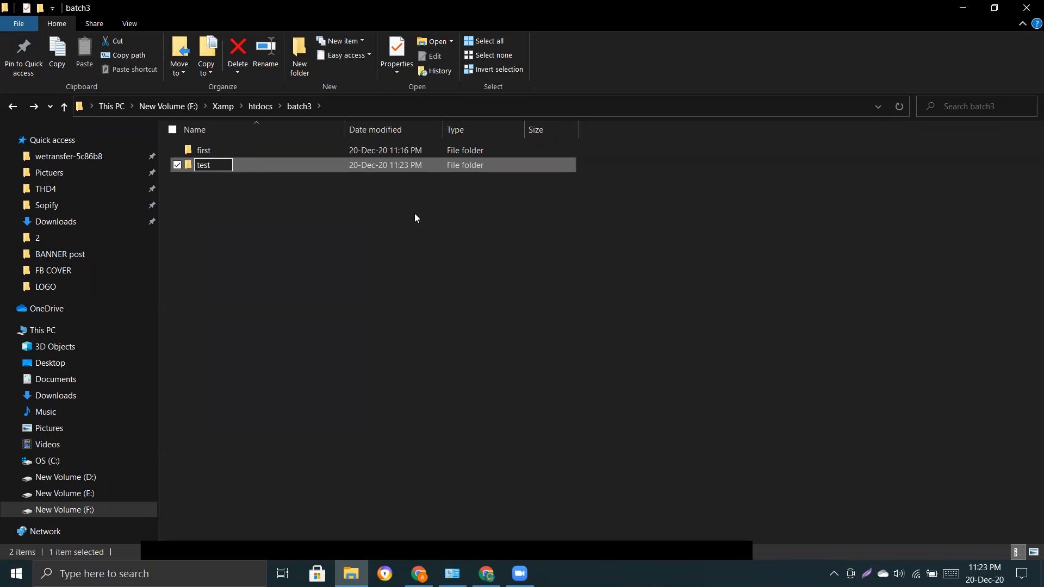
key("Return")
left_click(406, 322)
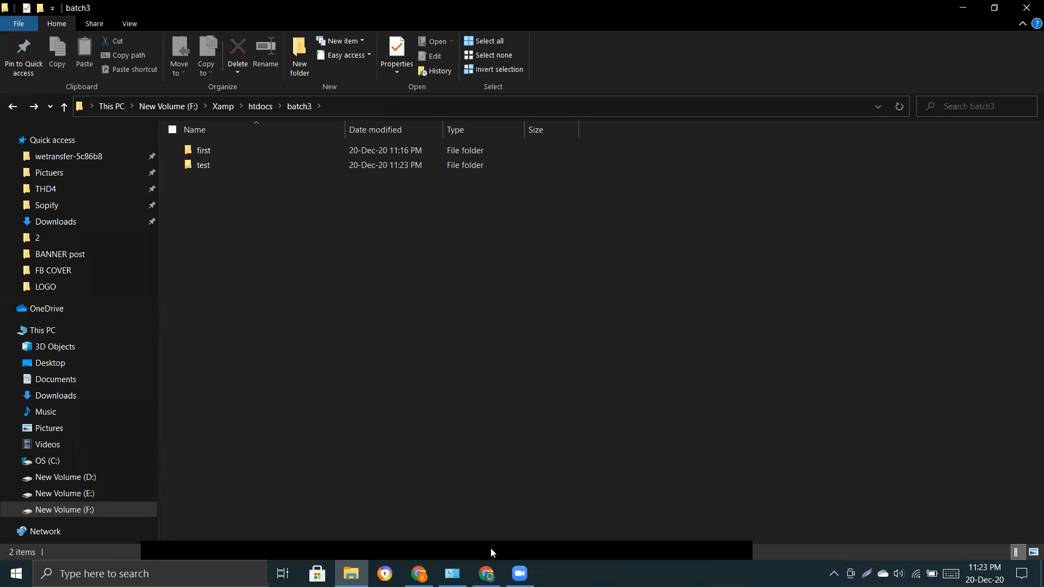
Browse to localhost/batch3/test in a new browser tab and view the empty listing.
left_click(486, 574)
left_click_drag(187, 35, 97, 35)
key("ctrl+c")
left_click(346, 12)
key("ctrl+v")
key("BackSpace")
key("BackSpace")
key("BackSpace")
key("BackSpace")
key("BackSpace")
type("test")
key("Return")
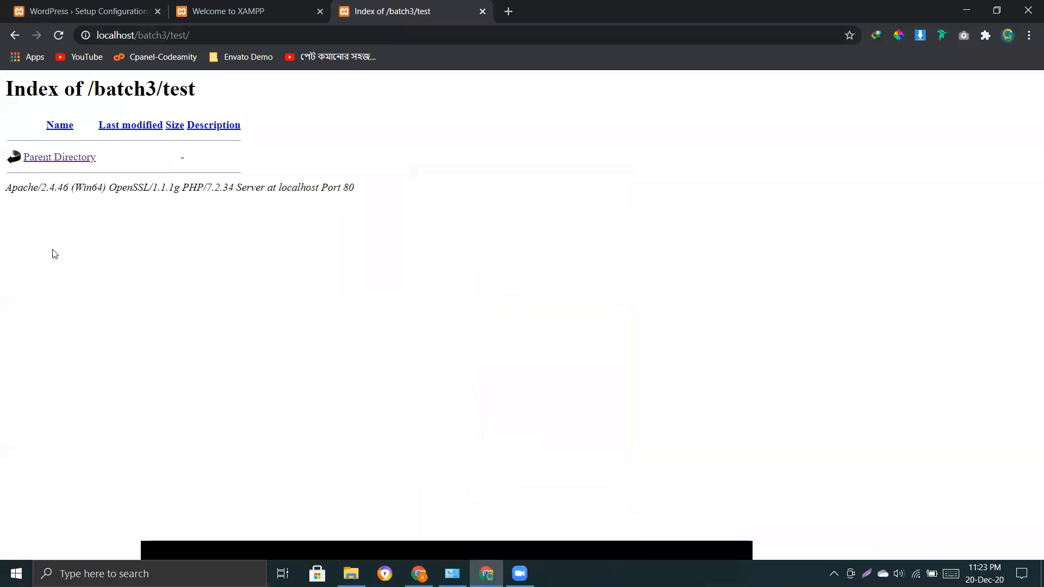
left_click_drag(415, 194, 1, 175)
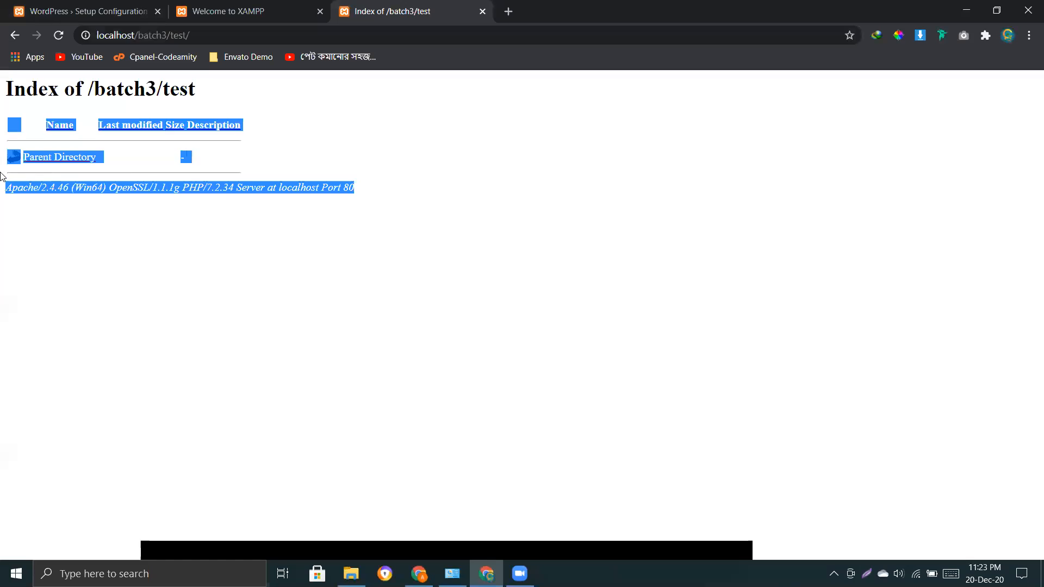
left_click(268, 223)
left_click_drag(391, 201, 2, 191)
left_click(195, 225)
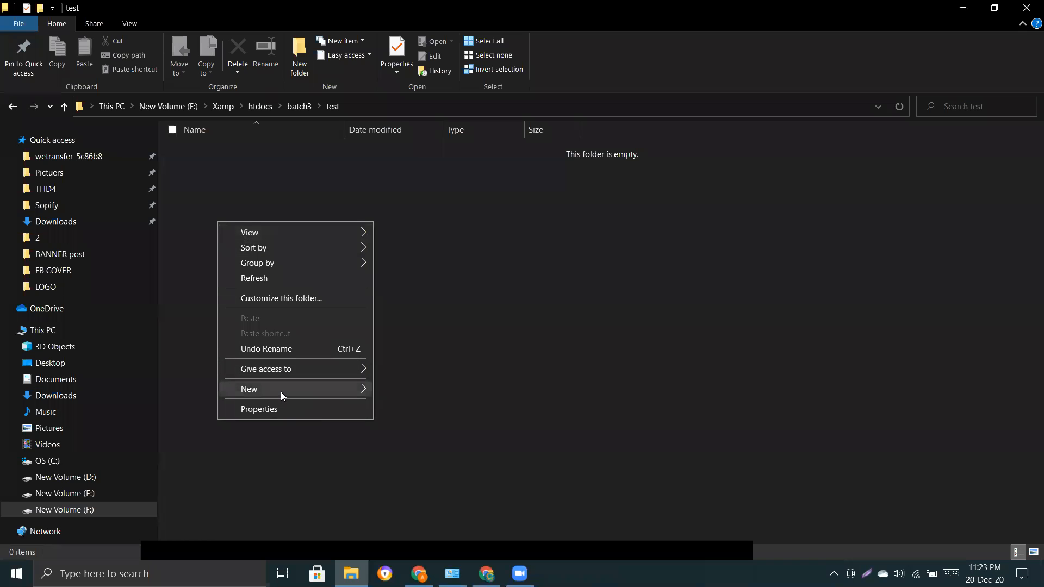
Create a new text document in the test folder named test.html.
mouse_move(280, 389)
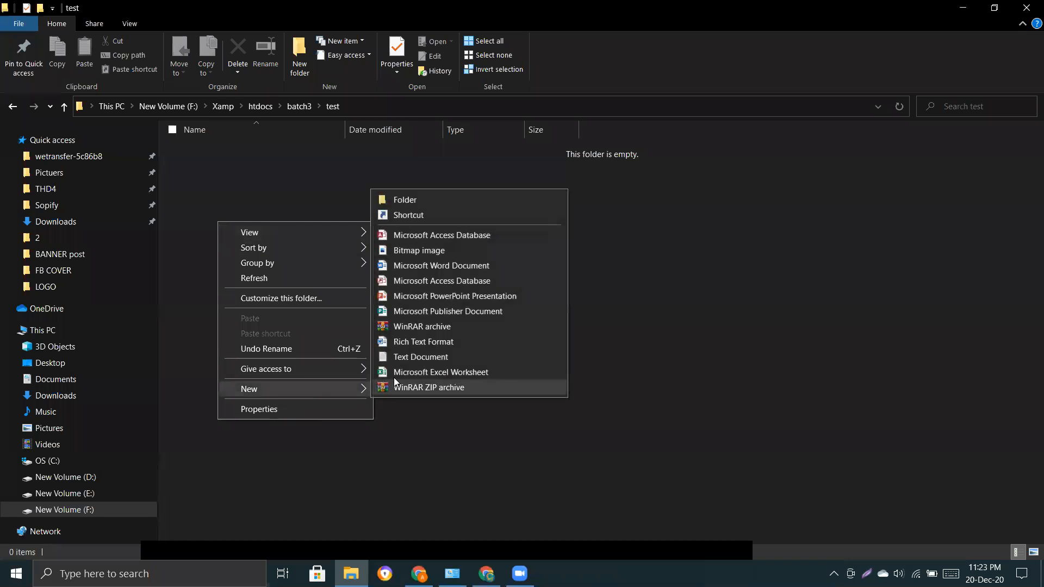
left_click(426, 364)
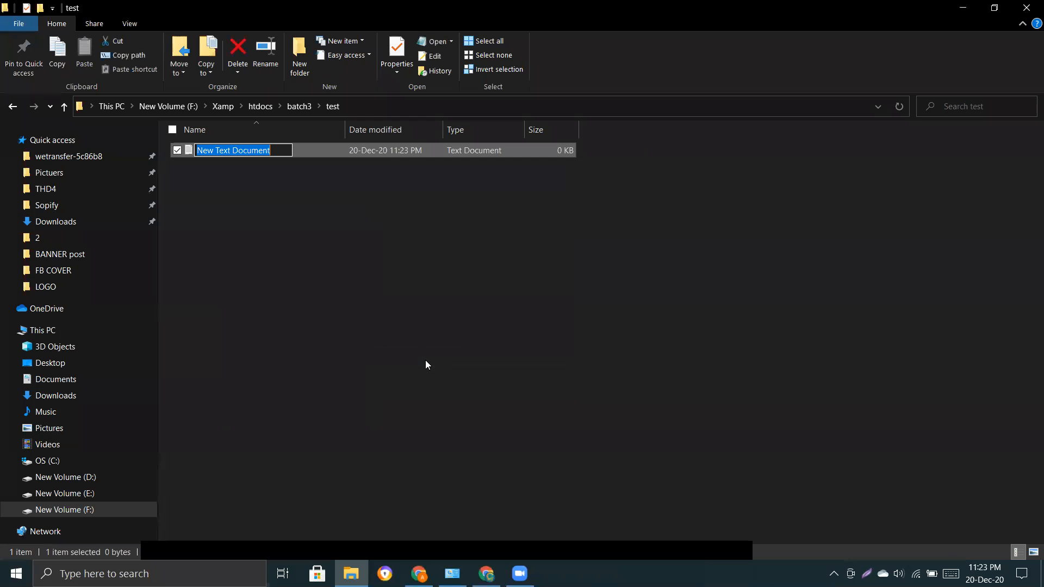
key("BackSpace")
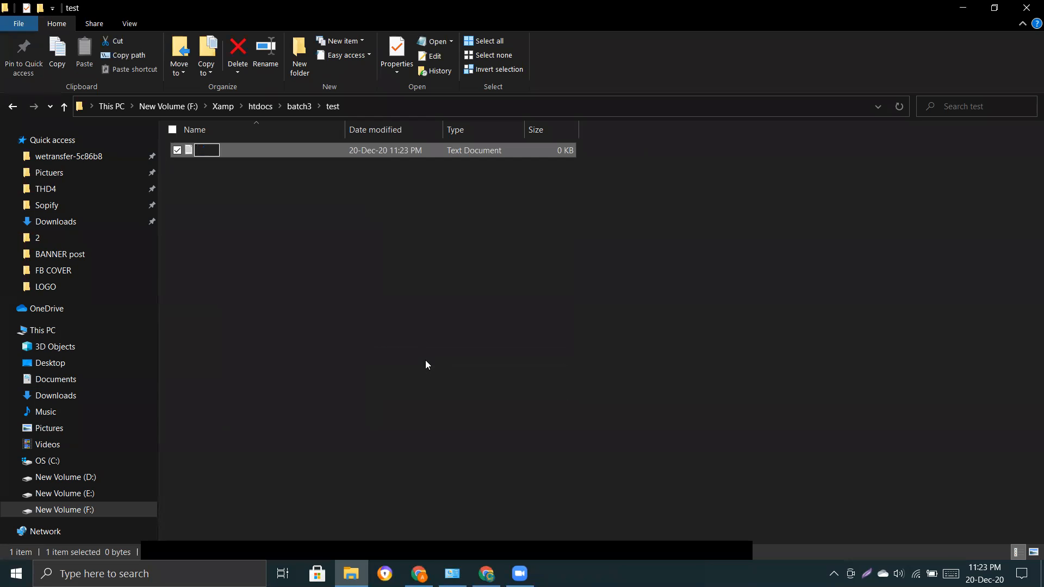
type("test.html")
left_click(441, 364)
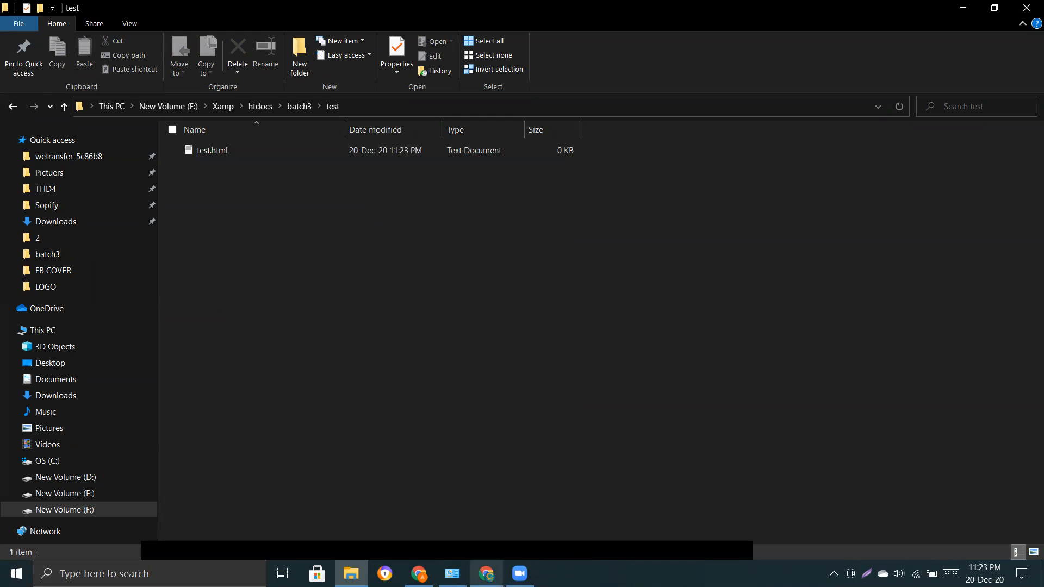
Reload localhost/batch3/test to see test.html.txt listed.
left_click(486, 574)
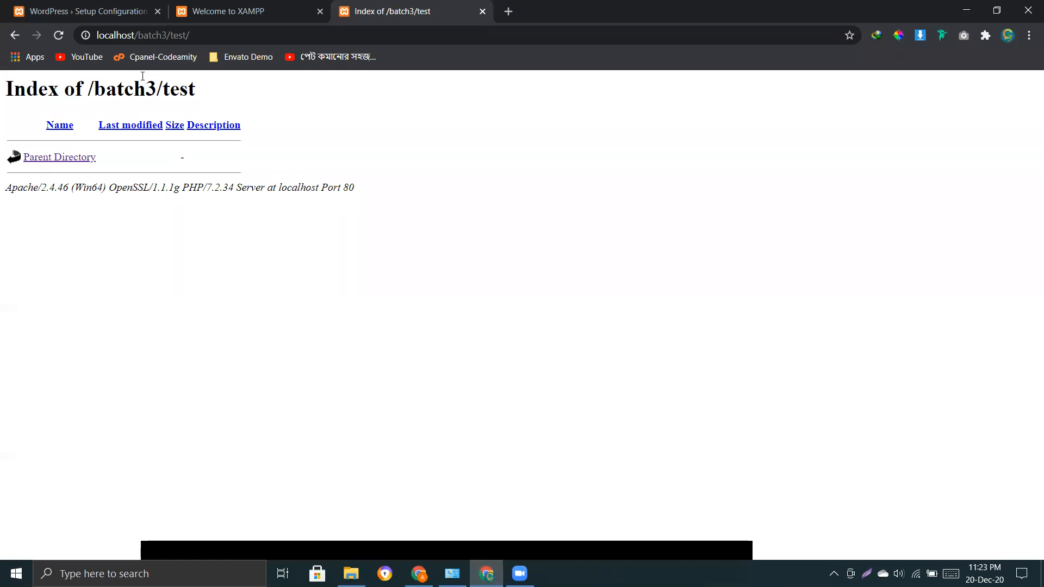
left_click(176, 40)
double_click(177, 35)
left_click(236, 283)
left_click(59, 36)
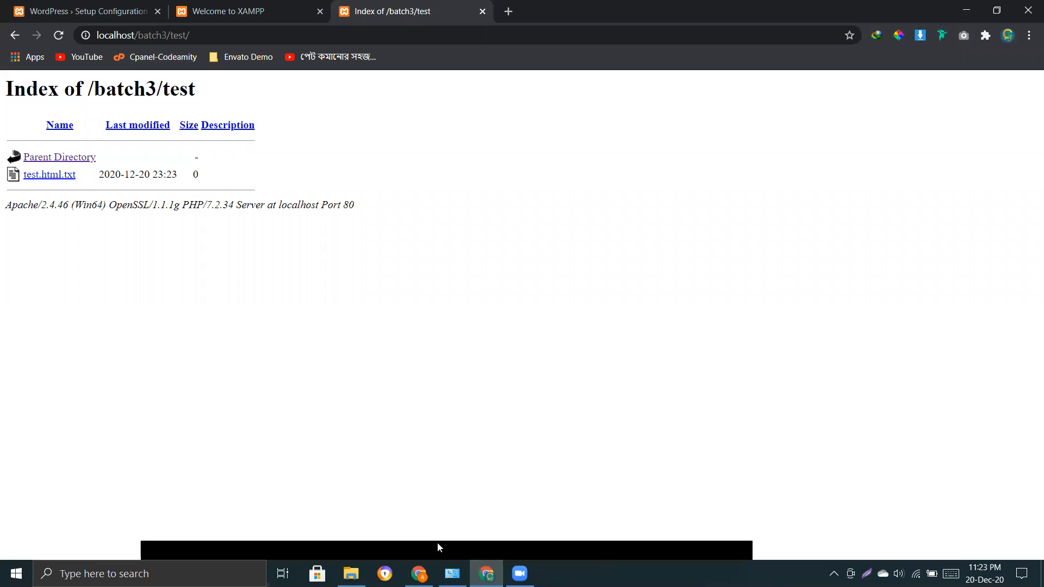
Keep English (United States) as the WordPress setup language and continue.
left_click(418, 574)
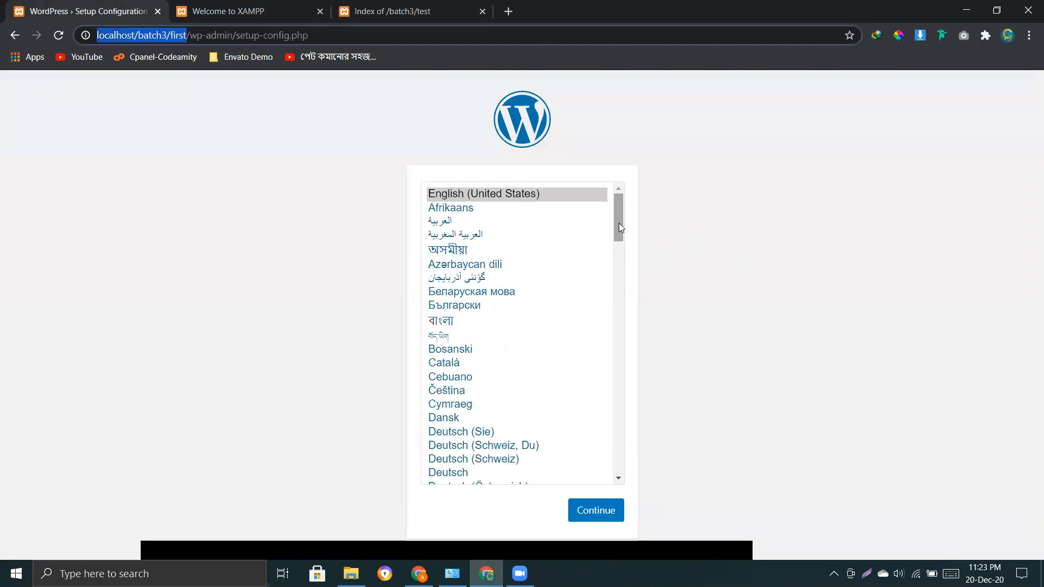
left_click(520, 200)
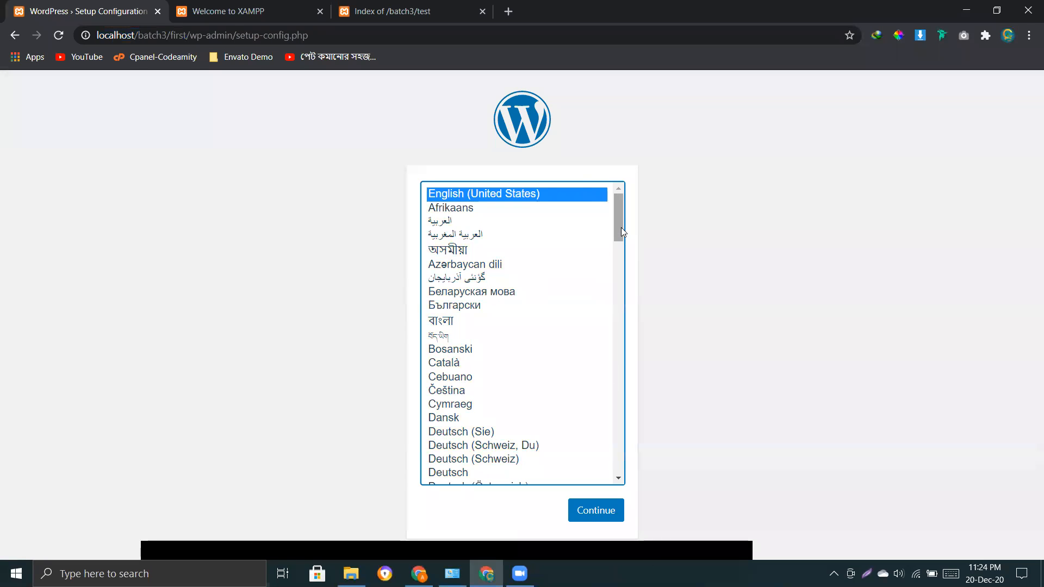
scroll(621, 227, "down", 5)
left_click_drag(620, 301, 623, 215)
left_click(797, 250)
left_click(587, 513)
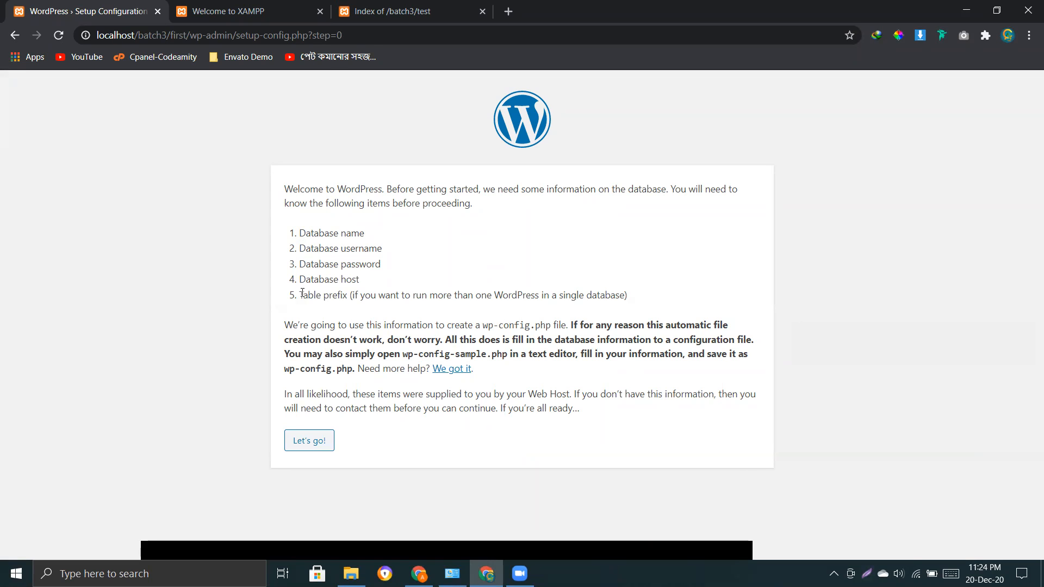
Review the five required database details: name, username, password, host and table prefix.
left_click_drag(654, 306, 390, 255)
left_click(325, 248)
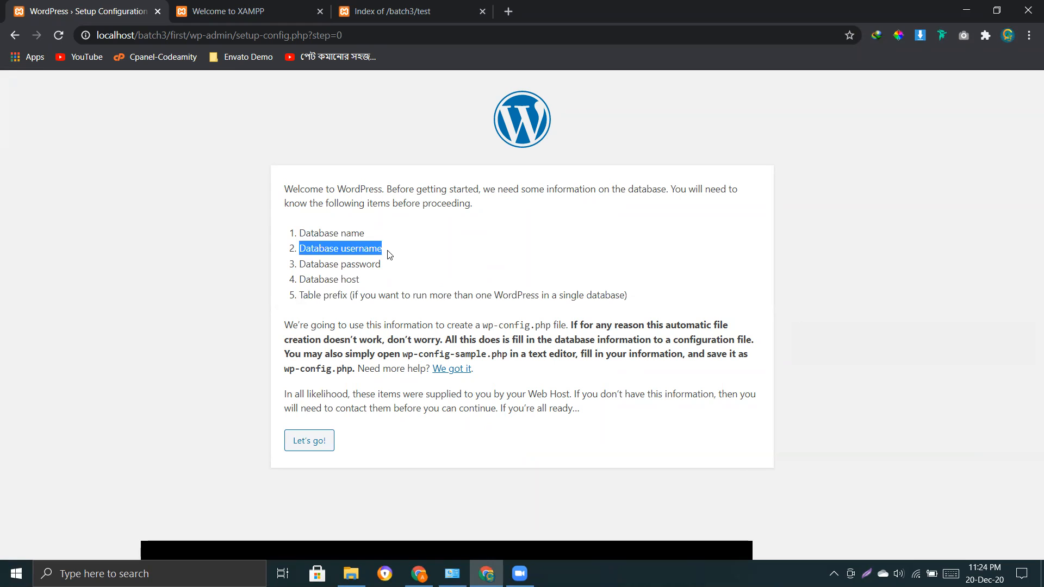
left_click_drag(299, 265, 383, 269)
left_click_drag(300, 280, 358, 282)
left_click_drag(300, 296, 346, 297)
left_click(369, 296)
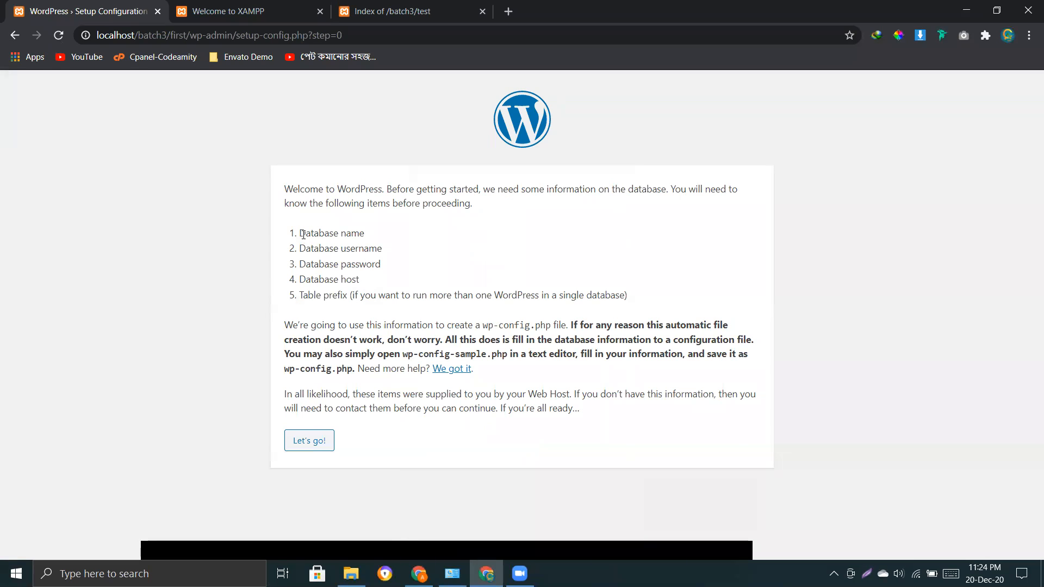
left_click_drag(303, 233, 647, 297)
left_click(648, 296)
Open phpMyAdmin from the XAMPP dashboard in a new tab.
left_click(223, 12)
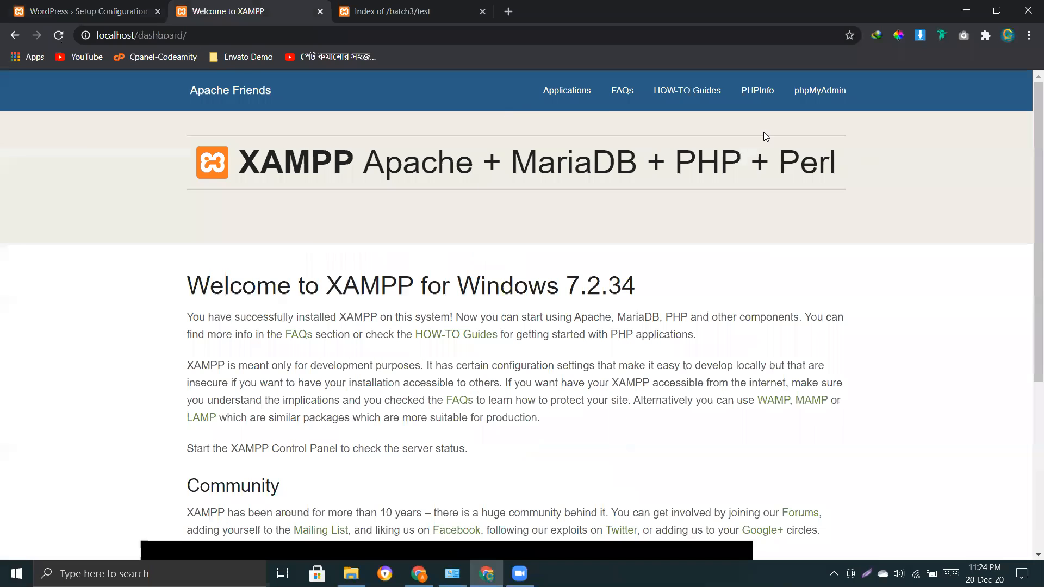
right_click(812, 94)
left_click(830, 103)
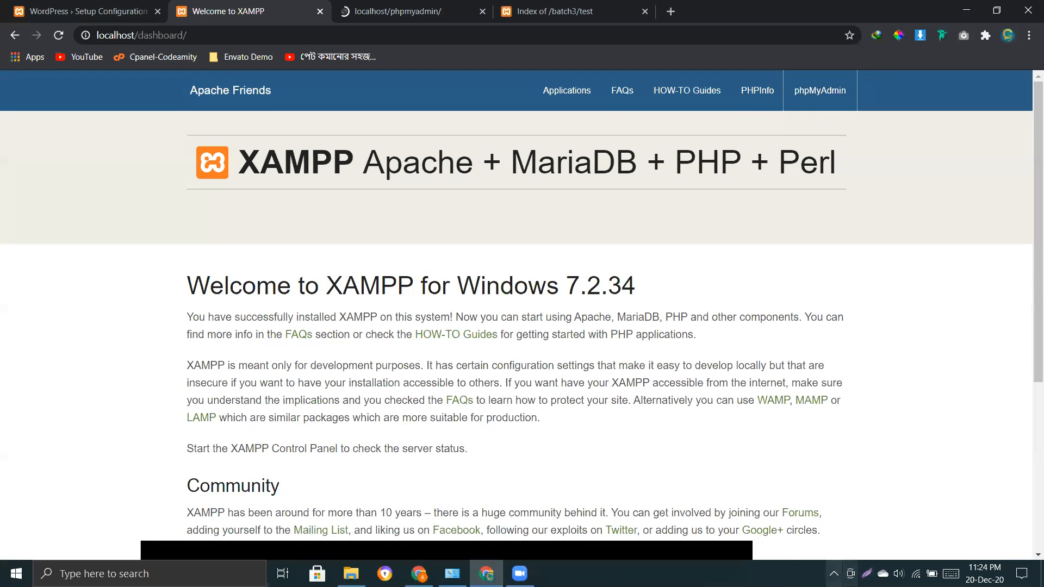
Check Apache and MySQL are running in the XAMPP Control Panel, then view phpMyAdmin.
left_click(834, 574)
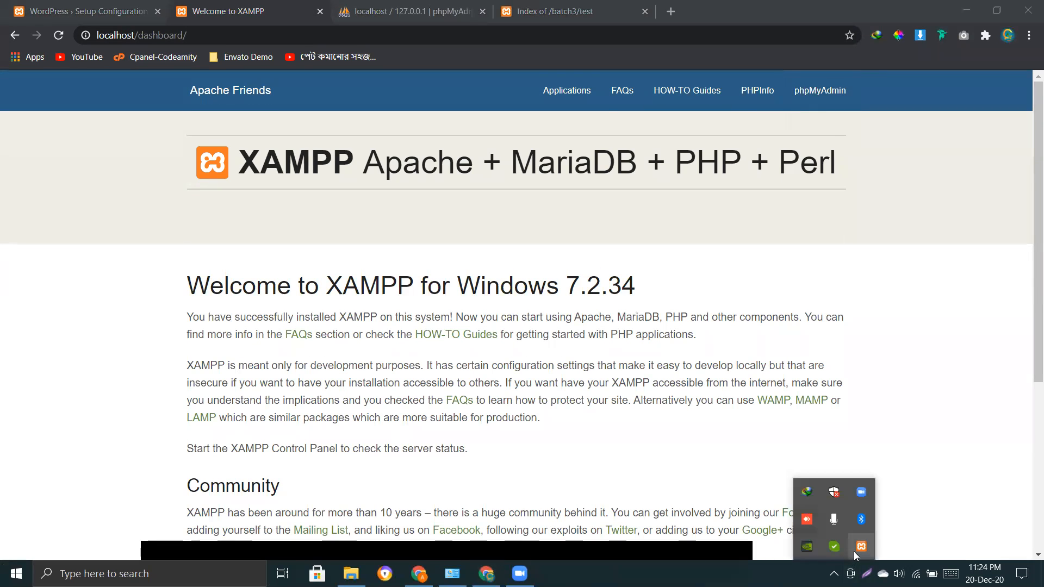
double_click(855, 550)
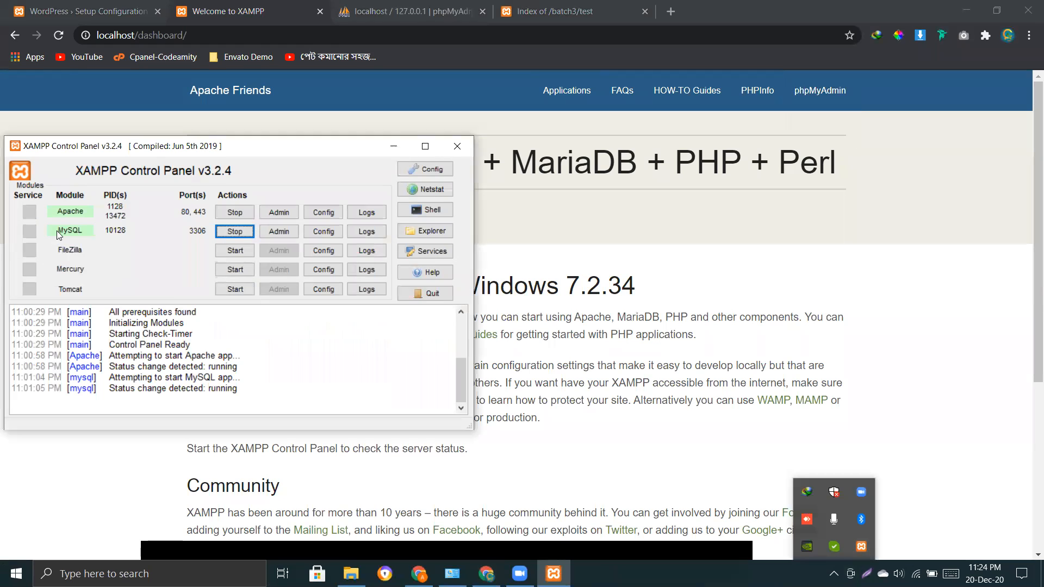
left_click(454, 147)
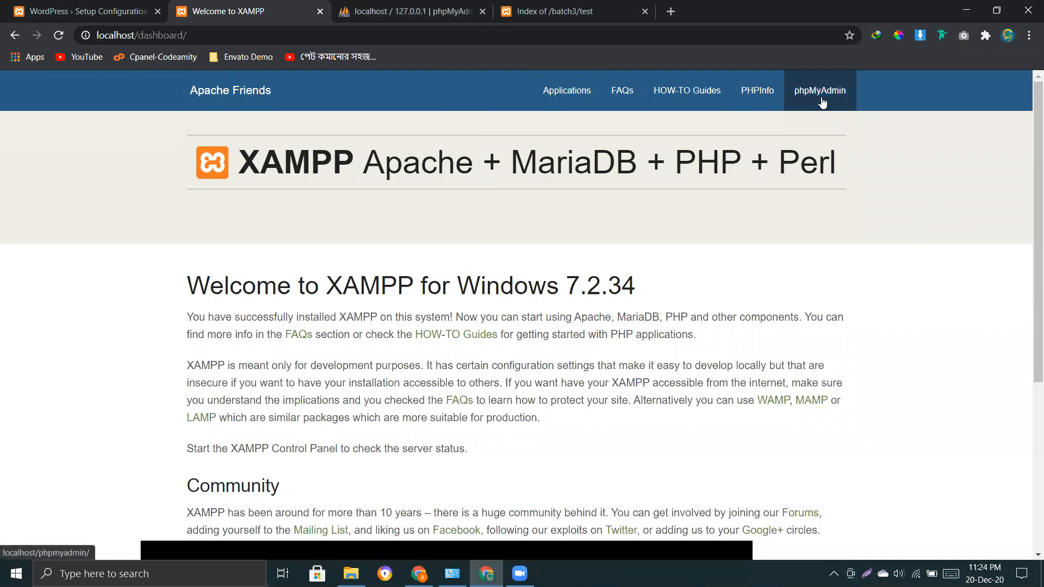
left_click(429, 12)
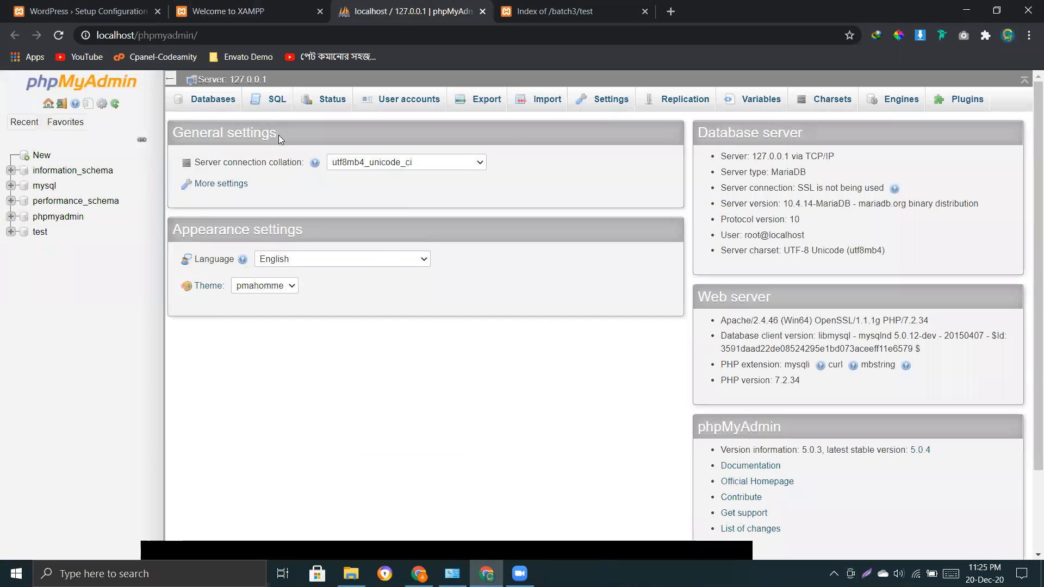
Create a database named first from phpMyAdmin's Databases tab.
left_click(222, 100)
left_click(189, 196)
type("first")
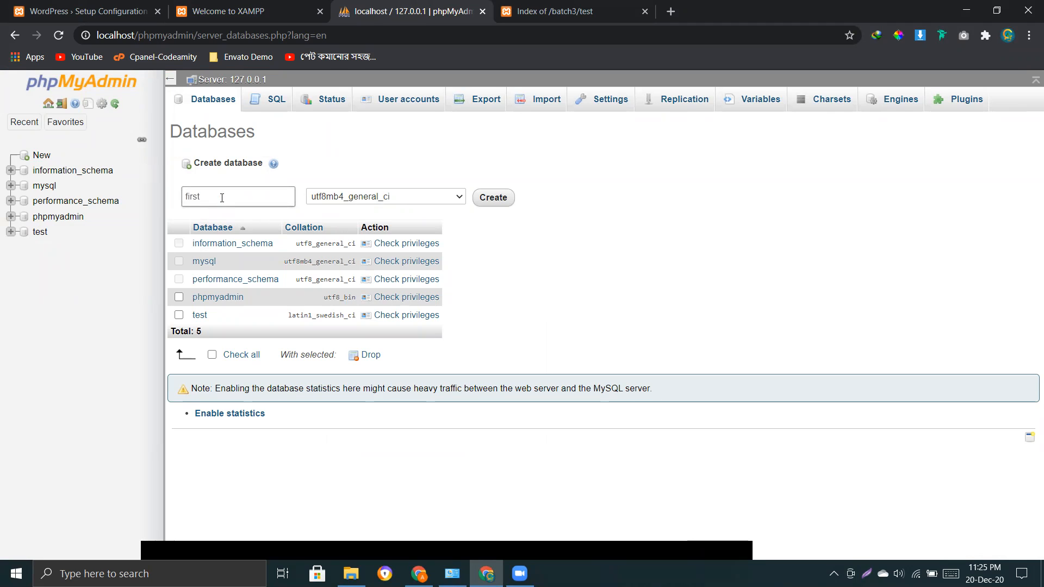
double_click(228, 196)
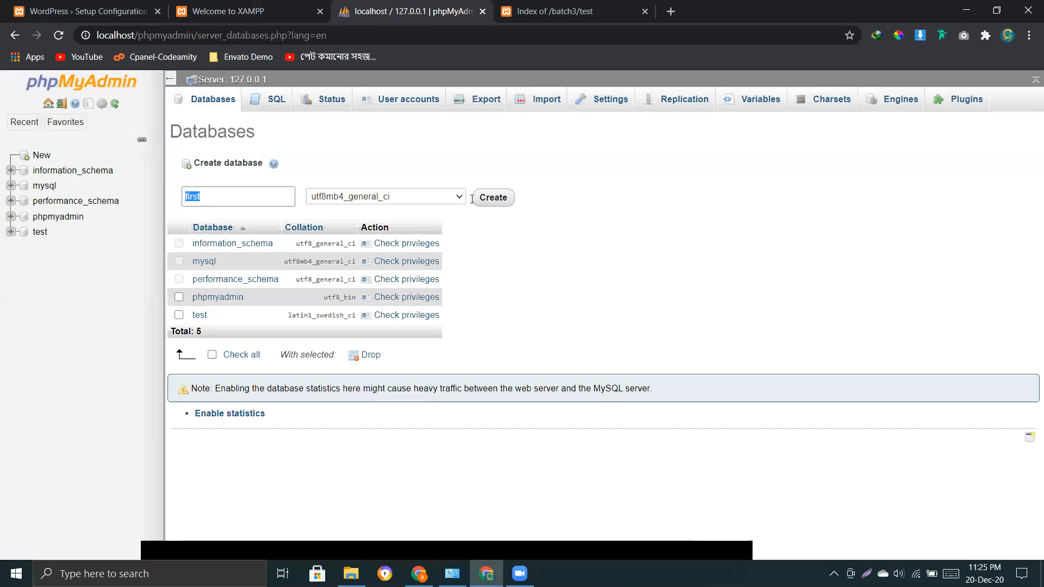
left_click(493, 199)
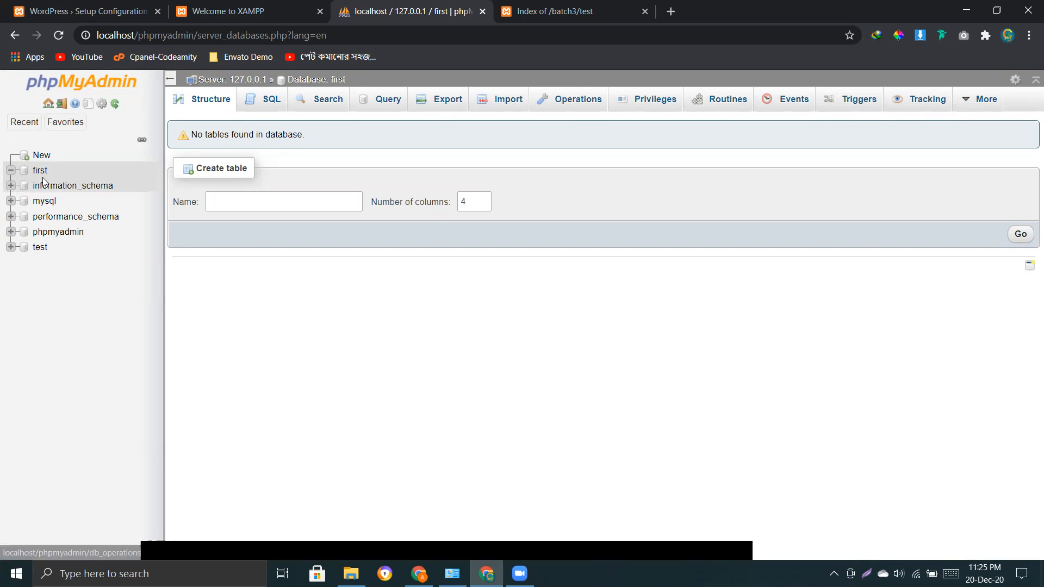
Proceed with Let's go! from the database intro to the connection form.
left_click(229, 10)
left_click(87, 11)
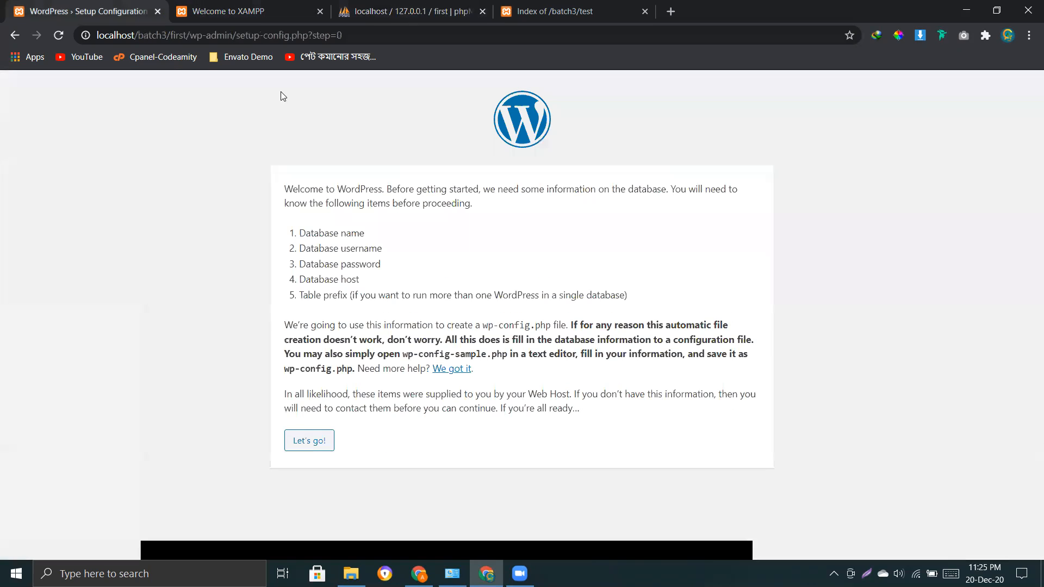
left_click_drag(297, 233, 391, 232)
left_click(470, 253)
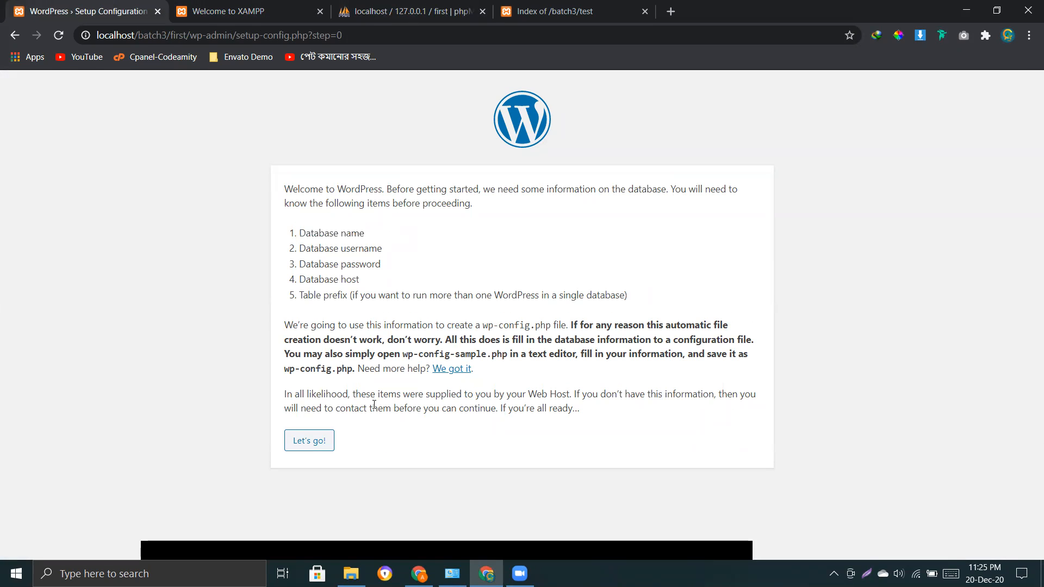
left_click(309, 442)
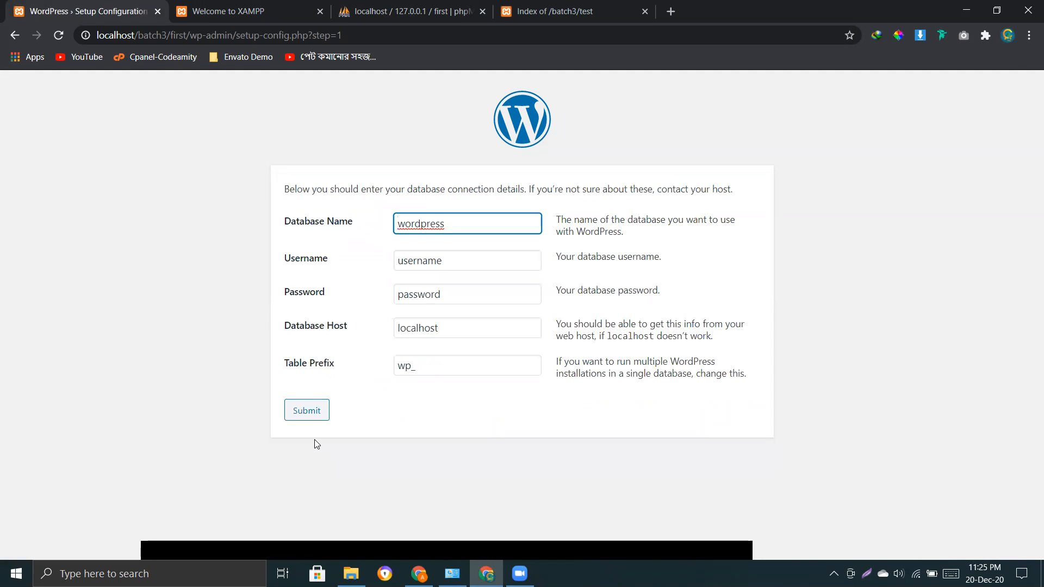
left_click_drag(284, 224, 351, 230)
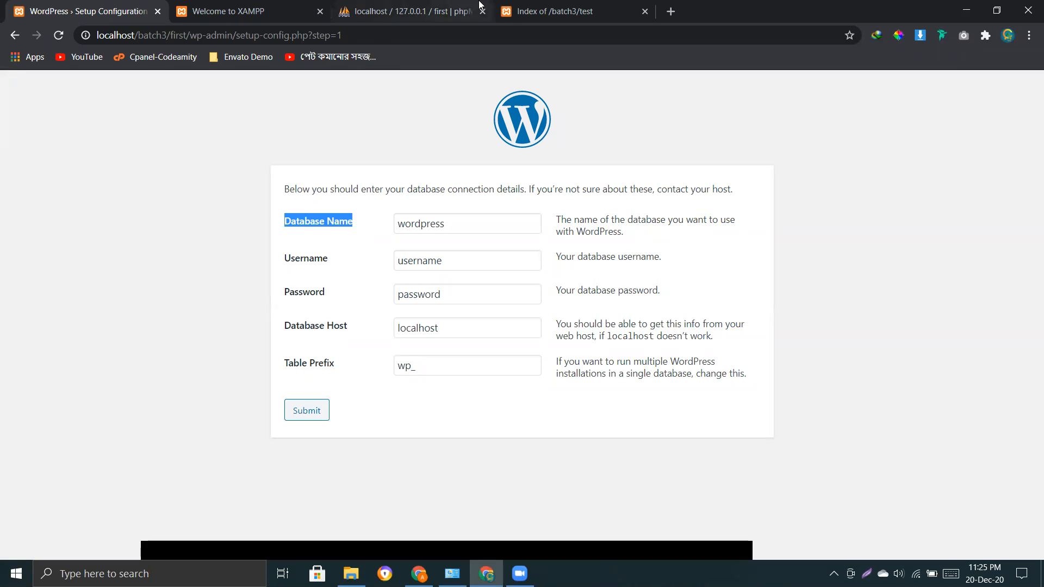
Check the database name first in phpMyAdmin, then return to the connection form.
left_click(516, 22)
left_click(420, 20)
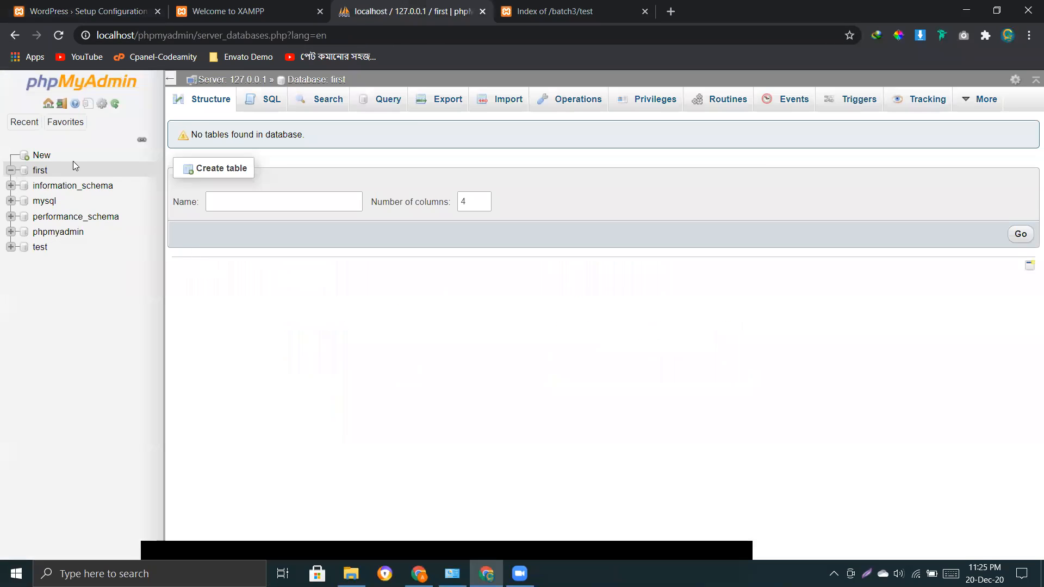
double_click(48, 171)
key("ctrl+c")
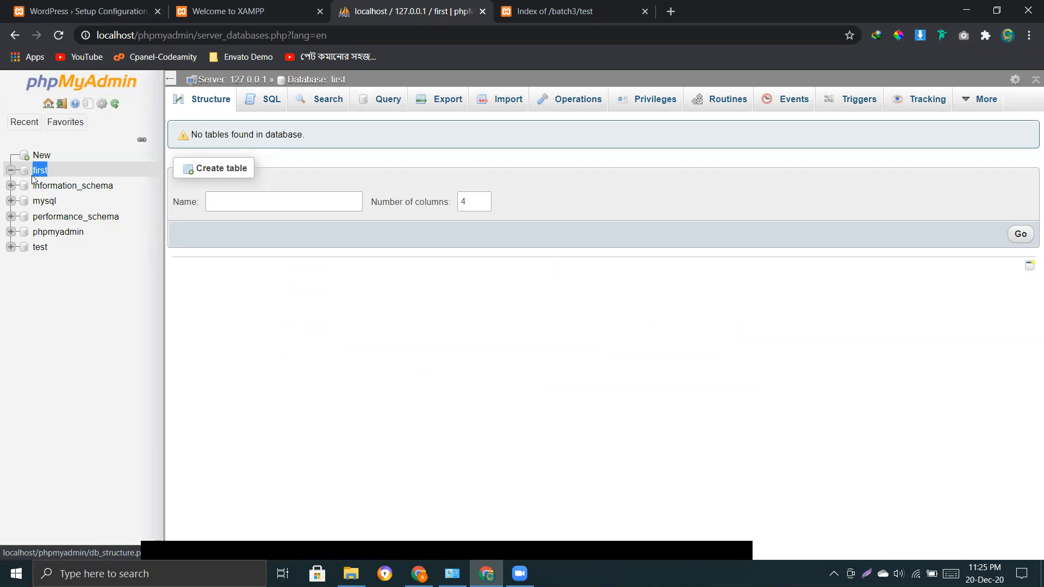
left_click(124, 11)
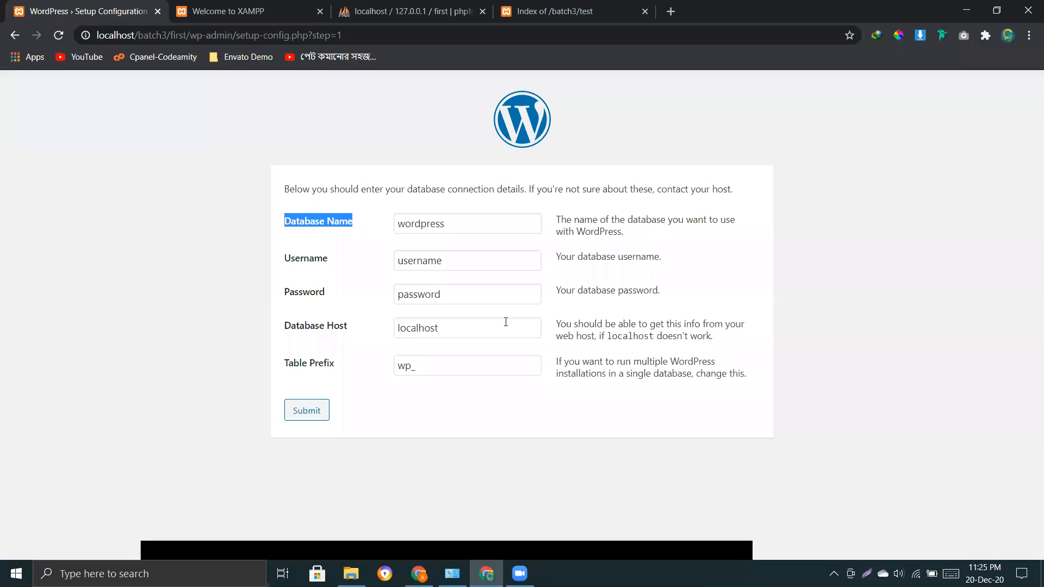
Enter first as Database Name, root as Username, and leave the Password empty.
double_click(451, 232)
key("ctrl+v")
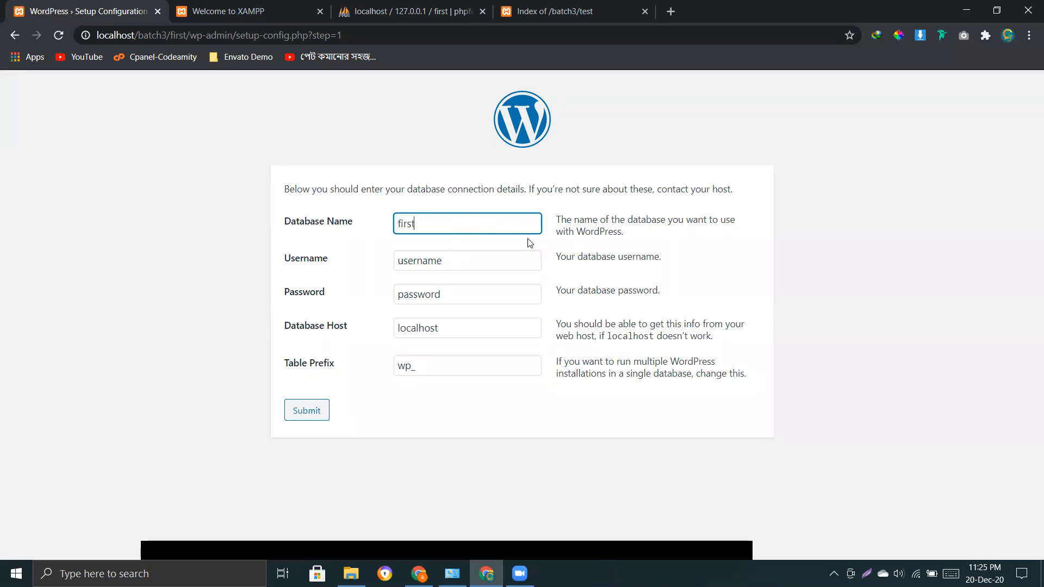
key("Tab")
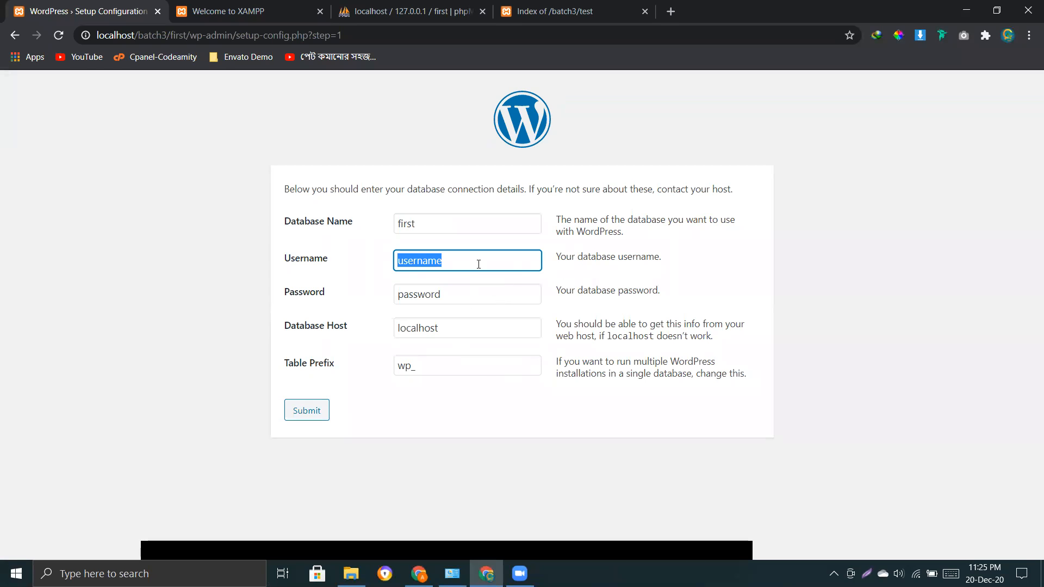
type("root")
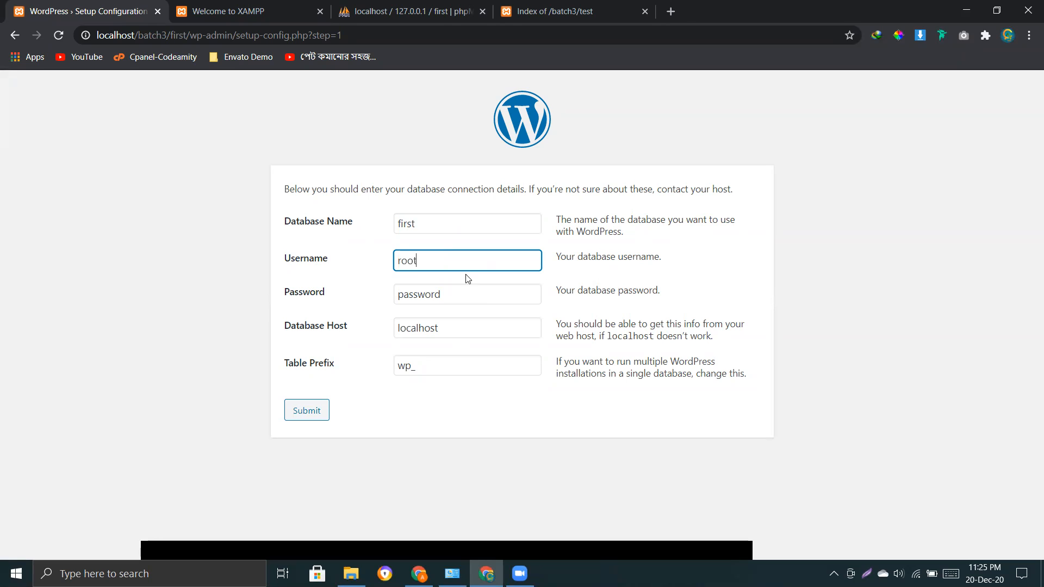
left_click_drag(340, 263, 283, 257)
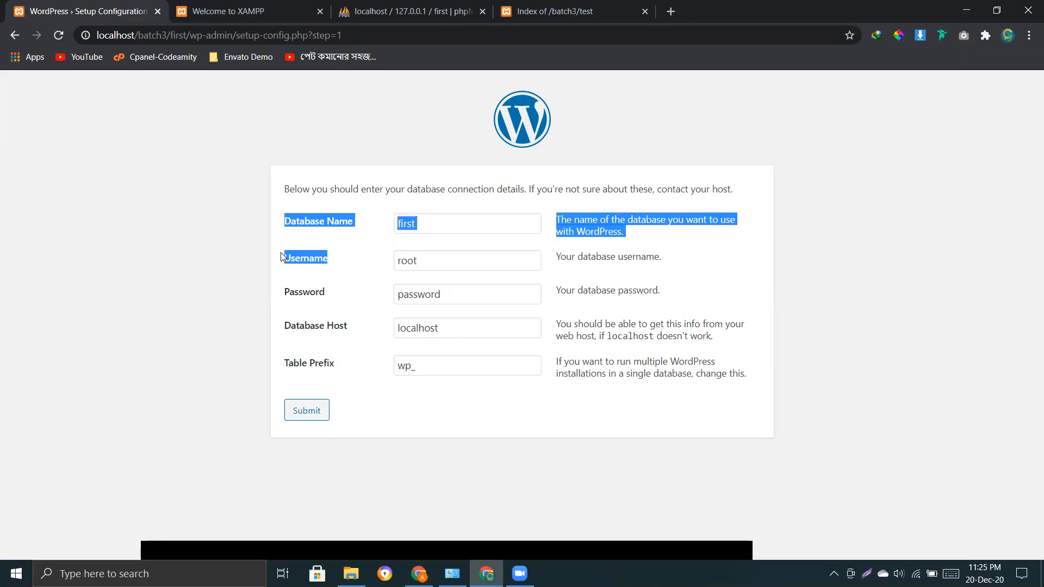
left_click(339, 263)
left_click(466, 303)
double_click(467, 302)
key("BackSpace")
left_click(867, 340)
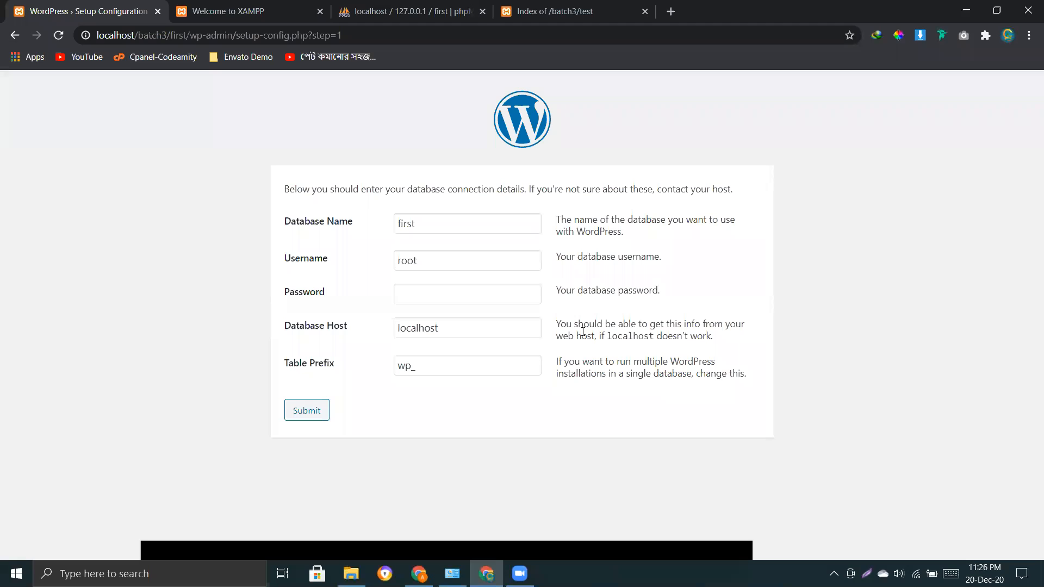
Review the entered database details and submit, reaching the connection success message.
left_click(422, 221)
left_click(460, 265)
left_click(490, 296)
left_click(380, 245)
left_click(440, 225)
double_click(442, 223)
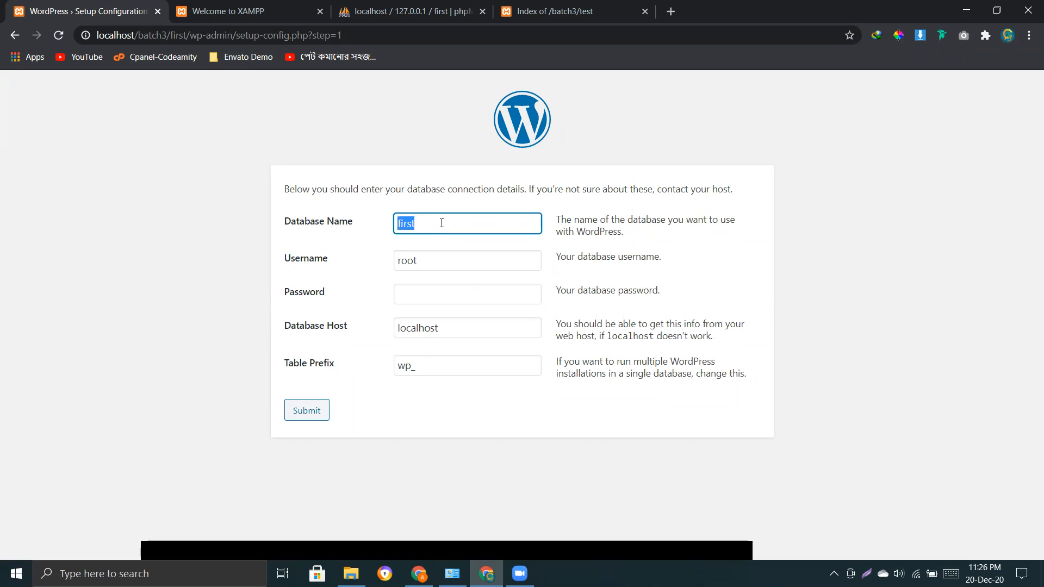
left_click(428, 264)
double_click(426, 265)
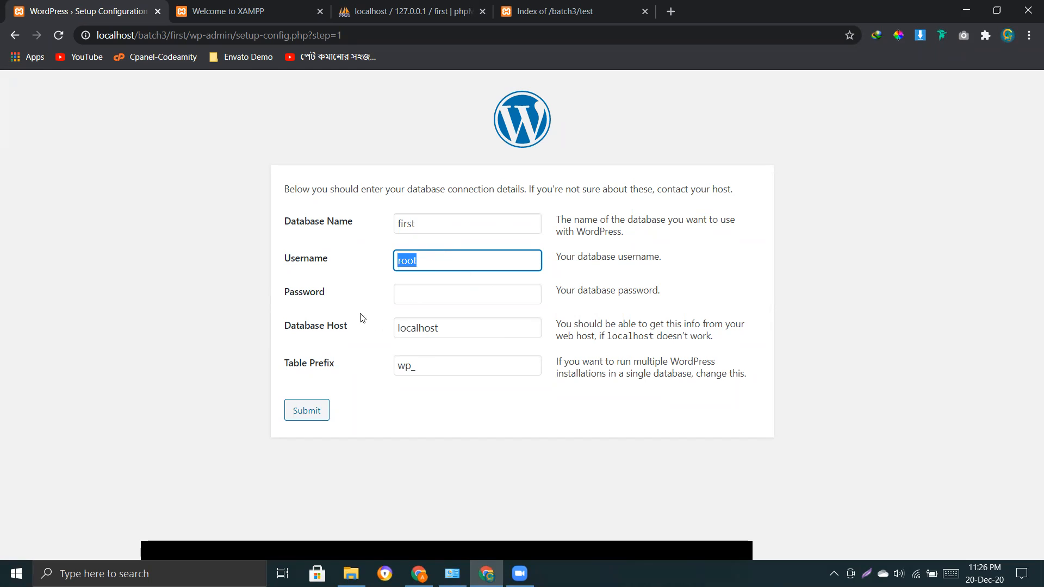
left_click(417, 299)
left_click_drag(440, 417, 444, 214)
left_click(841, 341)
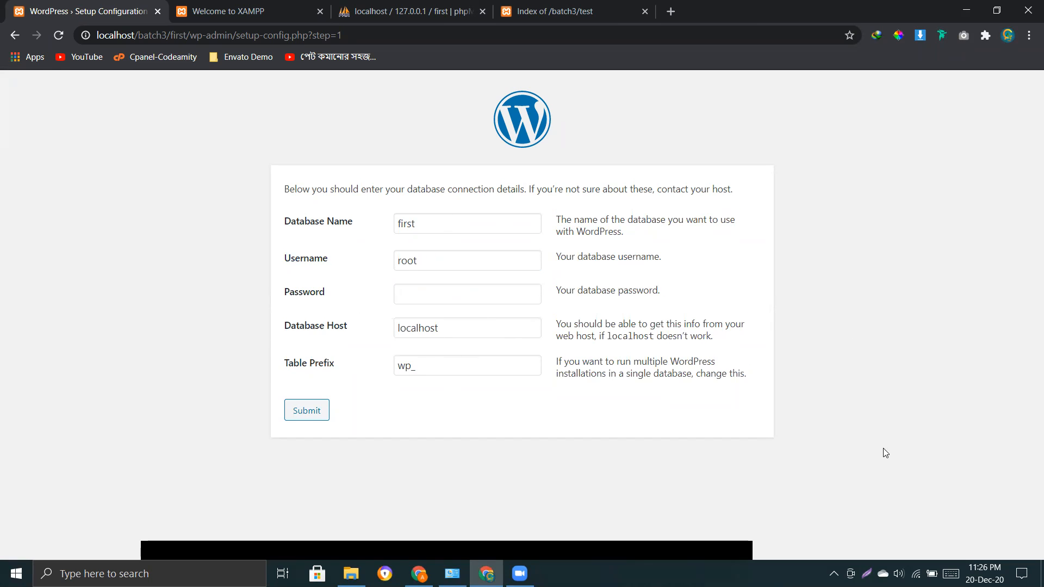
left_click(307, 410)
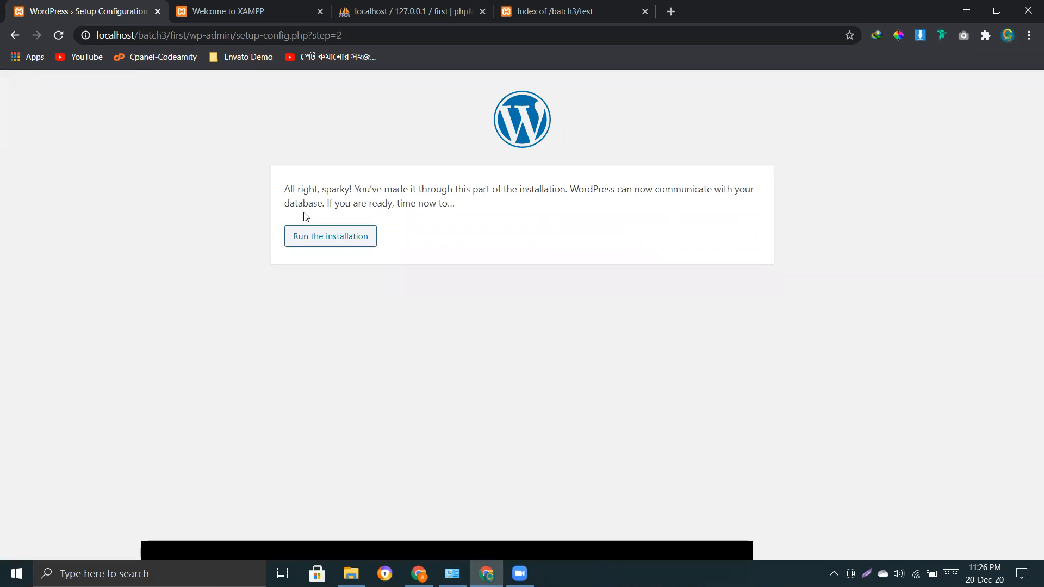
left_click_drag(286, 188, 341, 190)
left_click(352, 193)
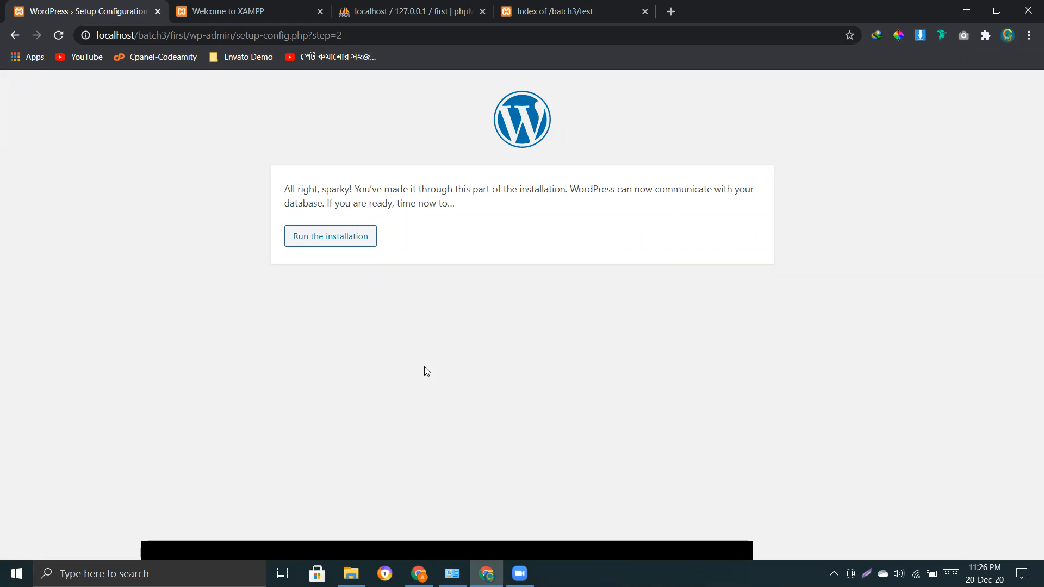
left_click(330, 244)
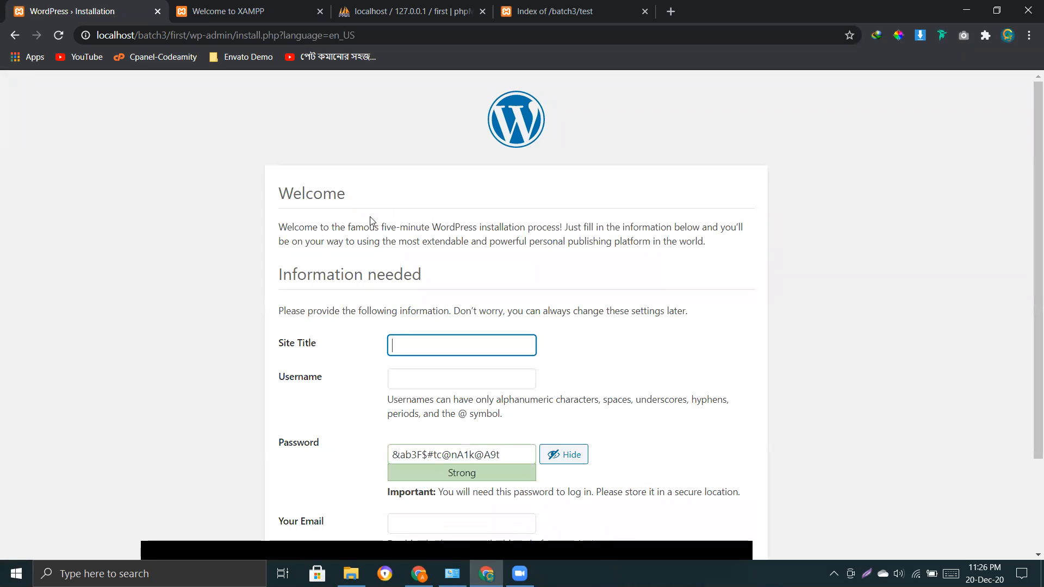
scroll(358, 227, "down", 2)
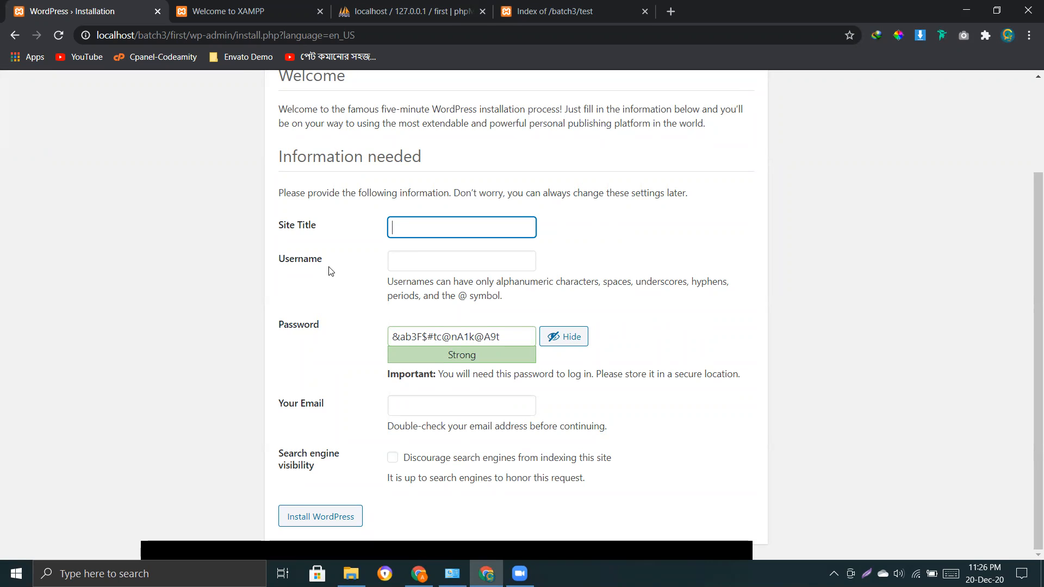
left_click(408, 11)
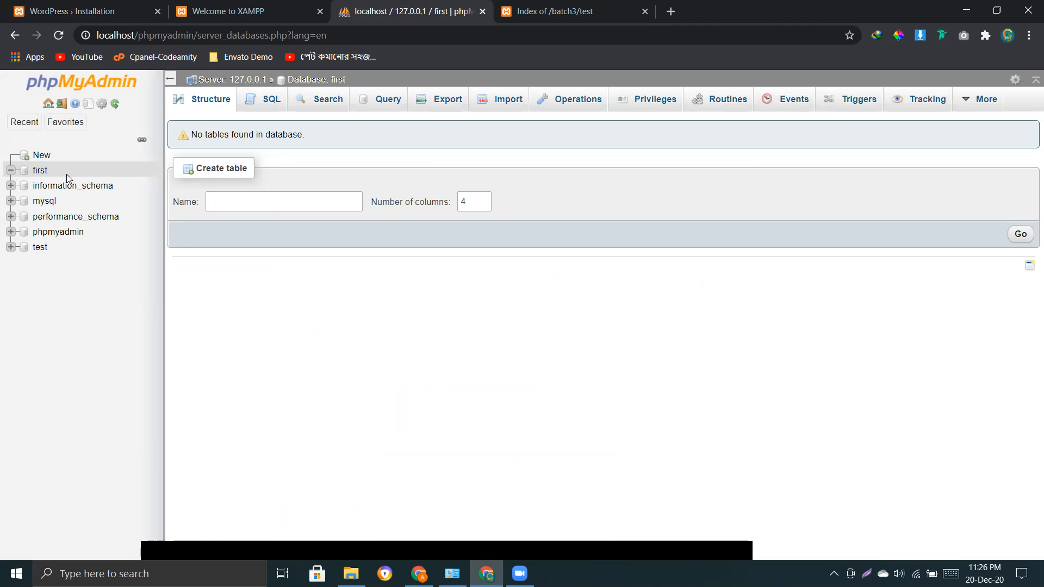
left_click_drag(48, 170, 33, 165)
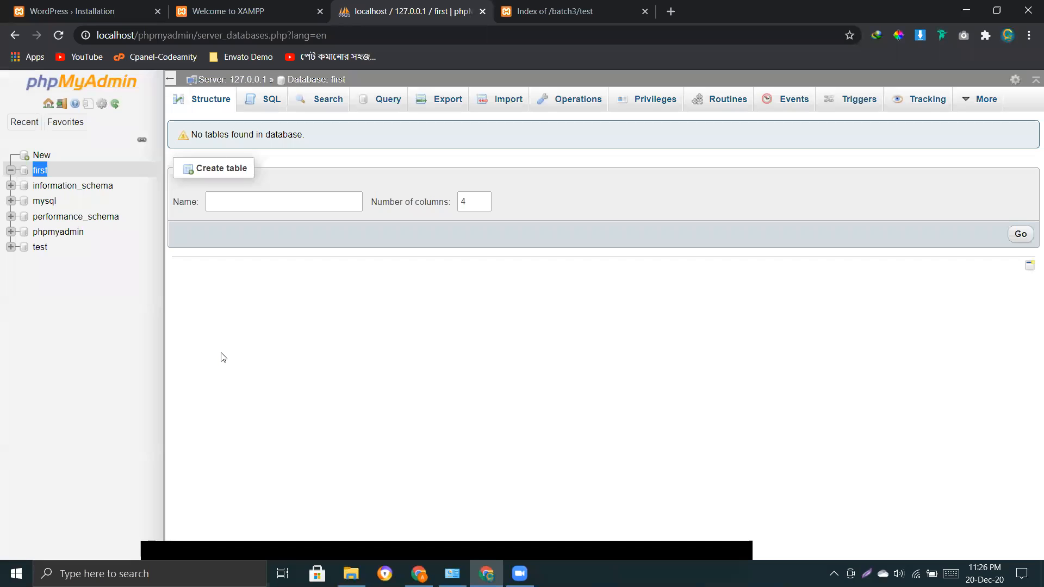
left_click(115, 301)
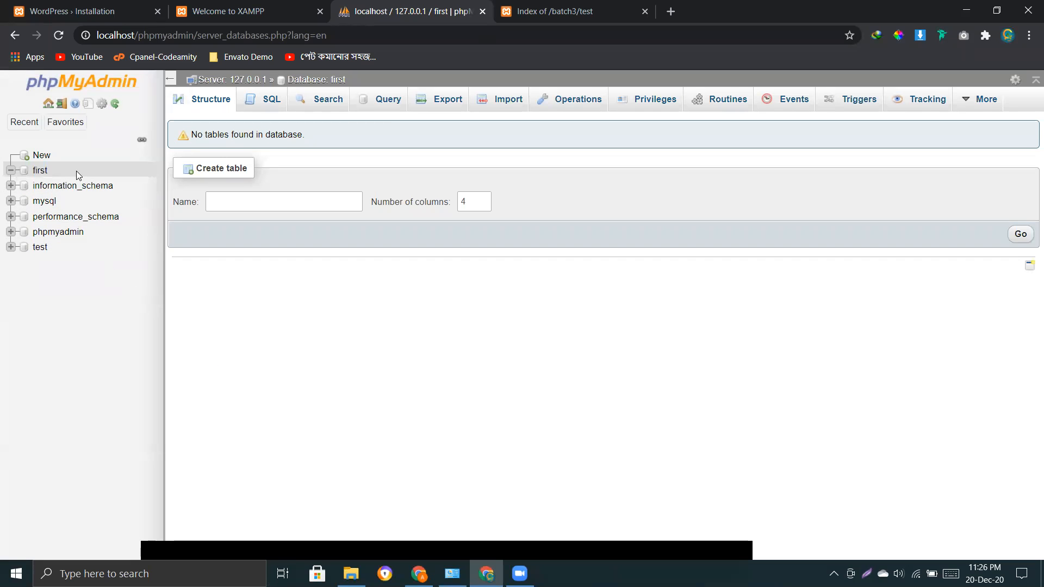
left_click_drag(49, 171, 32, 171)
left_click(366, 504)
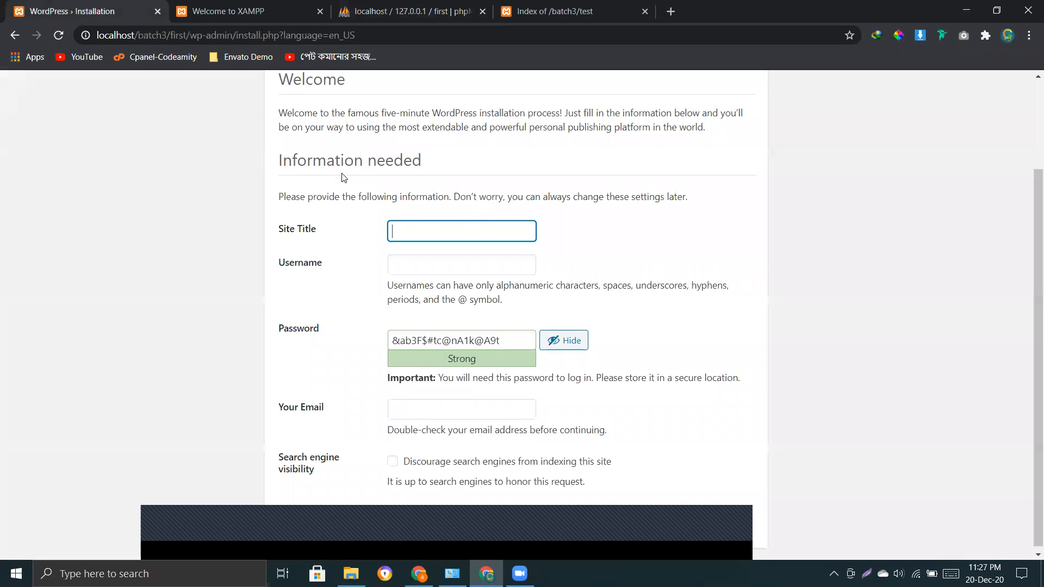
scroll(344, 182, "up", 2)
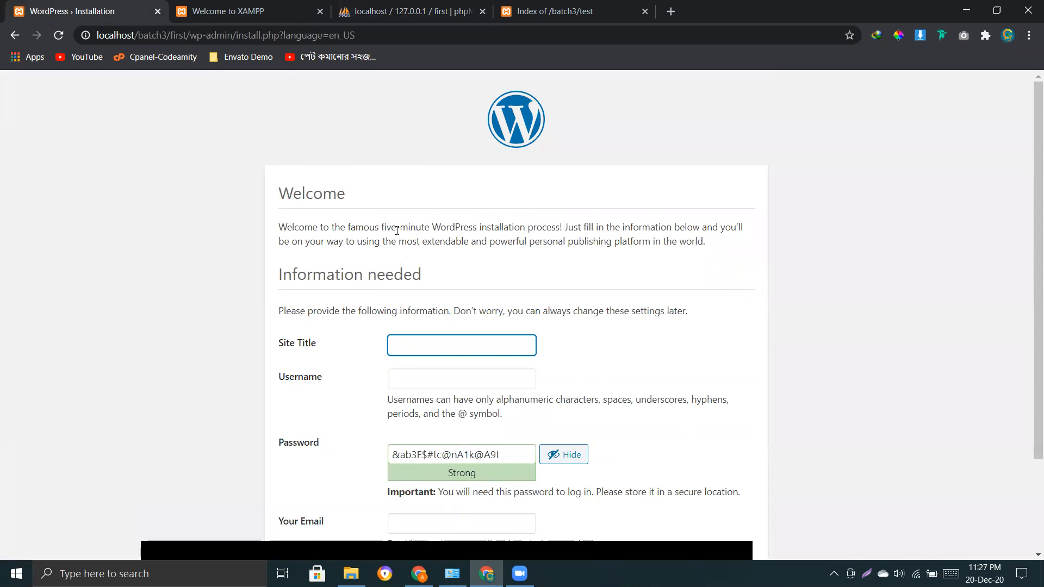
scroll(397, 231, "down", 2)
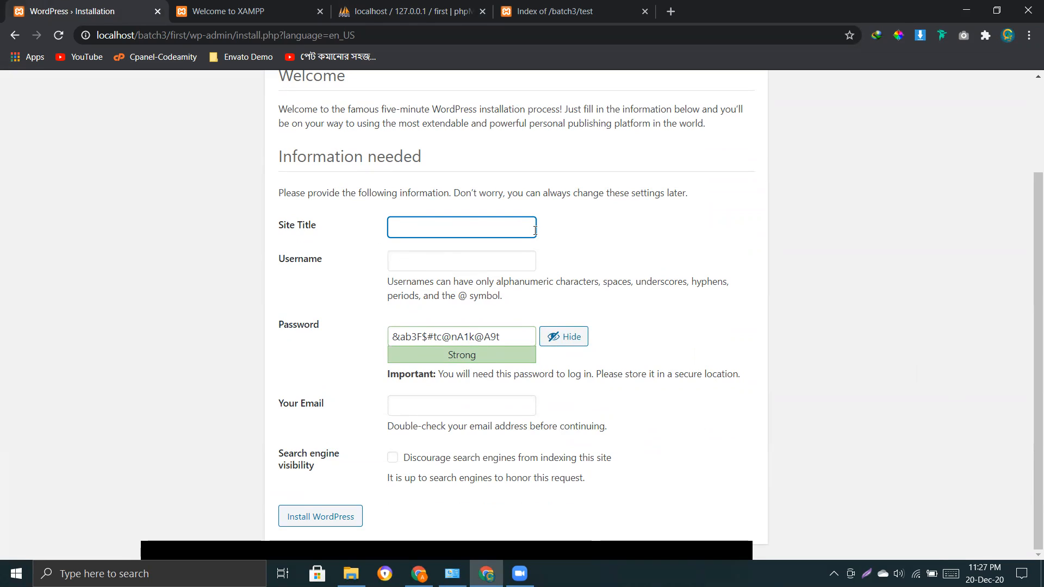
Enter 'First Class - WordPress Installation' as Site Title, correcting the spelling of WordPress.
left_click_drag(324, 234, 276, 228)
left_click(452, 232)
left_click(449, 232)
type("First")
type(" Class")
type(" - ")
type("WCK")
key("BackSpace")
key("BackSpace")
type("ordpress Installation")
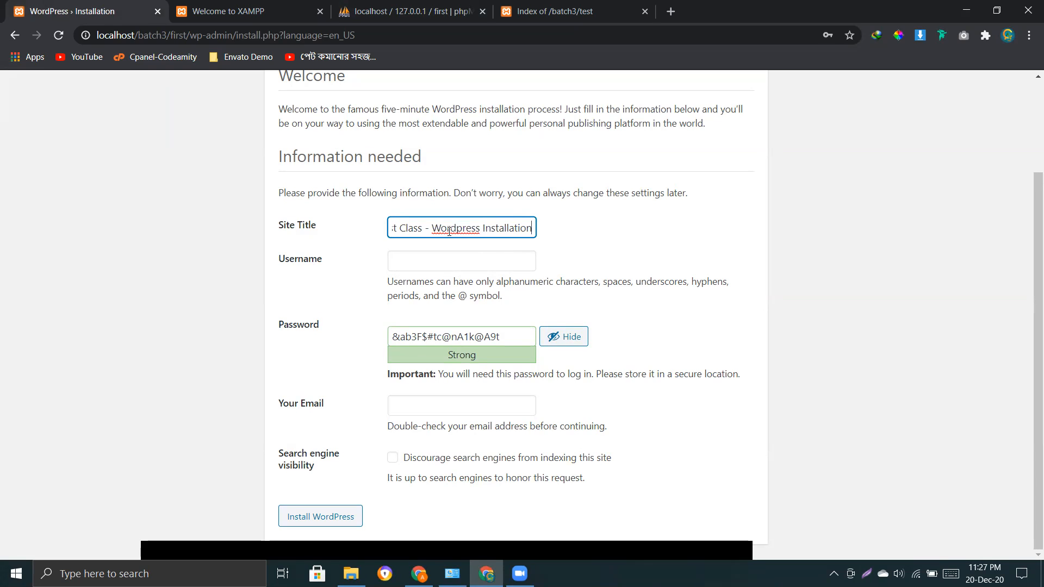
right_click(449, 230)
left_click(483, 240)
Minimize the browser and XAMPP windows to reach File Explorer.
left_click(406, 260)
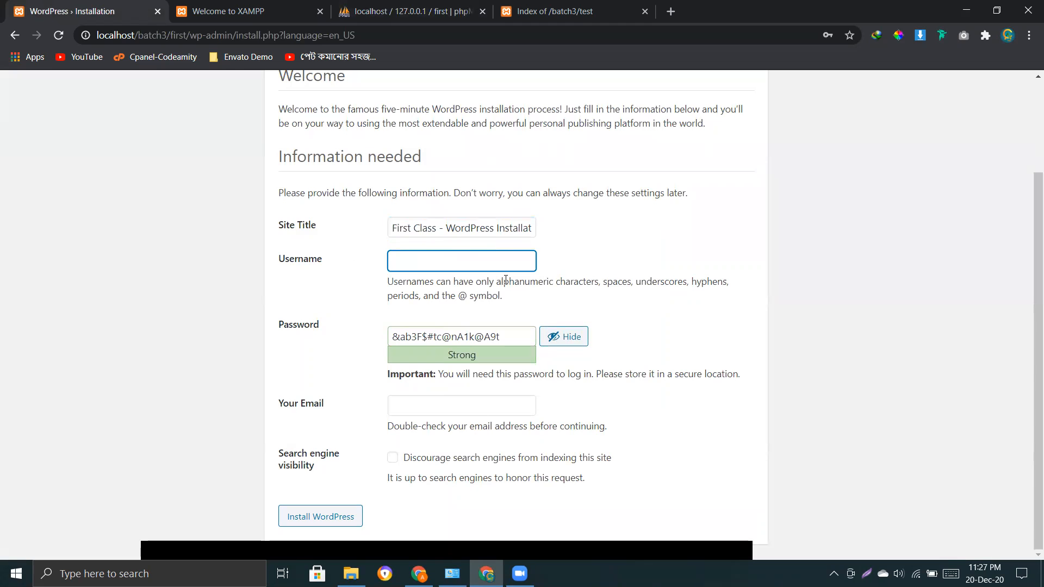
left_click(967, 12)
left_click(967, 12)
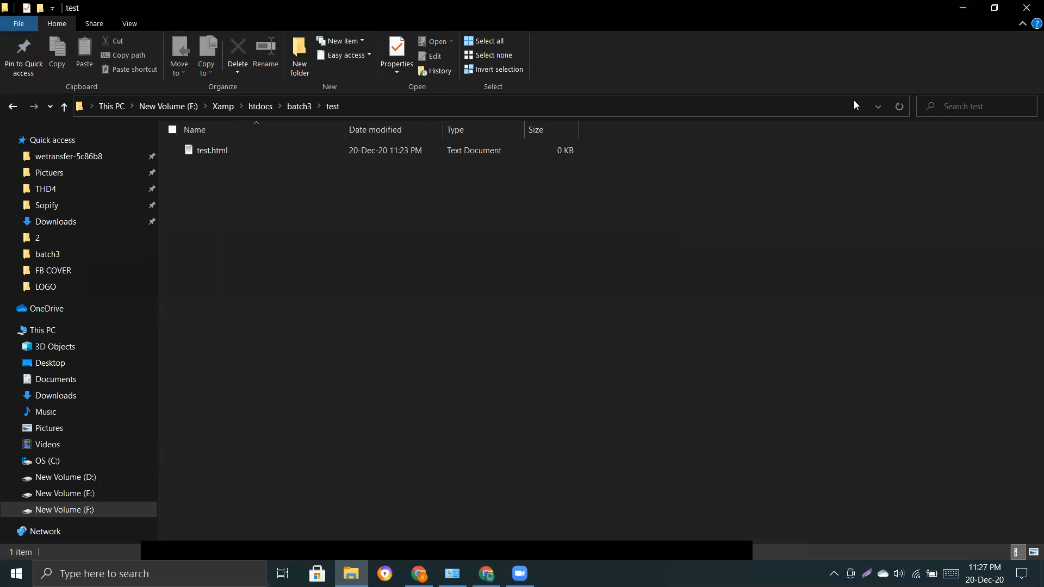
Open the Gravity Form note from the desktop and delete its old text.
left_click(966, 12)
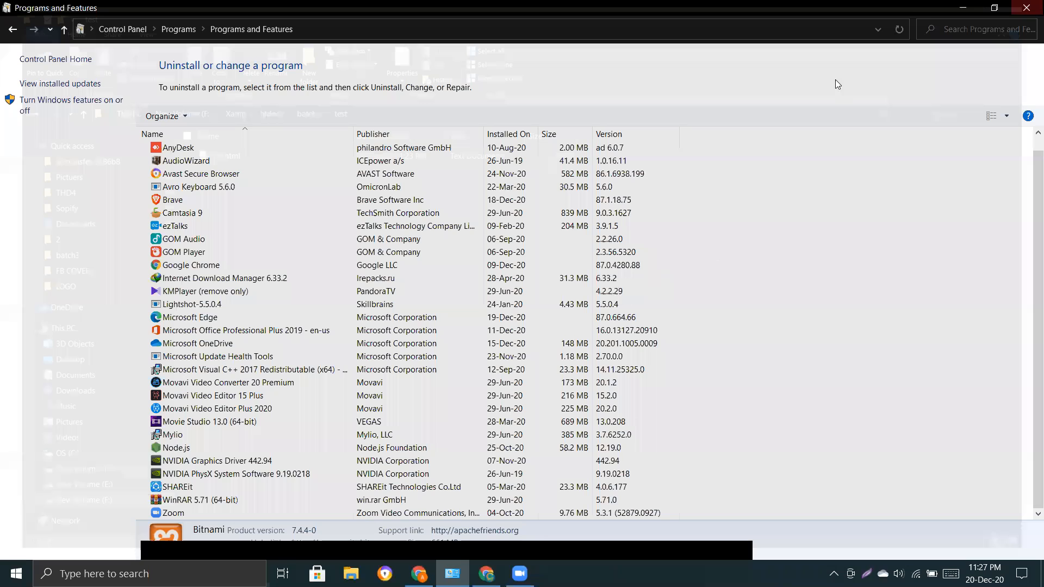
left_click(1028, 8)
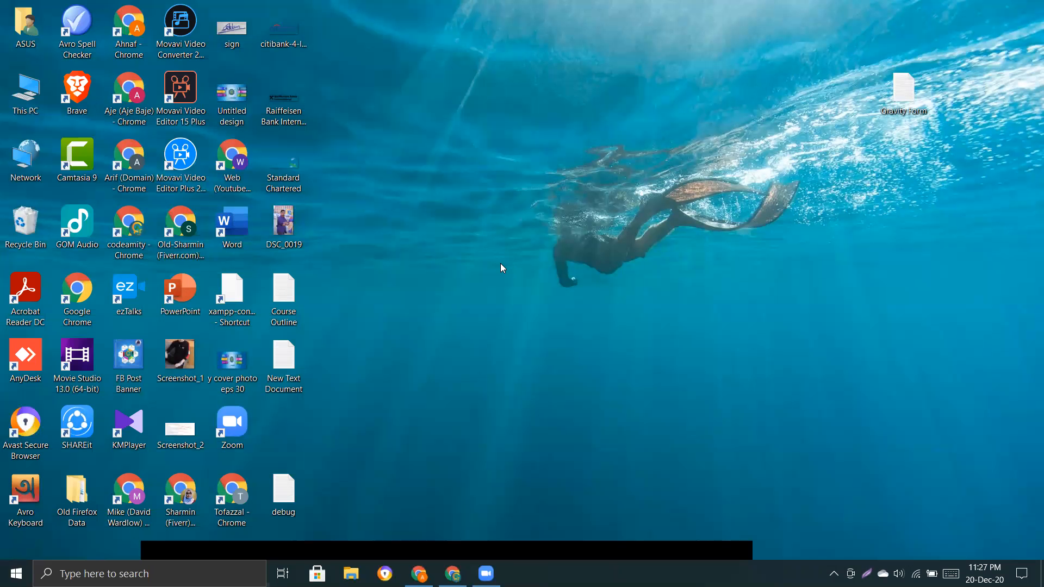
double_click(904, 90)
left_click_drag(305, 452, 168, 129)
key("Delete")
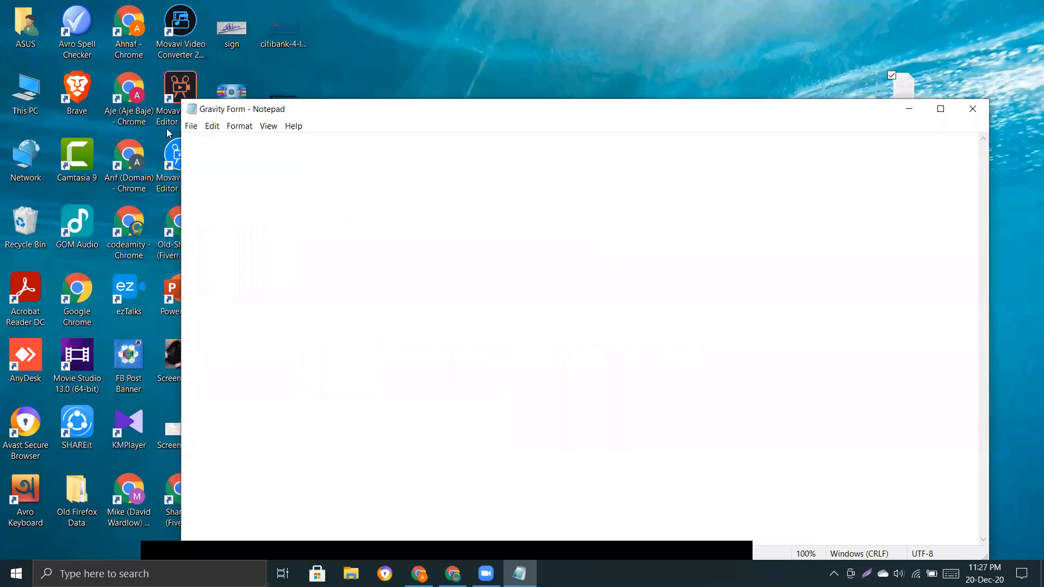
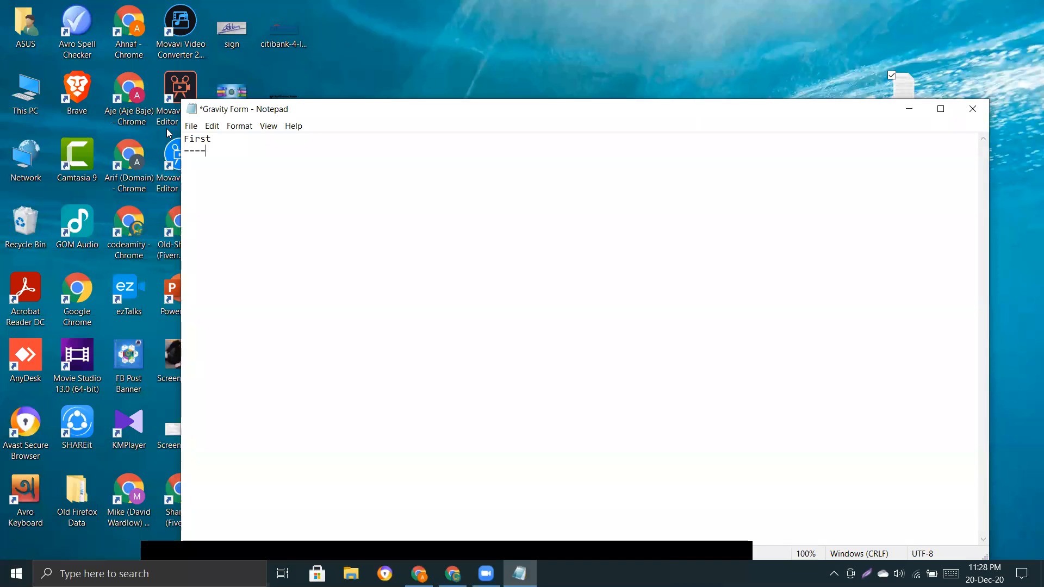
Record the admin username and password in the note and paste the username into WordPress.
key("Home")
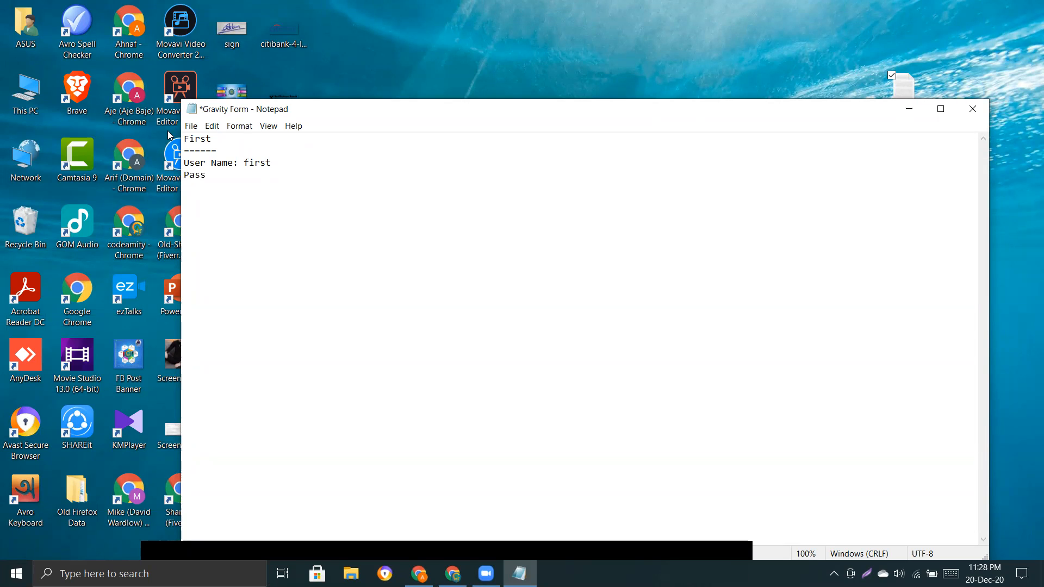
double_click(263, 164)
key("ctrl+c")
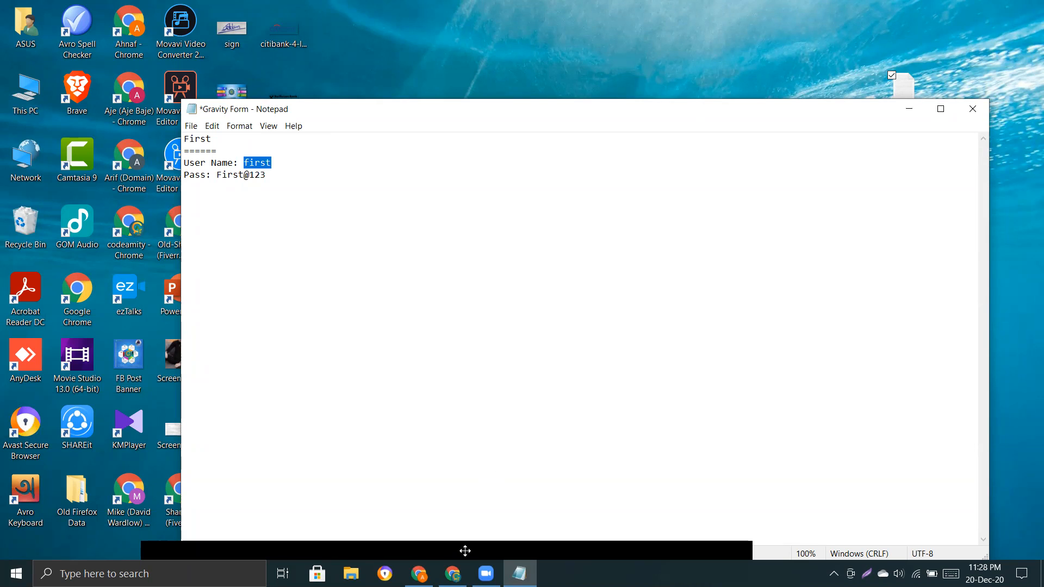
key("alt+Tab")
key("ctrl+v")
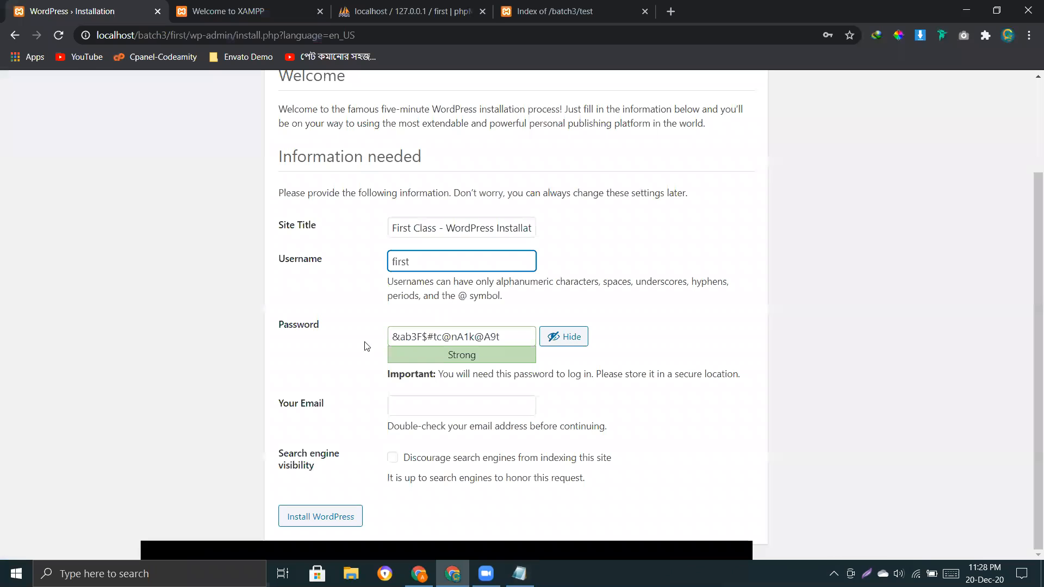
Replace the generated admin password with the password noted in Notepad.
left_click_drag(275, 328, 333, 329)
left_click(430, 337)
key("alt+Tab")
left_click_drag(272, 180, 217, 177)
key("ctrl+c")
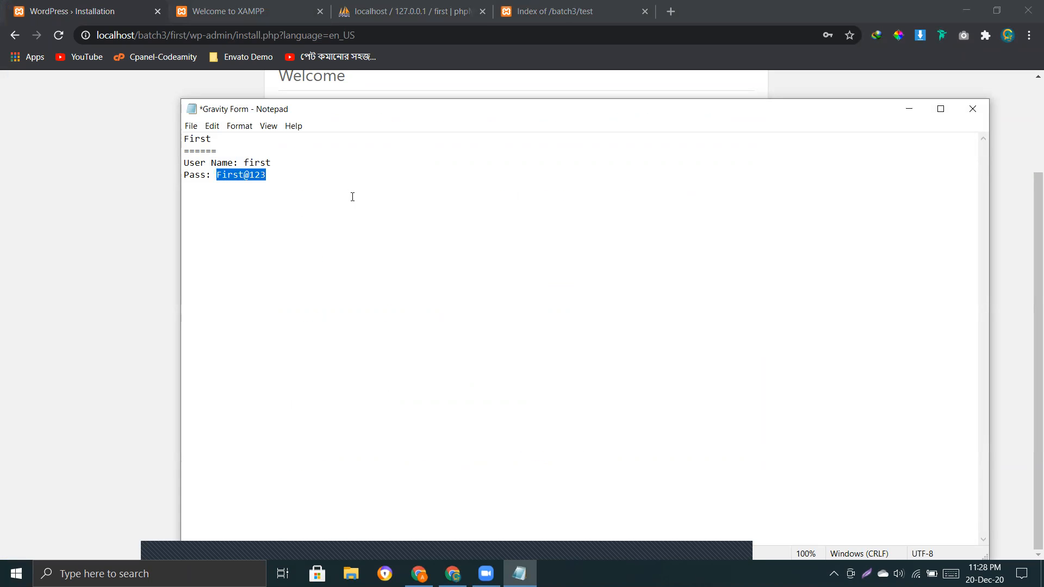
key("alt+Tab")
triple_click(496, 333)
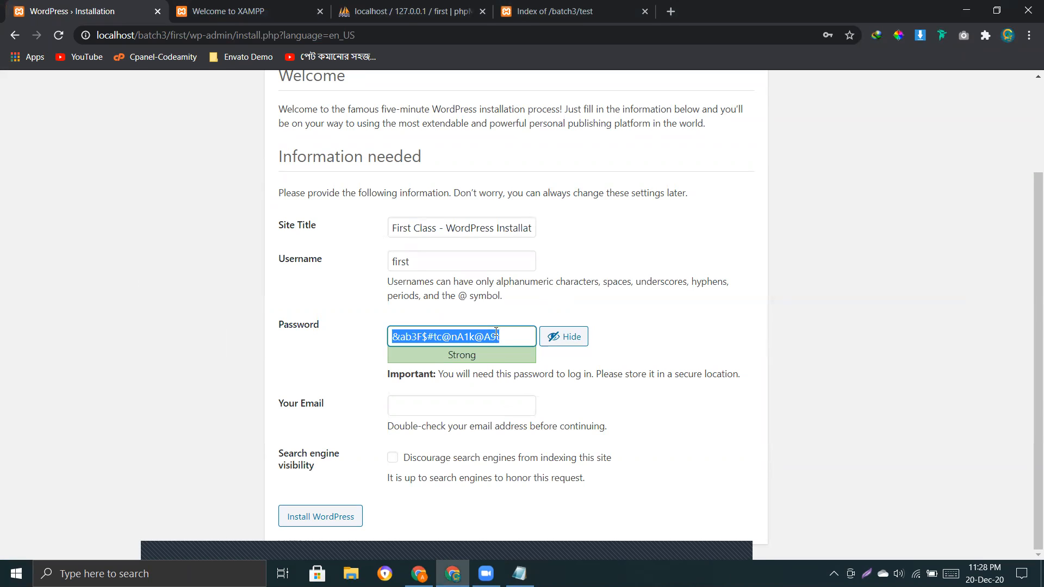
key("ctrl+v")
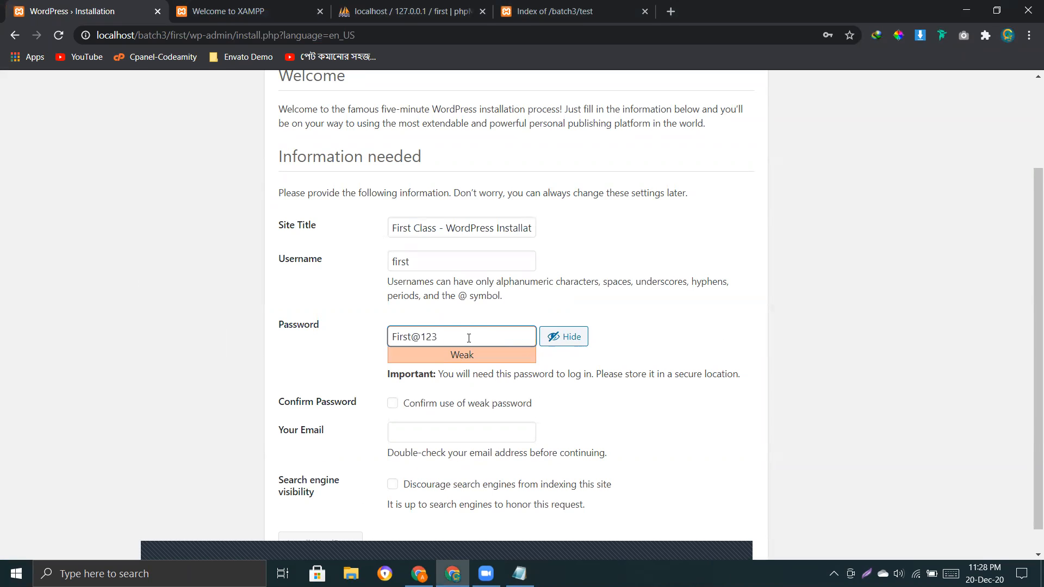
Remove the stray character from the password, check it, and confirm use of the weak password.
type("#0")
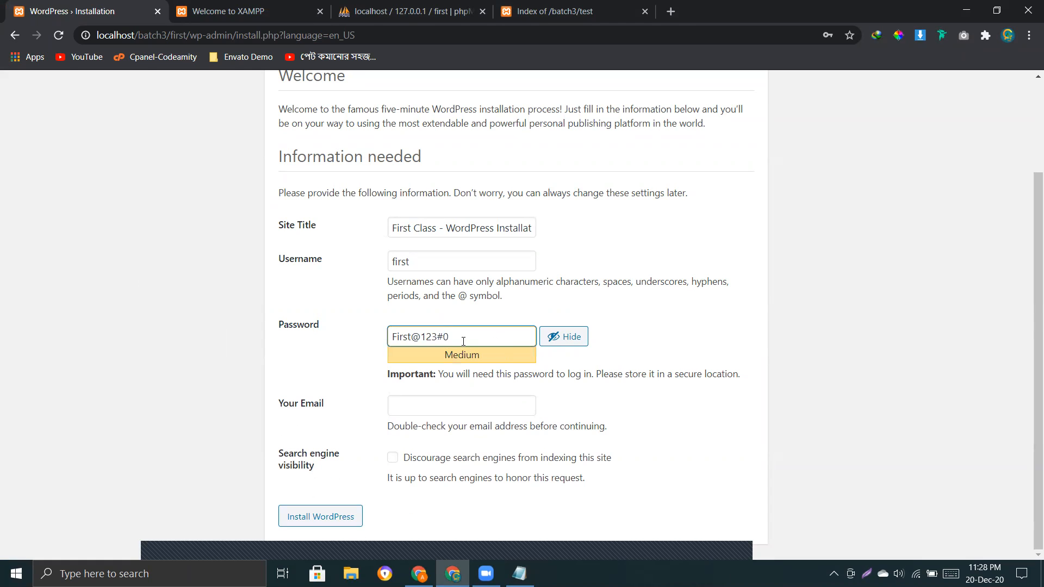
key("BackSpace")
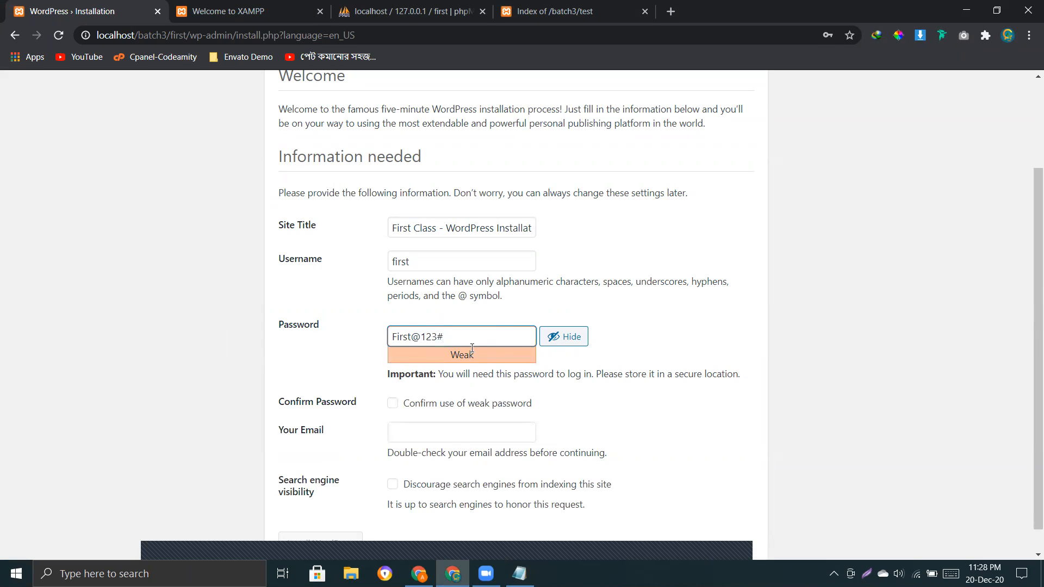
key("BackSpace")
left_click(576, 340)
left_click(566, 338)
left_click_drag(279, 402, 393, 408)
left_click(393, 406)
Fill in the admin e-mail using the browser's saved autofill suggestion.
scroll(327, 413, "down", 1)
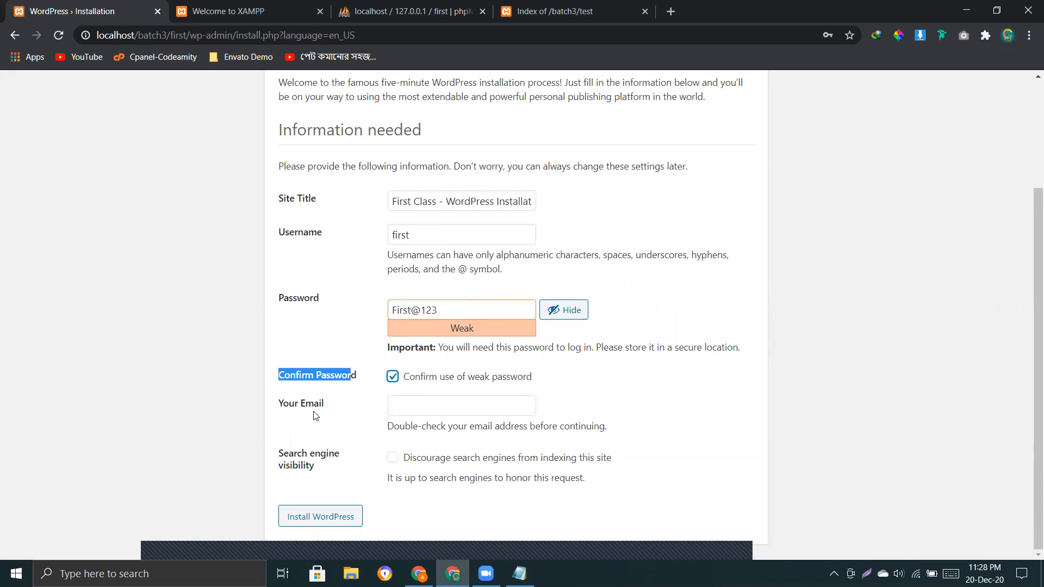
left_click_drag(324, 405, 278, 406)
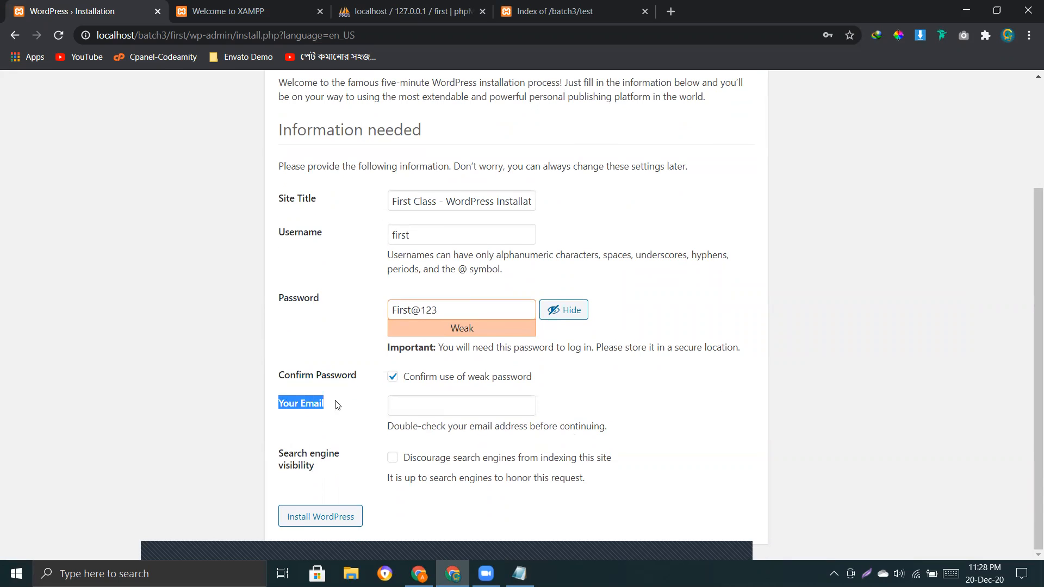
left_click(427, 407)
left_click(447, 431)
left_click_drag(510, 409, 395, 407)
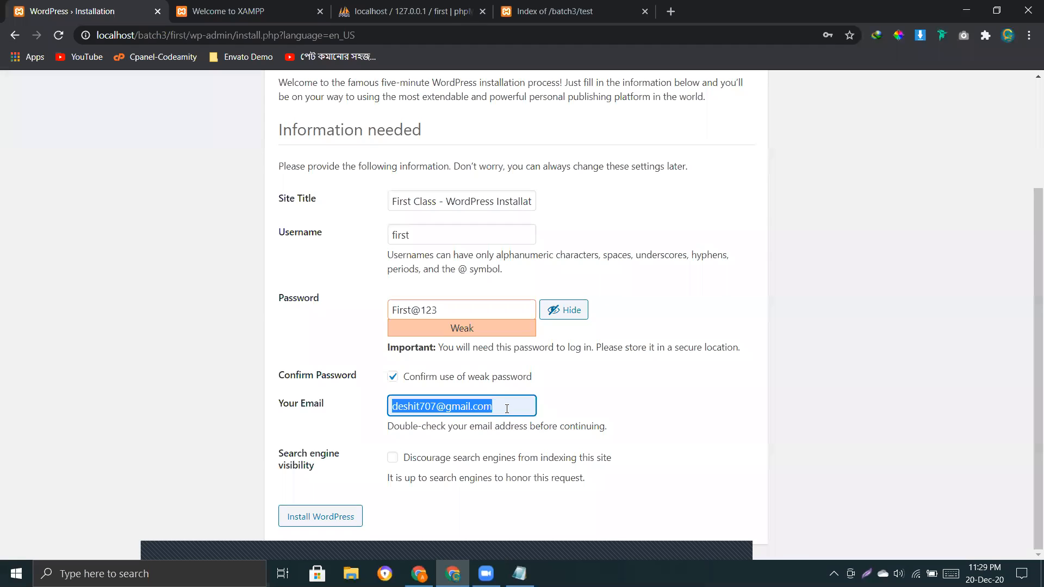
left_click(536, 409)
left_click(597, 400)
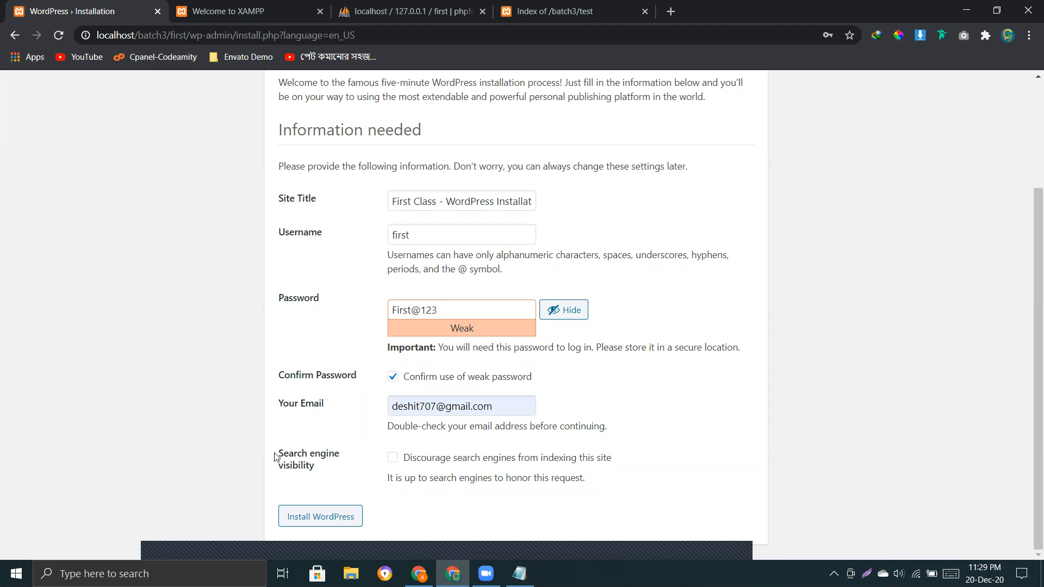
Review the search engine visibility option, leaving the site indexable.
left_click_drag(277, 453, 329, 472)
left_click(330, 469)
left_click(391, 462)
left_click(394, 462)
left_click_drag(407, 462, 629, 459)
left_click(652, 460)
Run Install WordPress, dismiss Chrome's save-password bubble, and proceed to the login page.
left_click(303, 521)
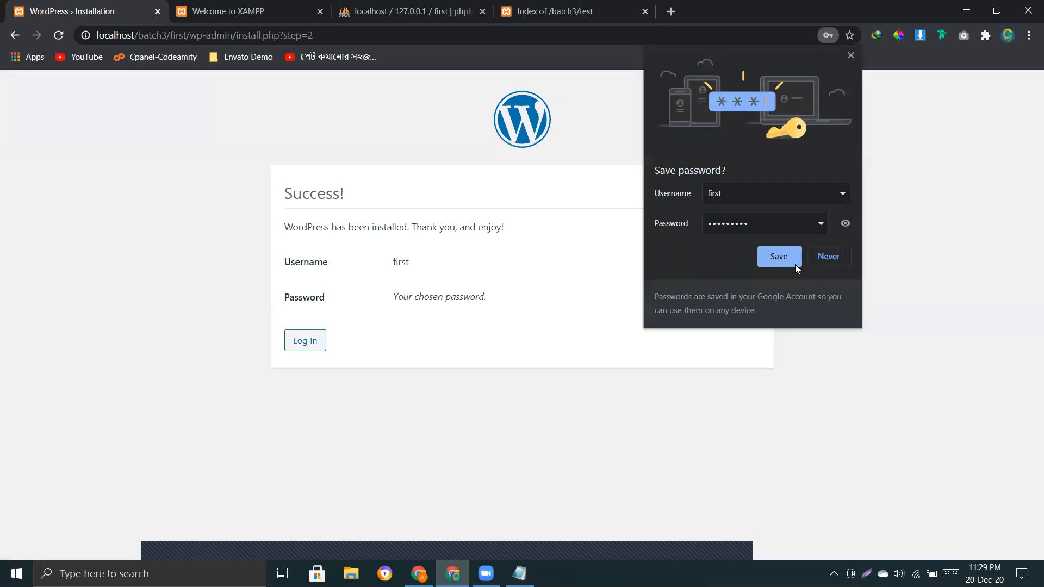
left_click(852, 56)
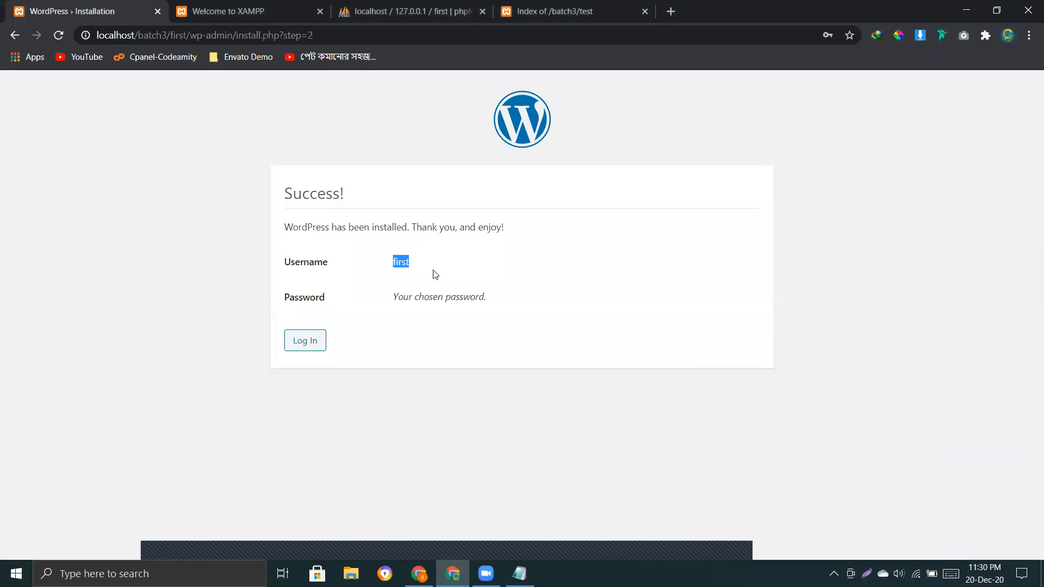
left_click(610, 294)
left_click(305, 341)
Enter the admin username copied from the Notepad credentials into the login form.
left_click(489, 271)
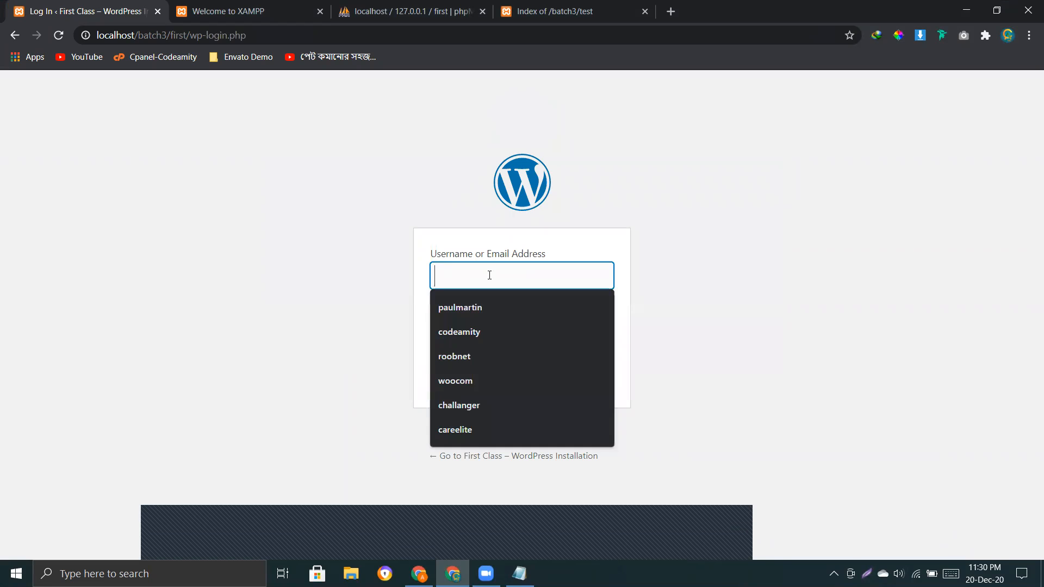
type("fr")
key("BackSpace")
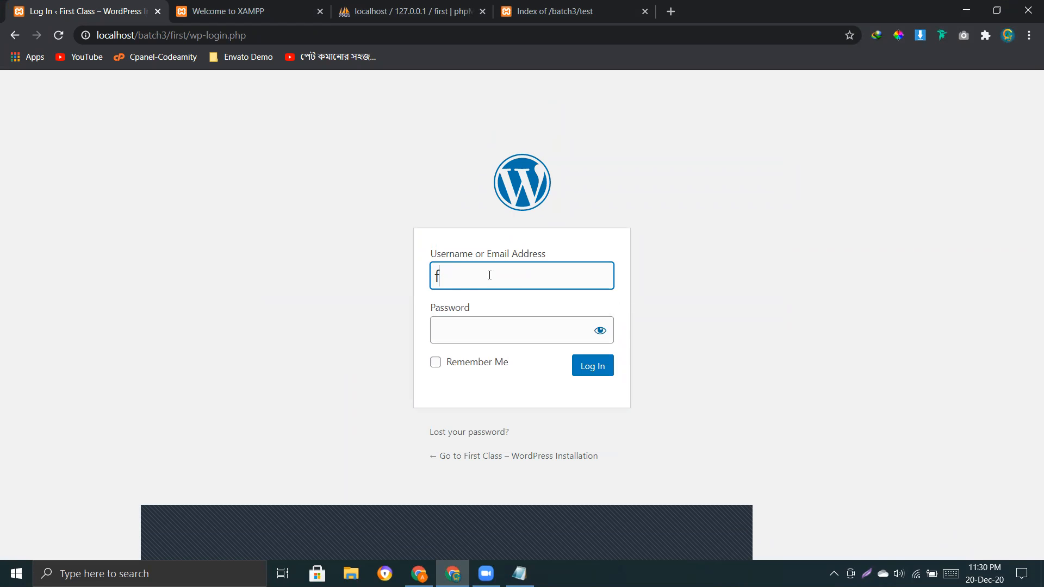
key("alt+Tab")
key("alt+Tab")
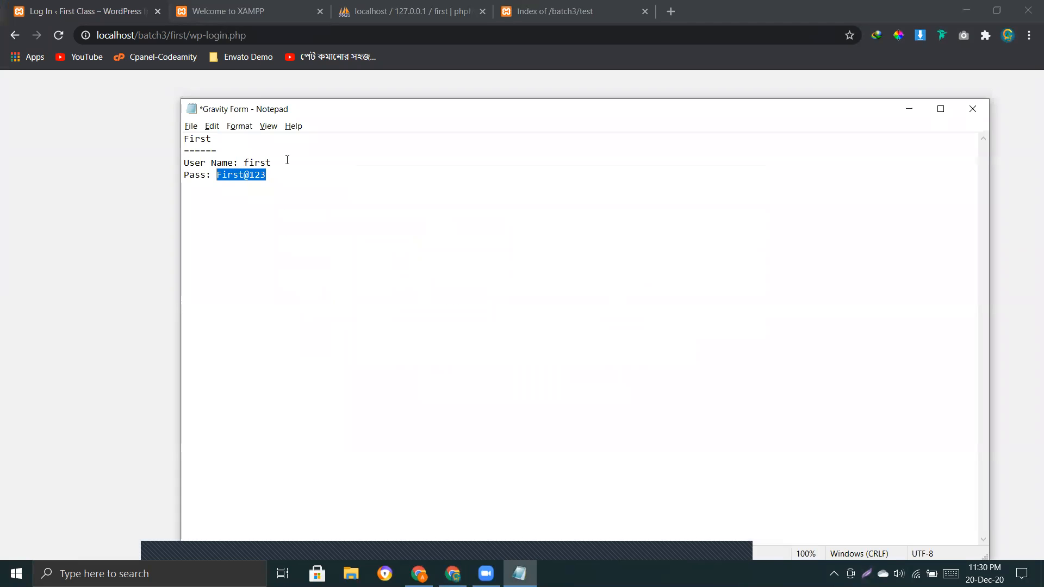
double_click(259, 162)
key("ctrl+c")
key("alt+Tab")
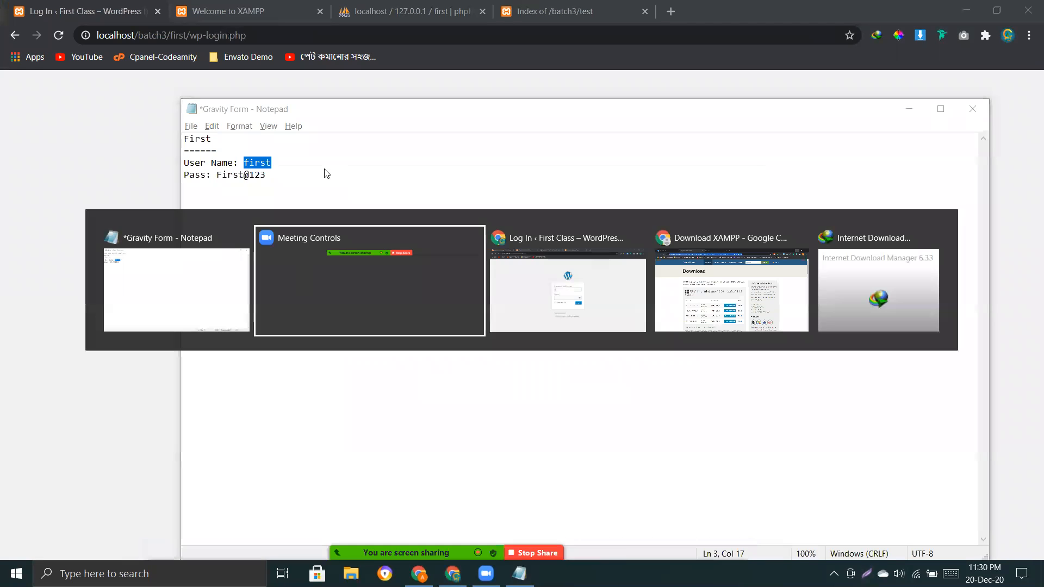
key("alt+Tab")
key("ctrl+a")
key("ctrl+v")
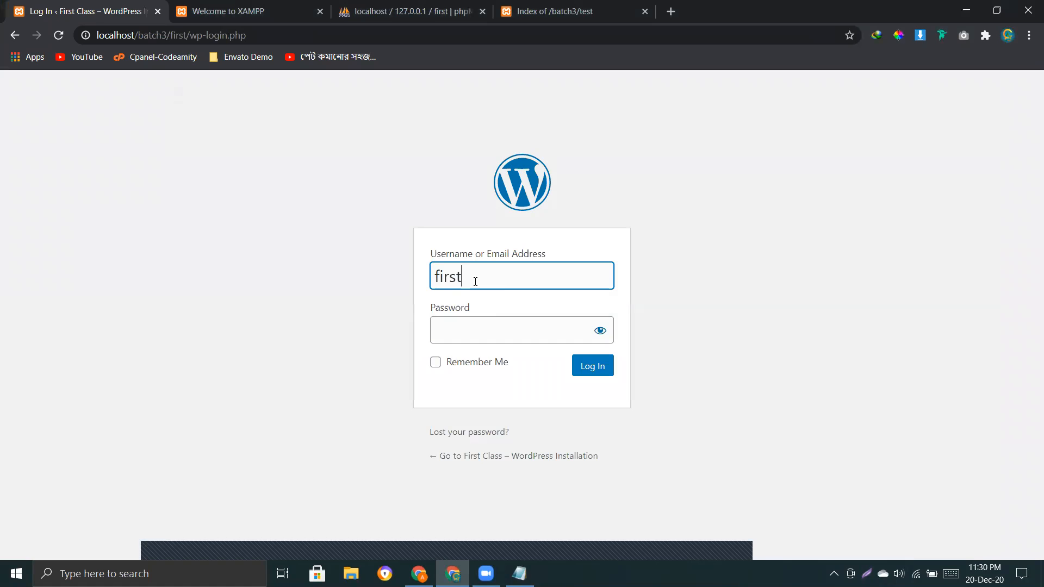
Paste the noted password, reveal it to verify, and log in.
key("alt+Tab")
left_click_drag(266, 174, 216, 175)
key("alt+Tab")
left_click(478, 329)
key("ctrl+v")
left_click(600, 331)
left_click(613, 371)
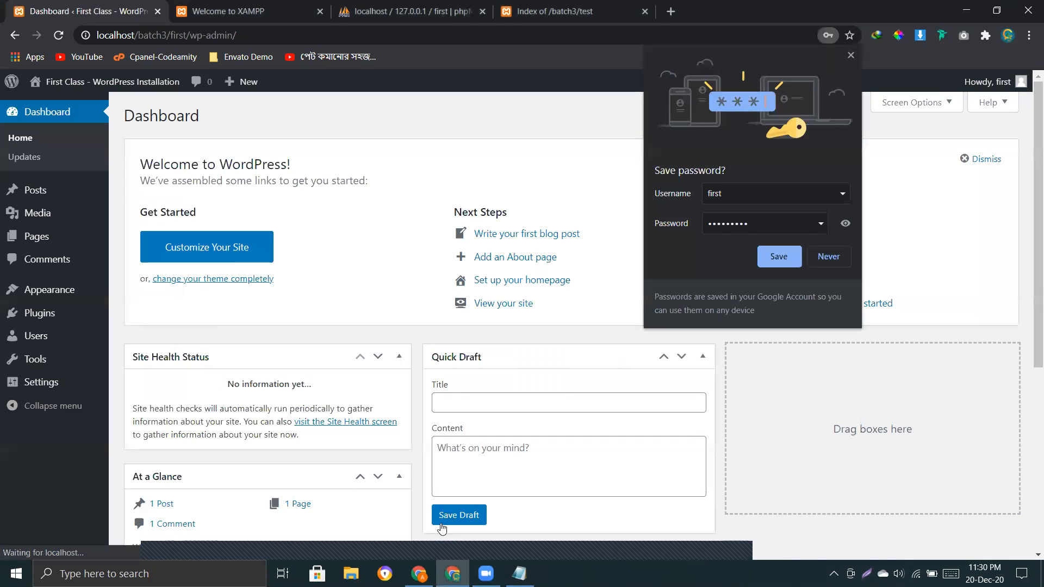
Dismiss the save-password prompt and browse the dashboard widgets and site-name Visit Site menu.
left_click(851, 55)
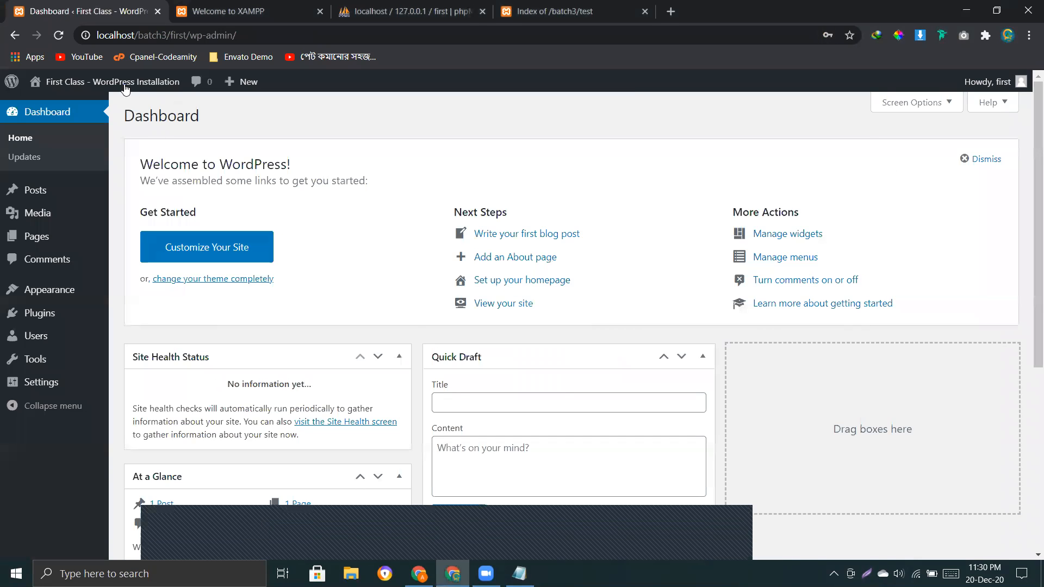
scroll(609, 174, "down", 5)
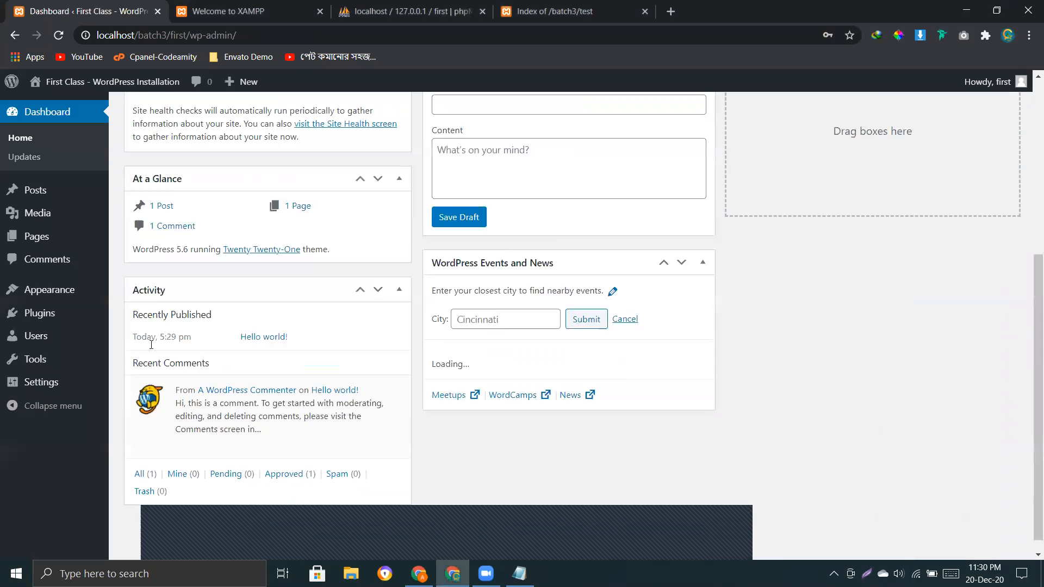
scroll(216, 261, "up", 2)
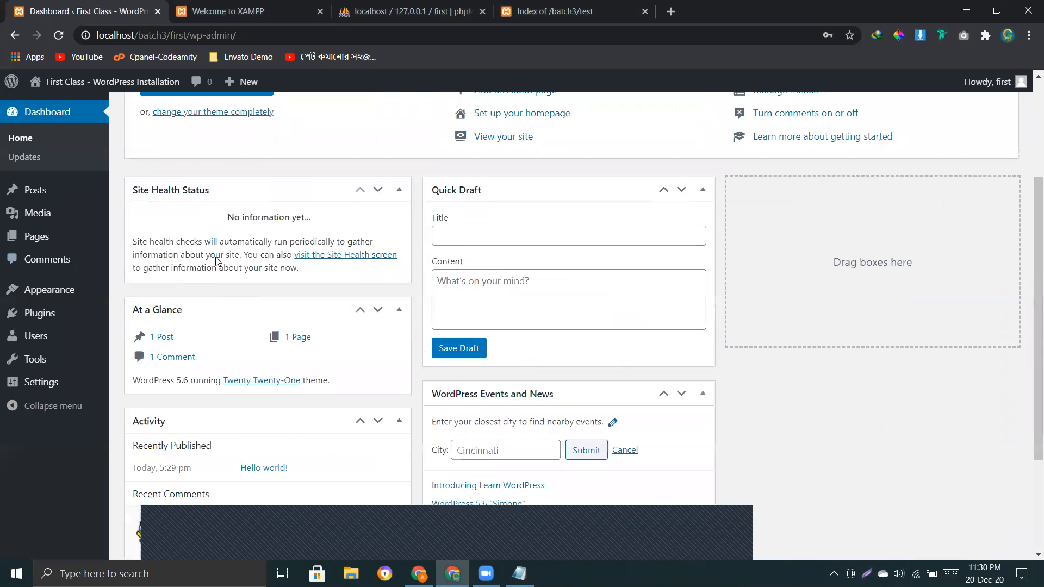
scroll(216, 261, "up", 3)
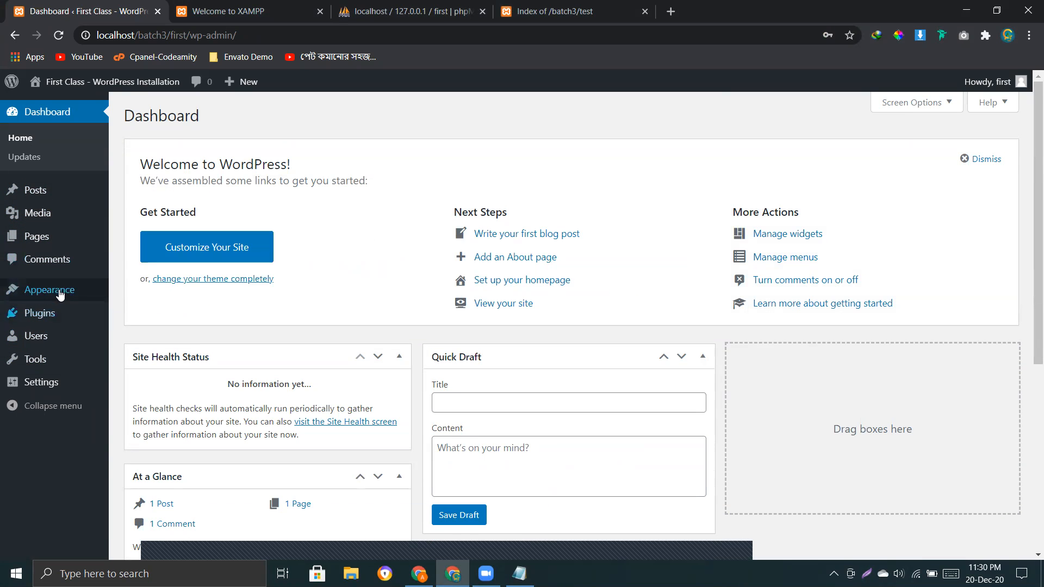
mouse_move(68, 300)
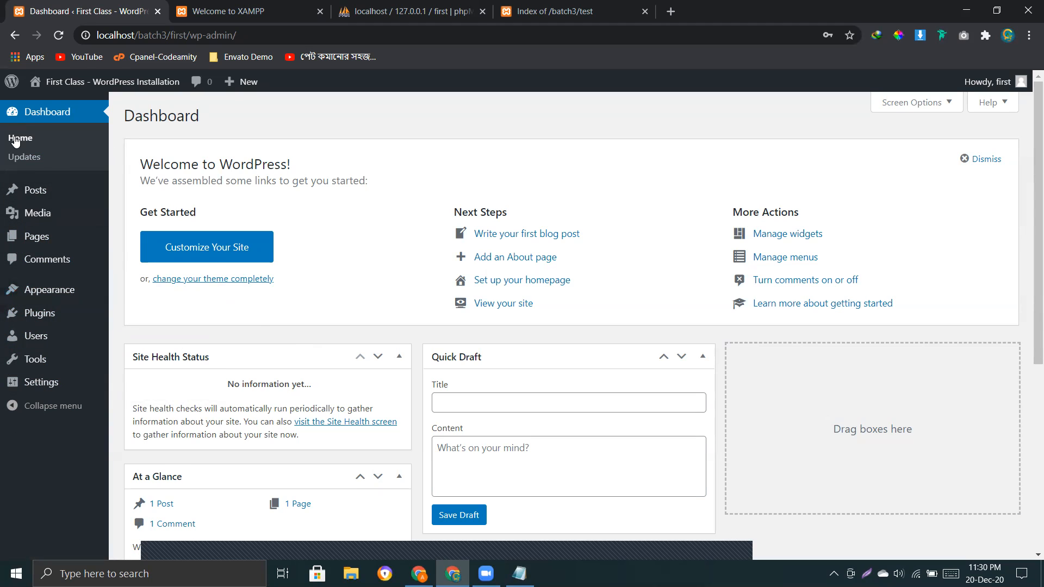
mouse_move(48, 83)
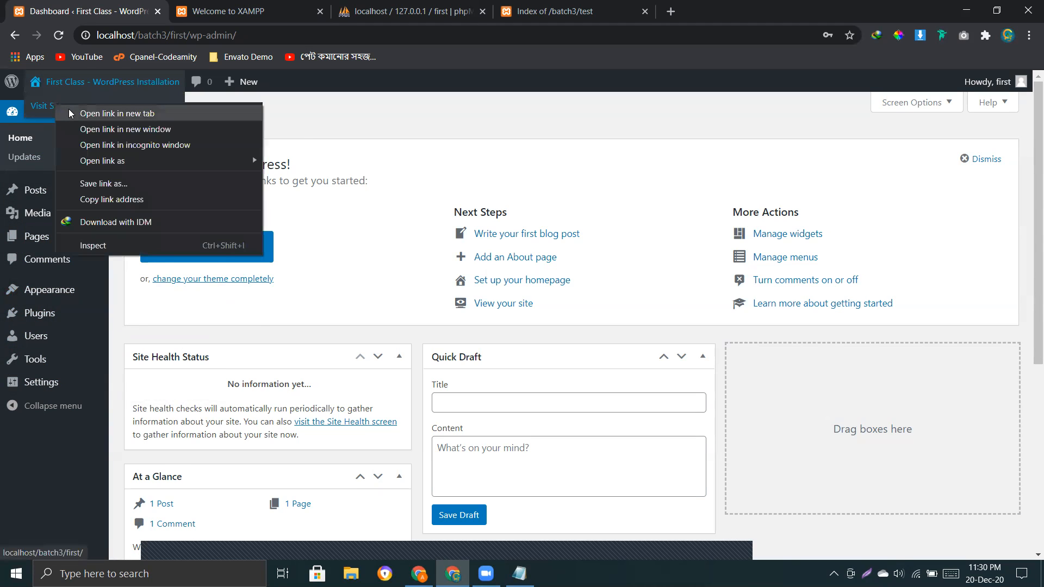
left_click(376, 125)
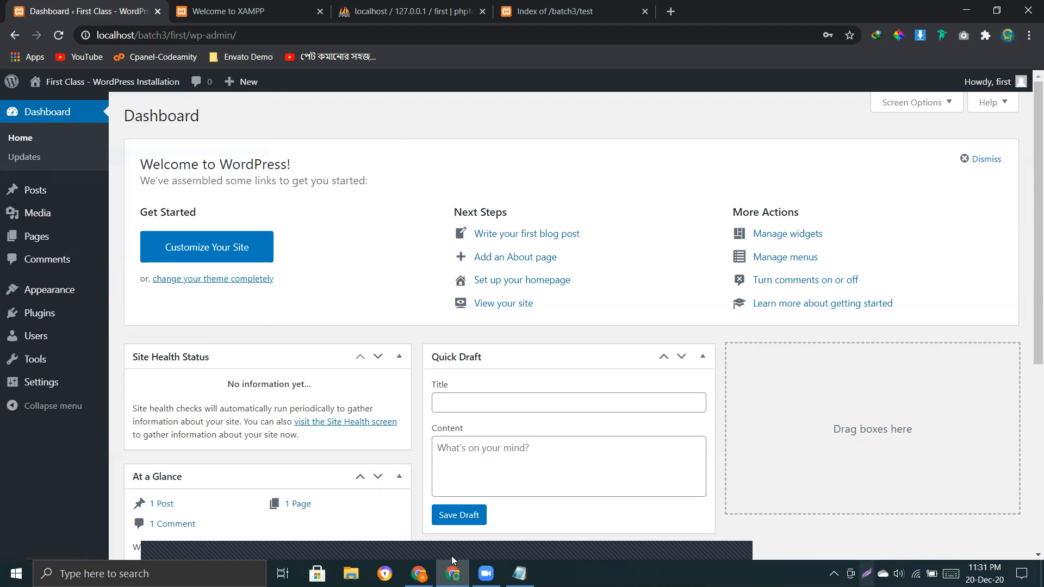
mouse_move(45, 83)
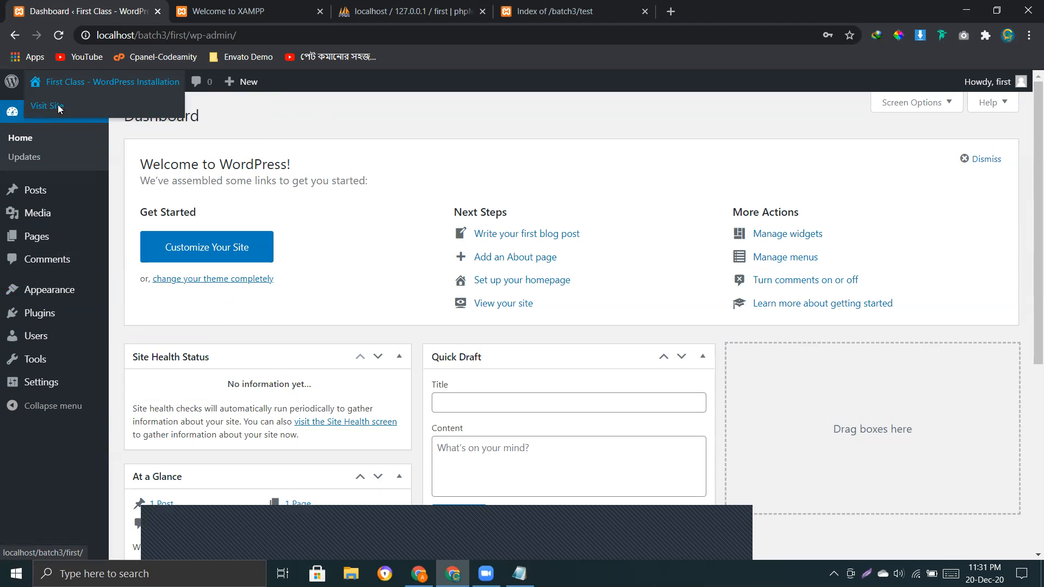
Open the live site from Visit Site in a new tab and scroll through its front page.
right_click(59, 108)
left_click(121, 116)
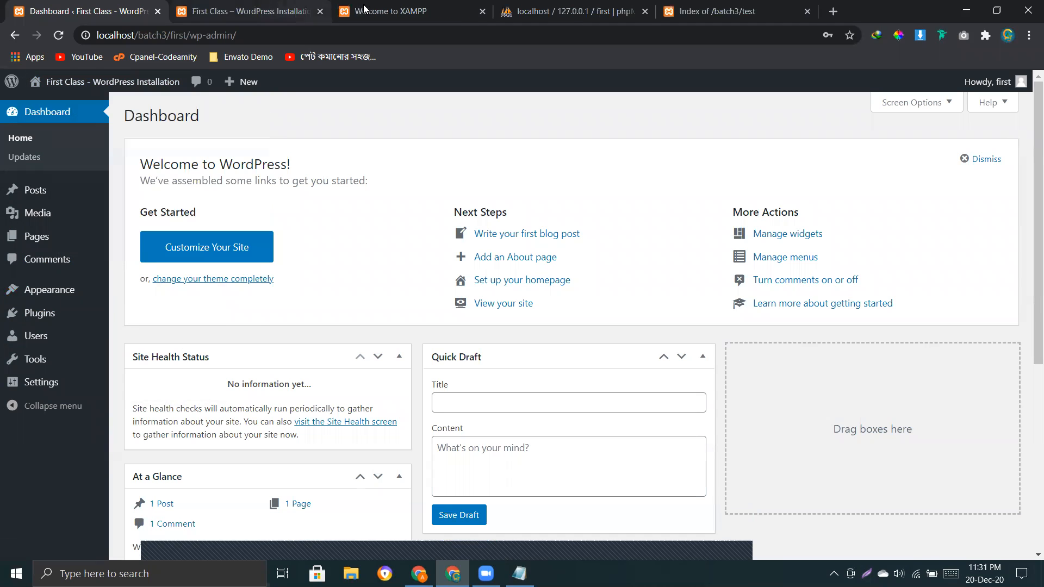
left_click(245, 11)
scroll(431, 340, "down", 6)
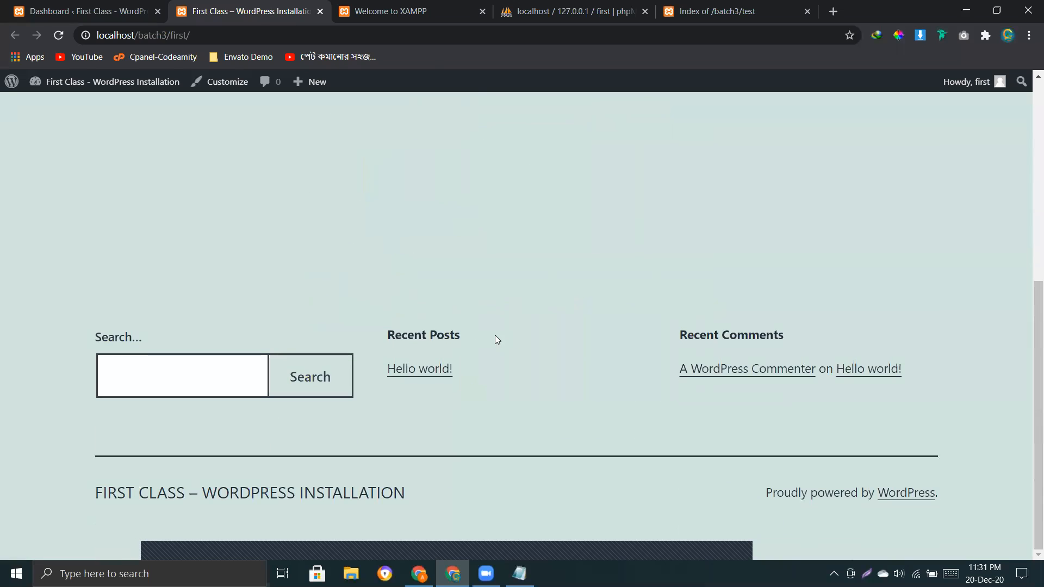
scroll(495, 341, "up", 7)
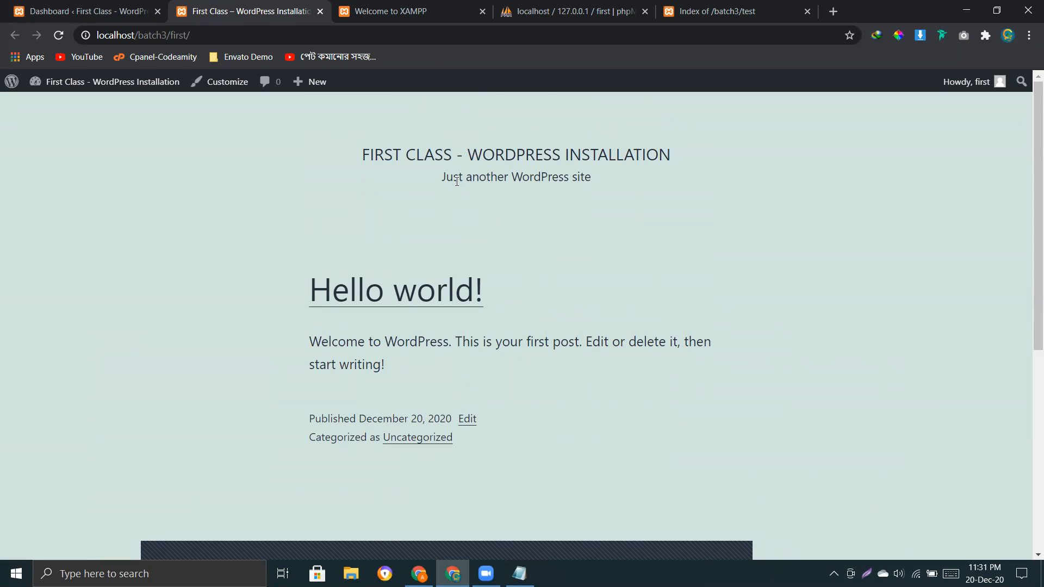
scroll(364, 344, "down", 6)
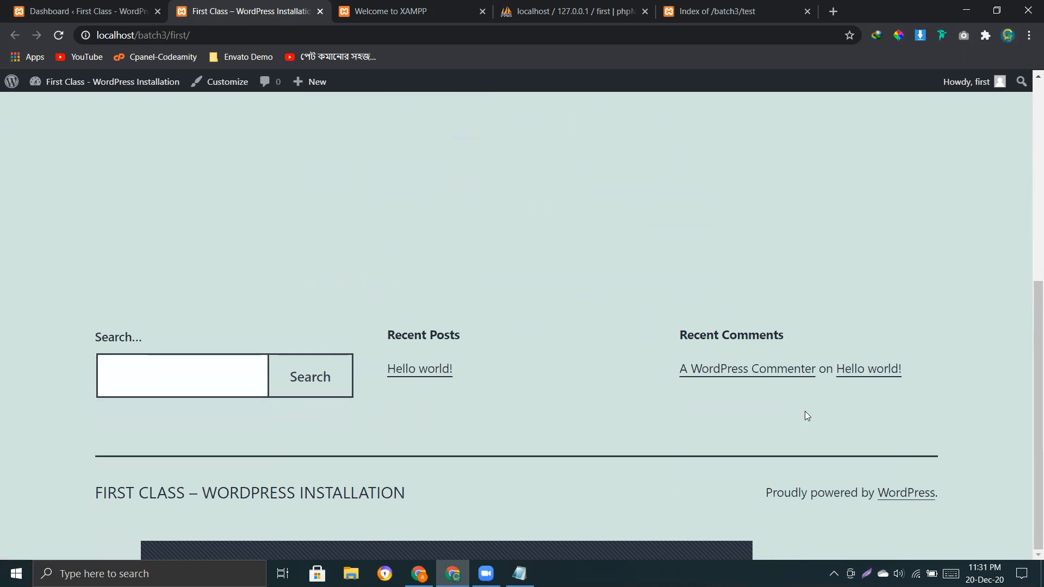
left_click_drag(1029, 408, 1029, 220)
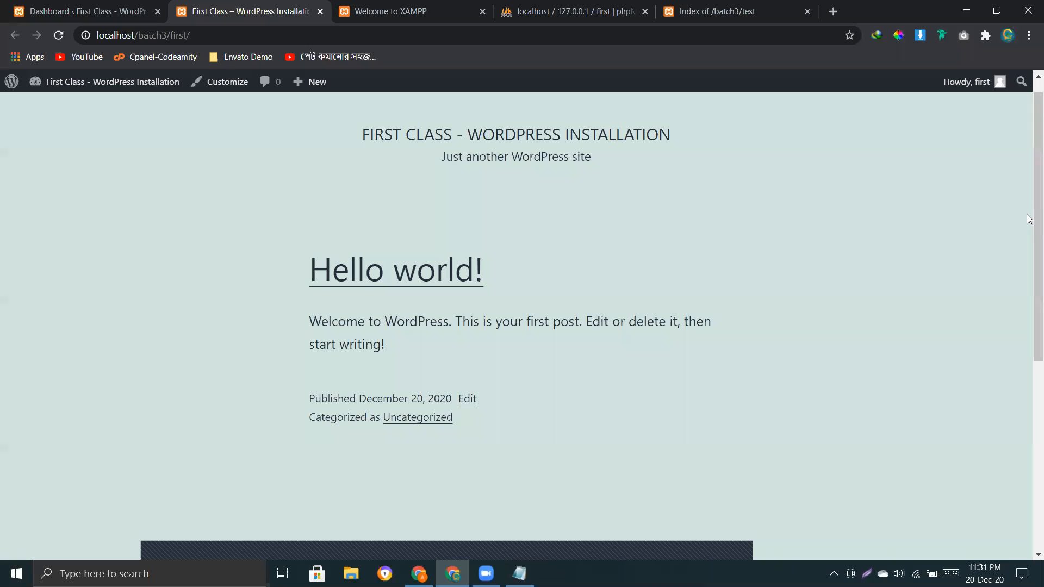
Close the XAMPP, phpMyAdmin and Index of /batch3/test tabs, returning to the Dashboard tab.
left_click(429, 7)
left_click(483, 14)
left_click(483, 13)
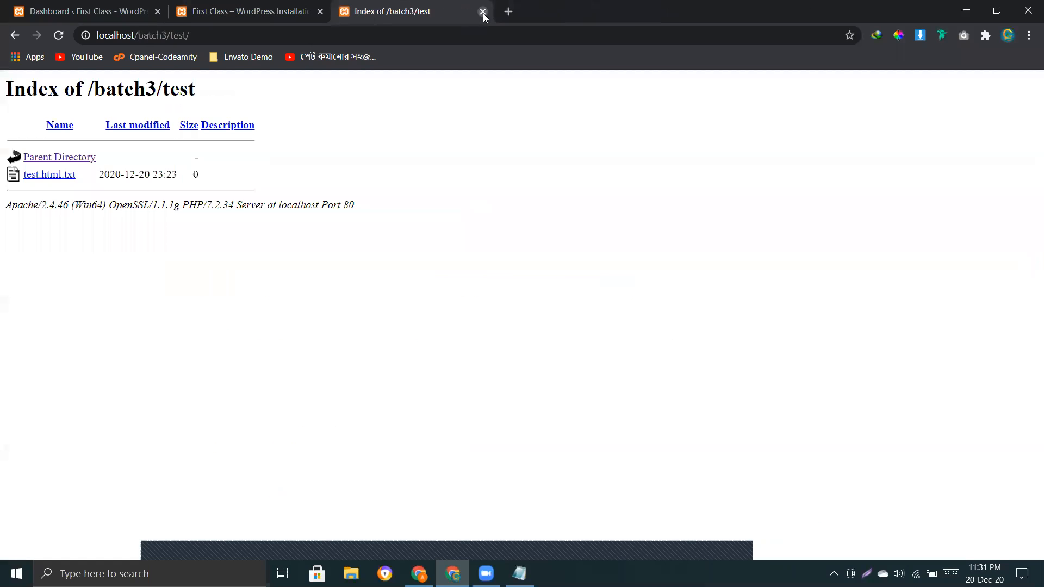
left_click(483, 14)
left_click(76, 9)
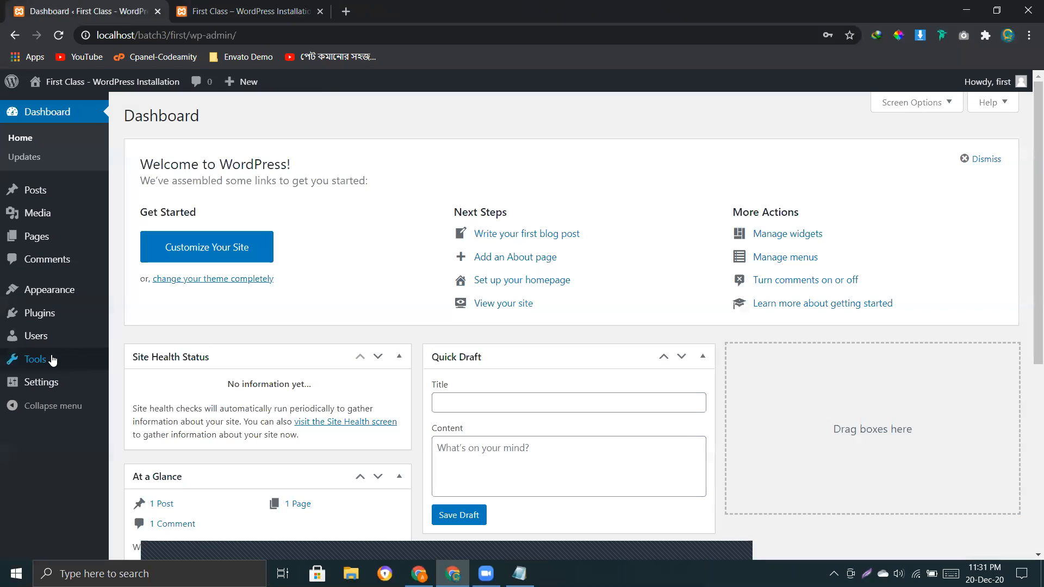
Open Appearance > Themes in a new tab, activate Twenty Nineteen, and reload the site to preview it.
right_click(121, 294)
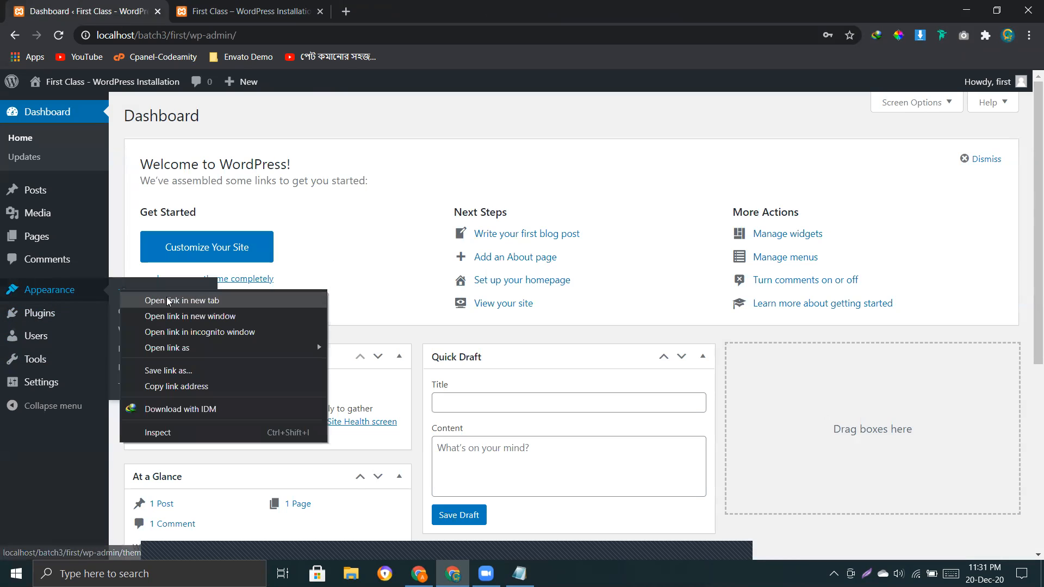
left_click(173, 298)
left_click(248, 11)
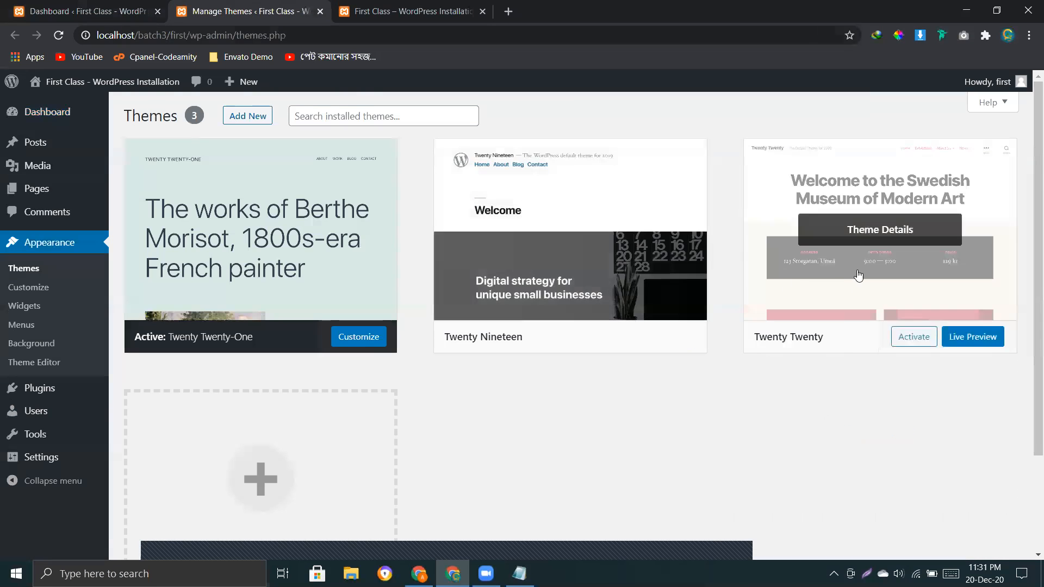
left_click(644, 275)
left_click(541, 529)
left_click(393, 13)
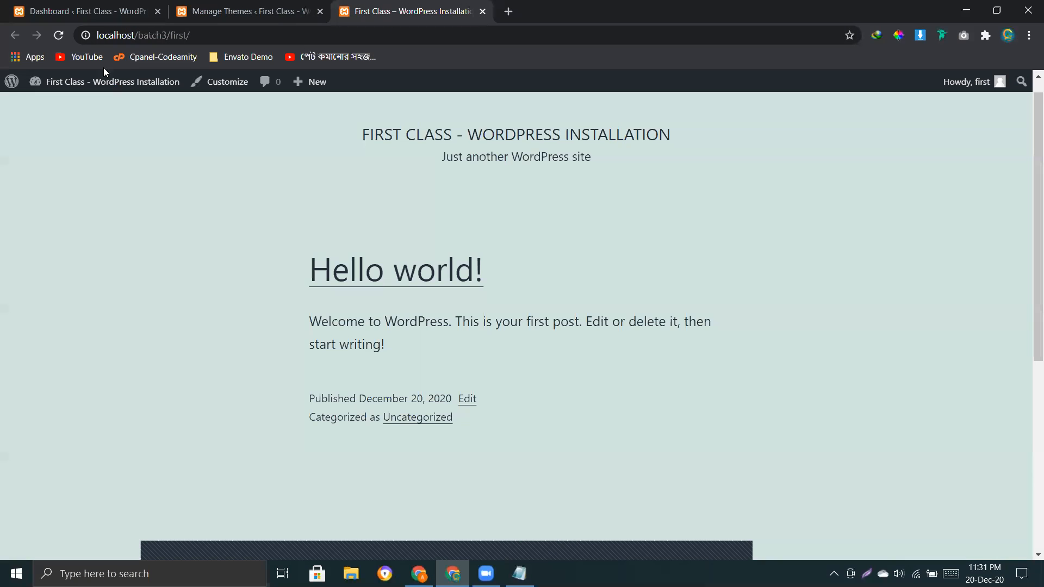
left_click(59, 36)
scroll(350, 354, "down", 3)
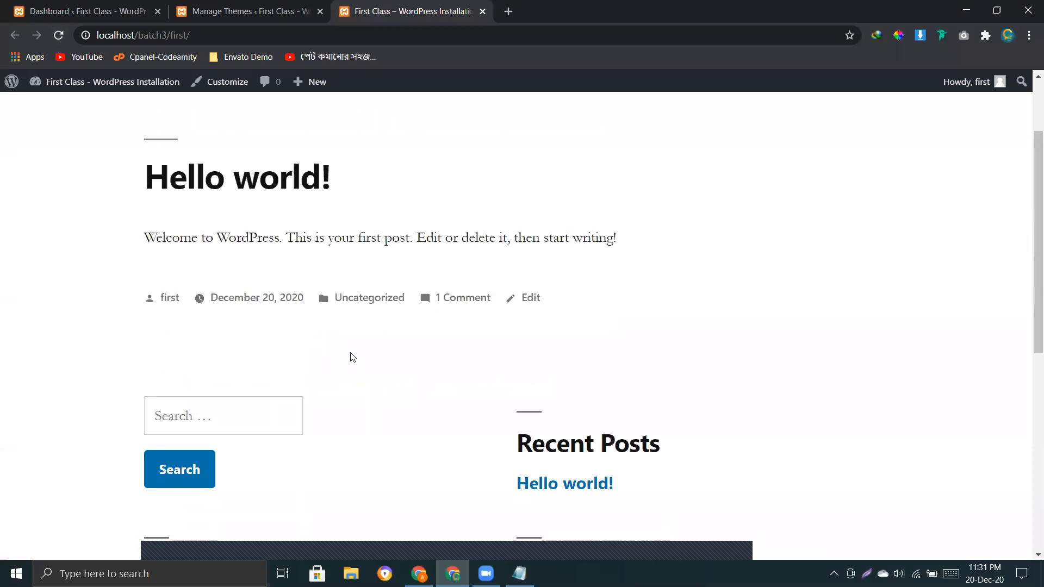
scroll(510, 382, "up", 3)
Activate Twenty Twenty and reload the front page to view the site in that theme.
left_click(229, 11)
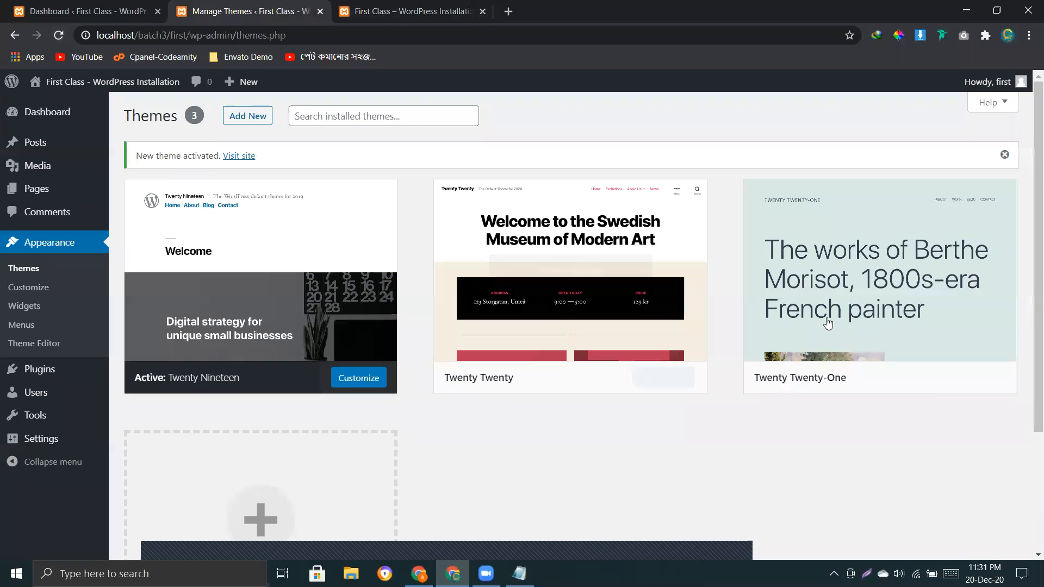
left_click(601, 377)
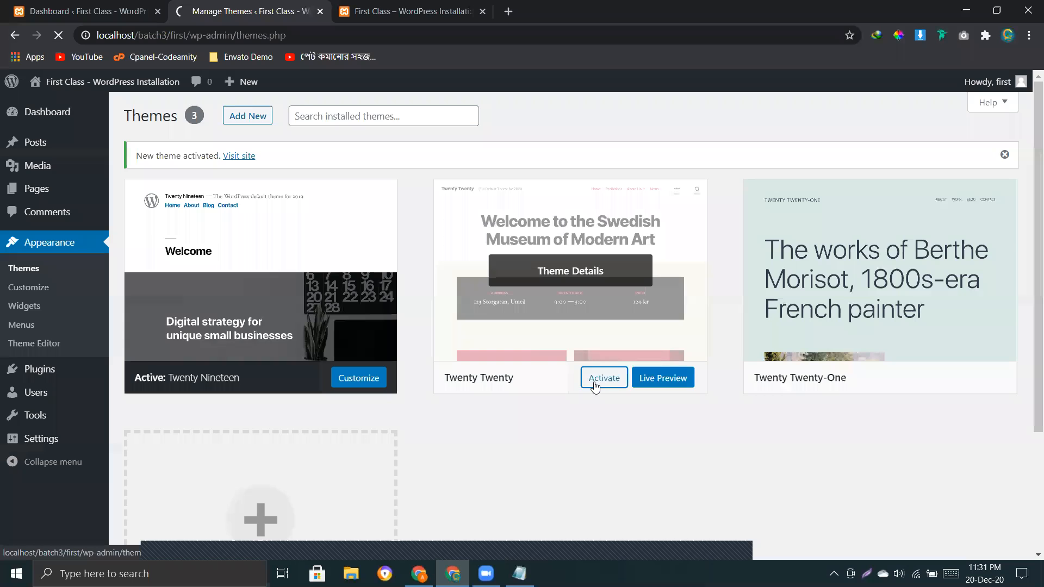
left_click(414, 11)
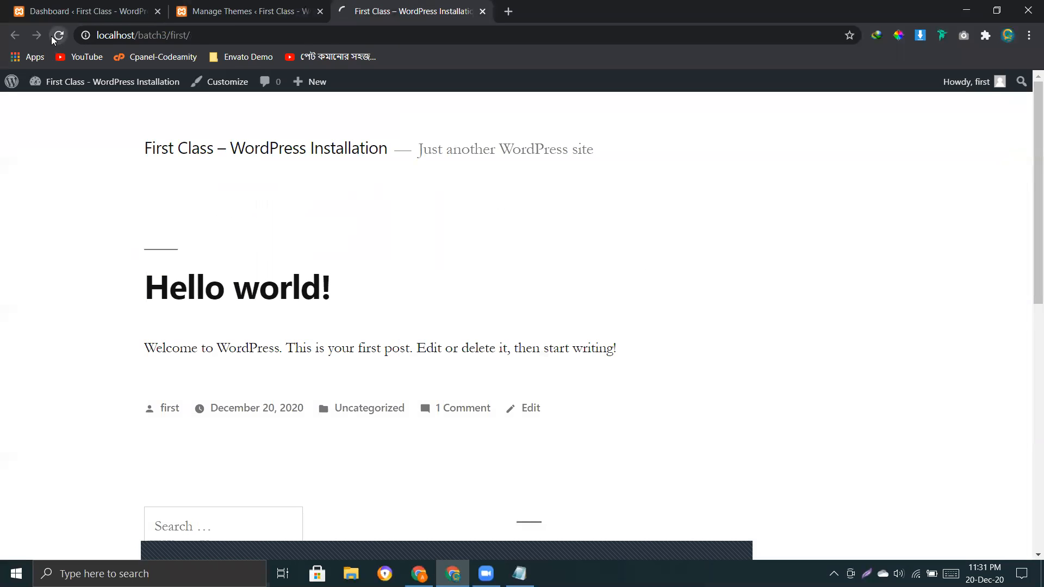
left_click(58, 36)
scroll(634, 474, "down", 6)
scroll(493, 451, "up", 6)
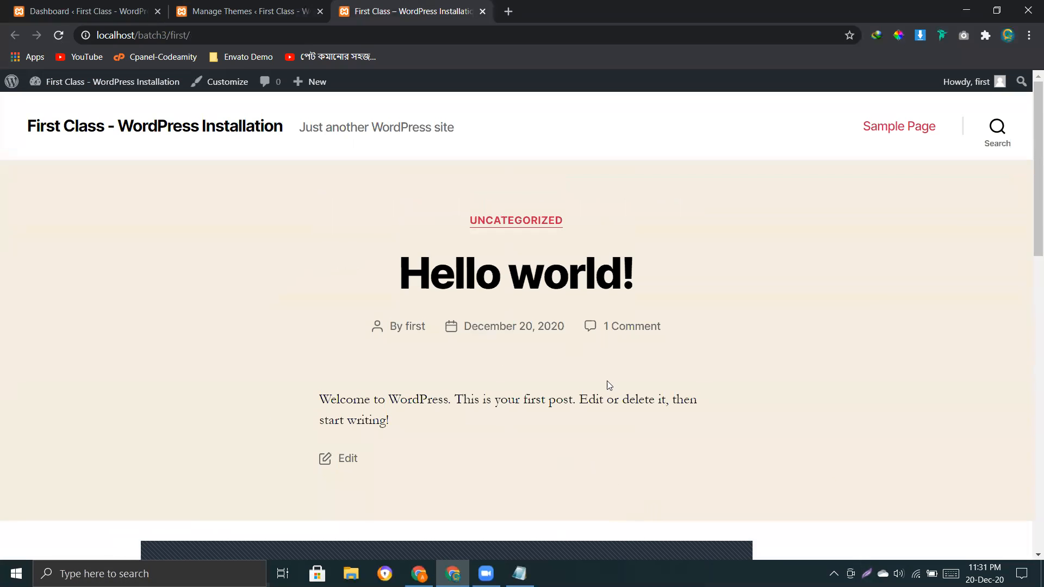
scroll(609, 385, "down", 15)
left_click_drag(1030, 482, 1030, 191)
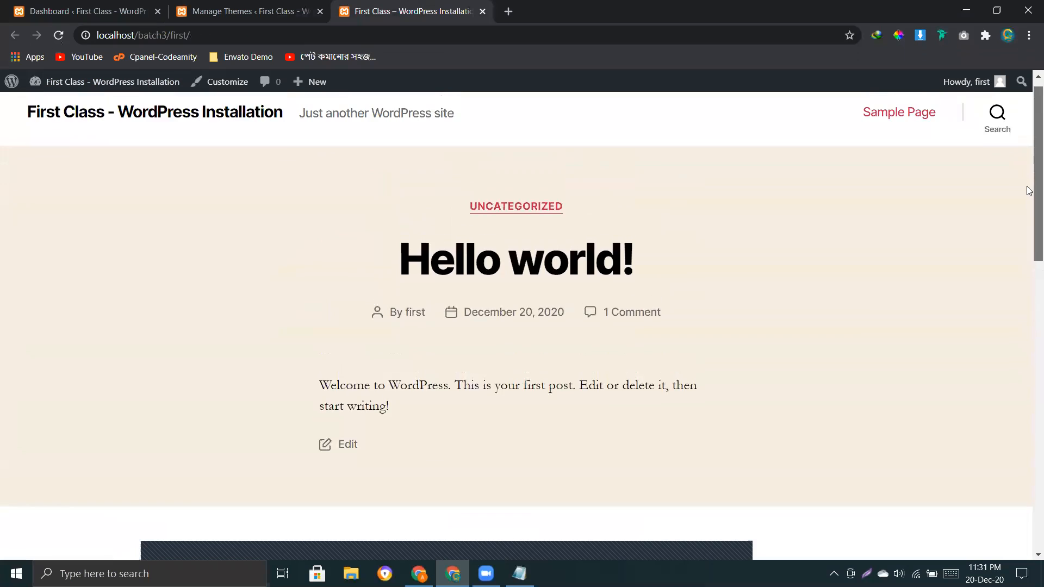
left_click(237, 9)
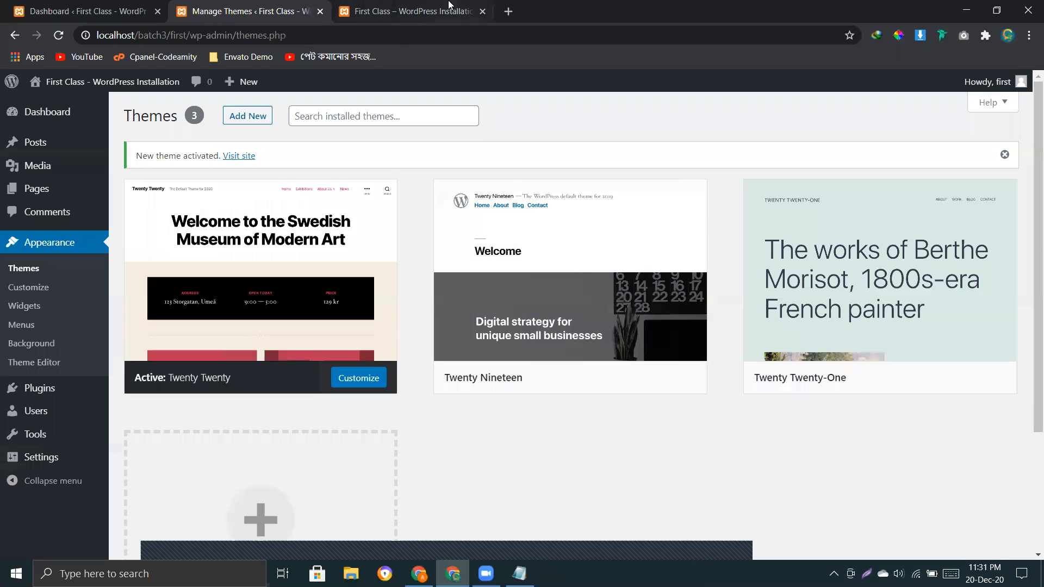
left_click(450, 5)
left_click(250, 11)
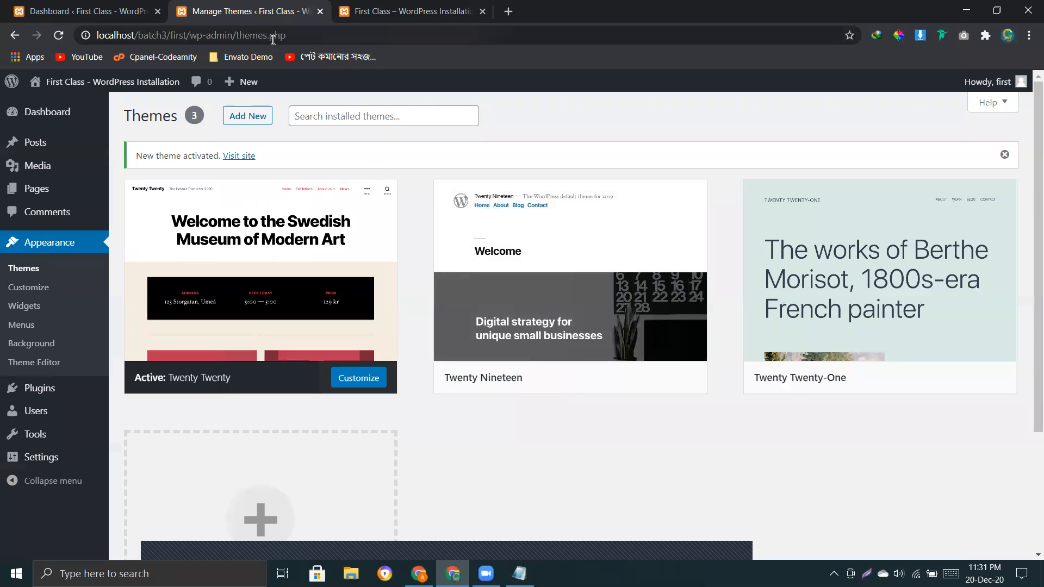
left_click(406, 10)
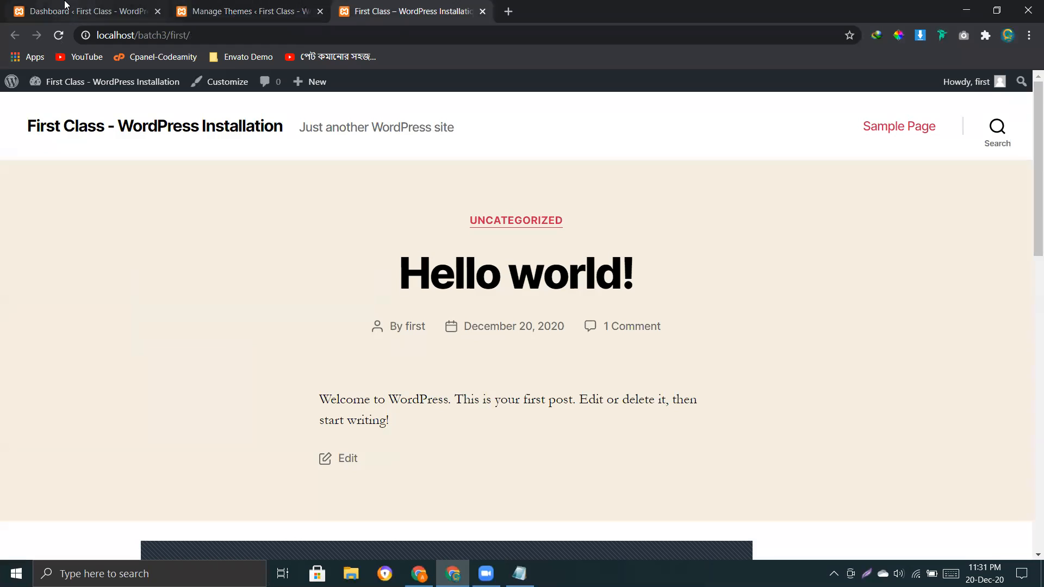